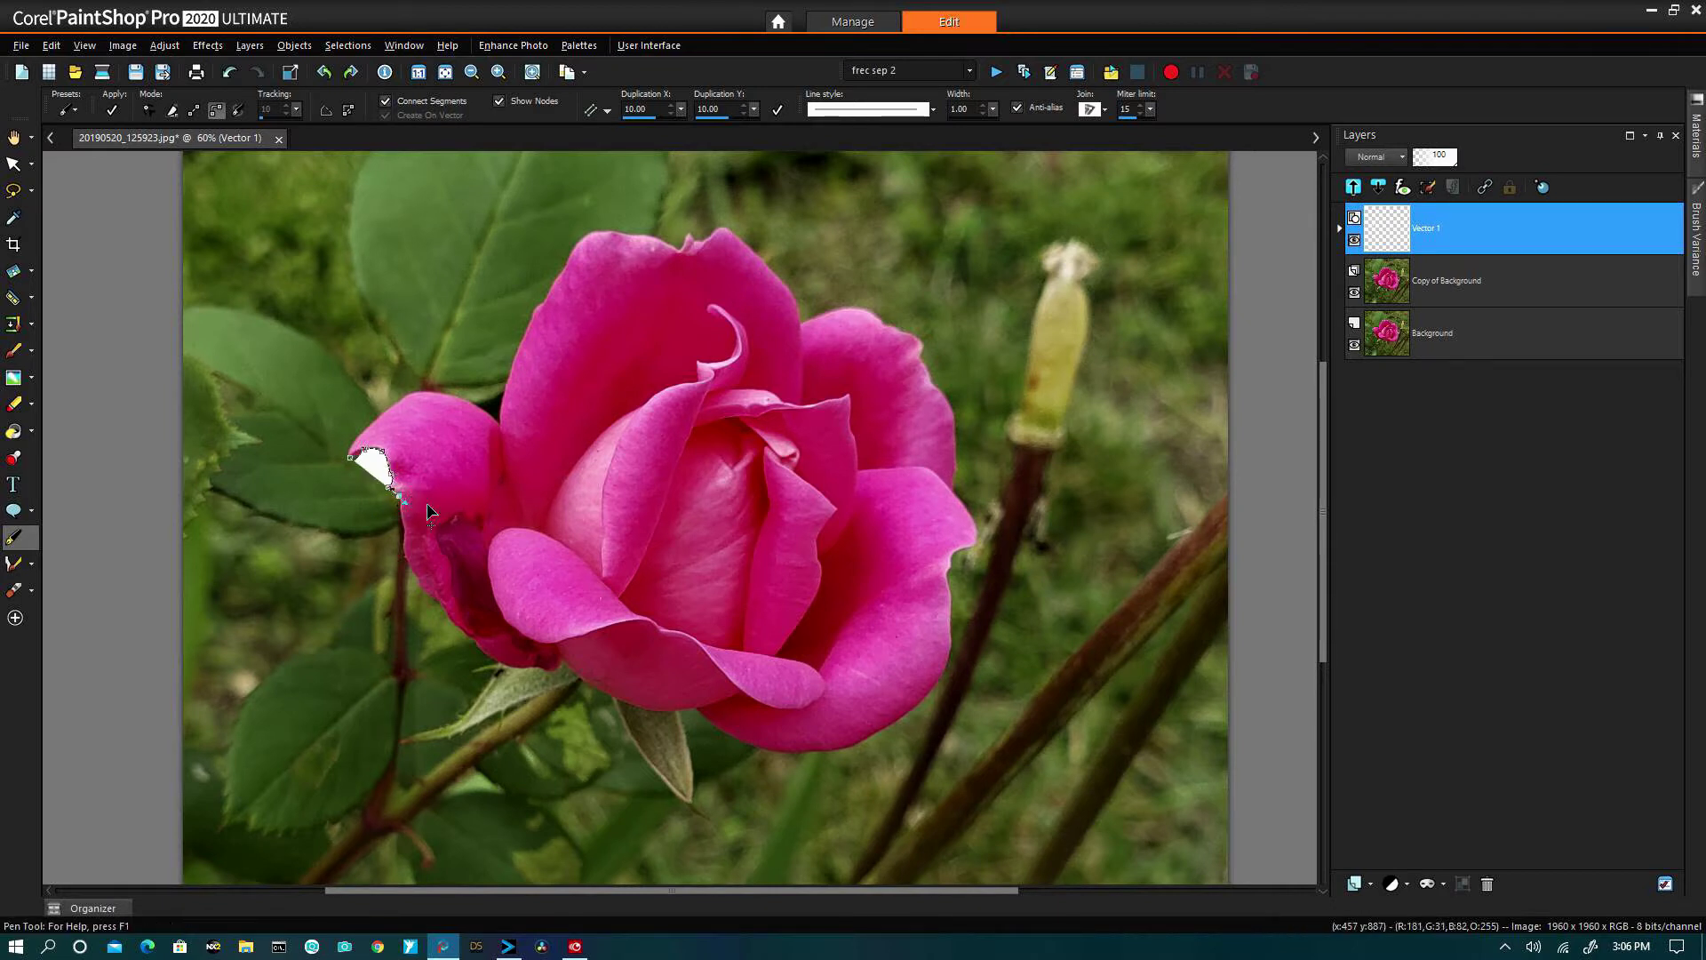
Set the fill material to transparent and continue tracing the rose outline with the Pen tool along the lower-left petal past the sepal.
click(1698, 133)
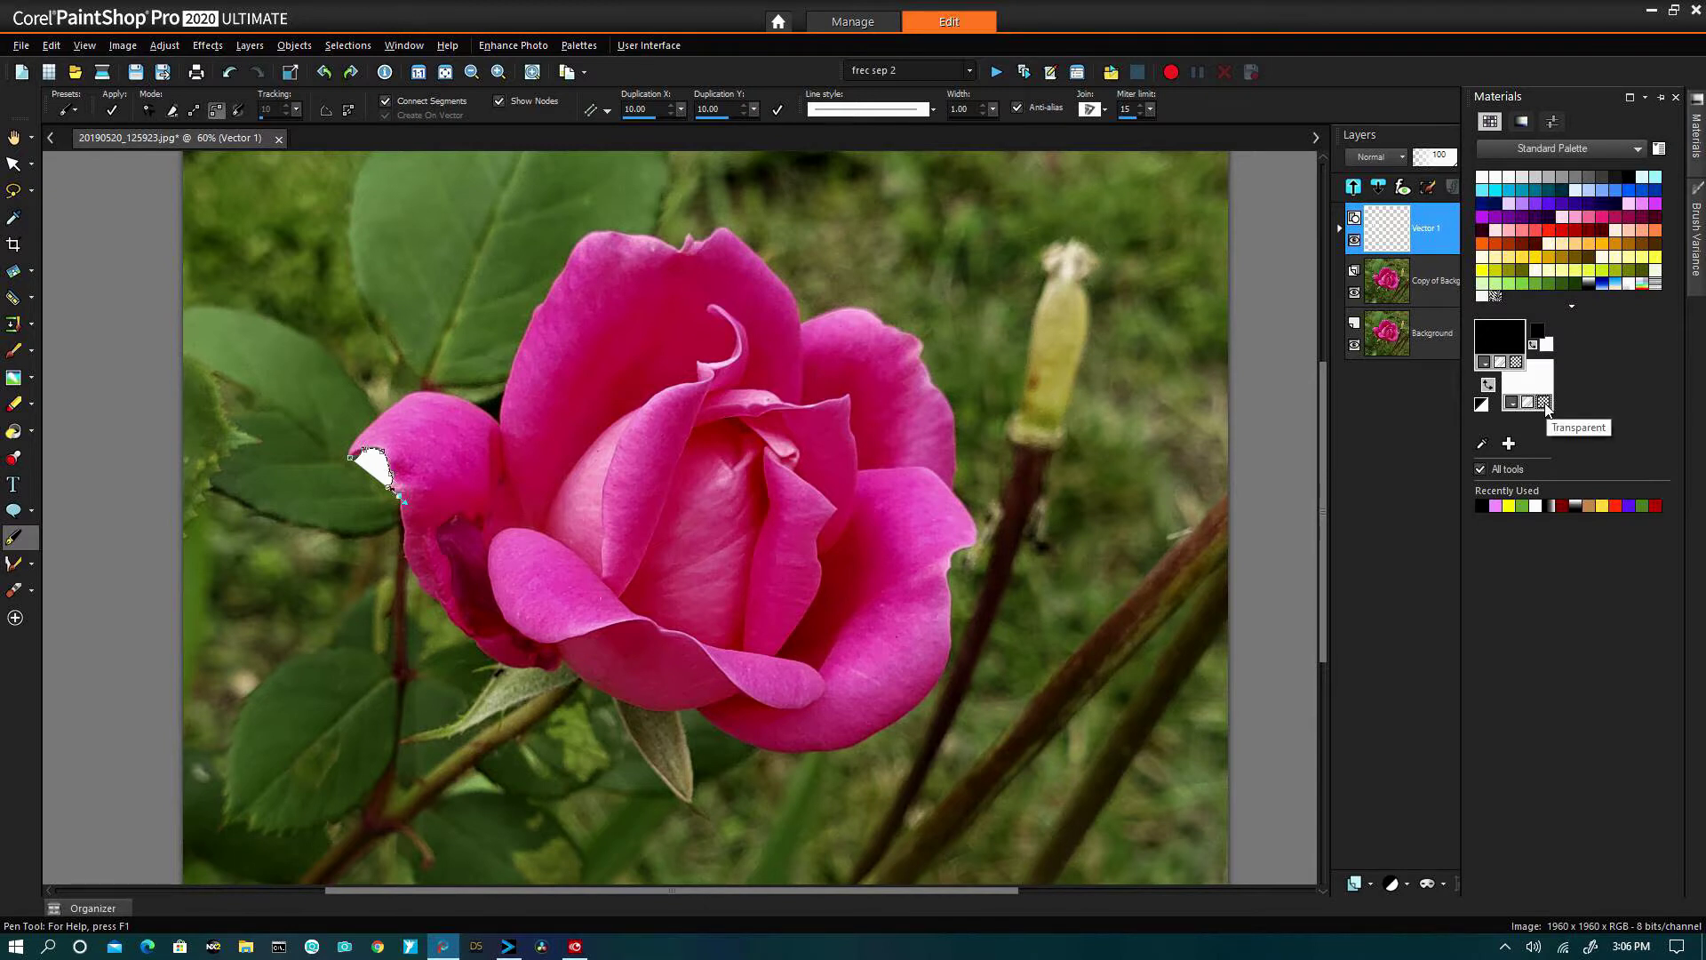
click(1546, 404)
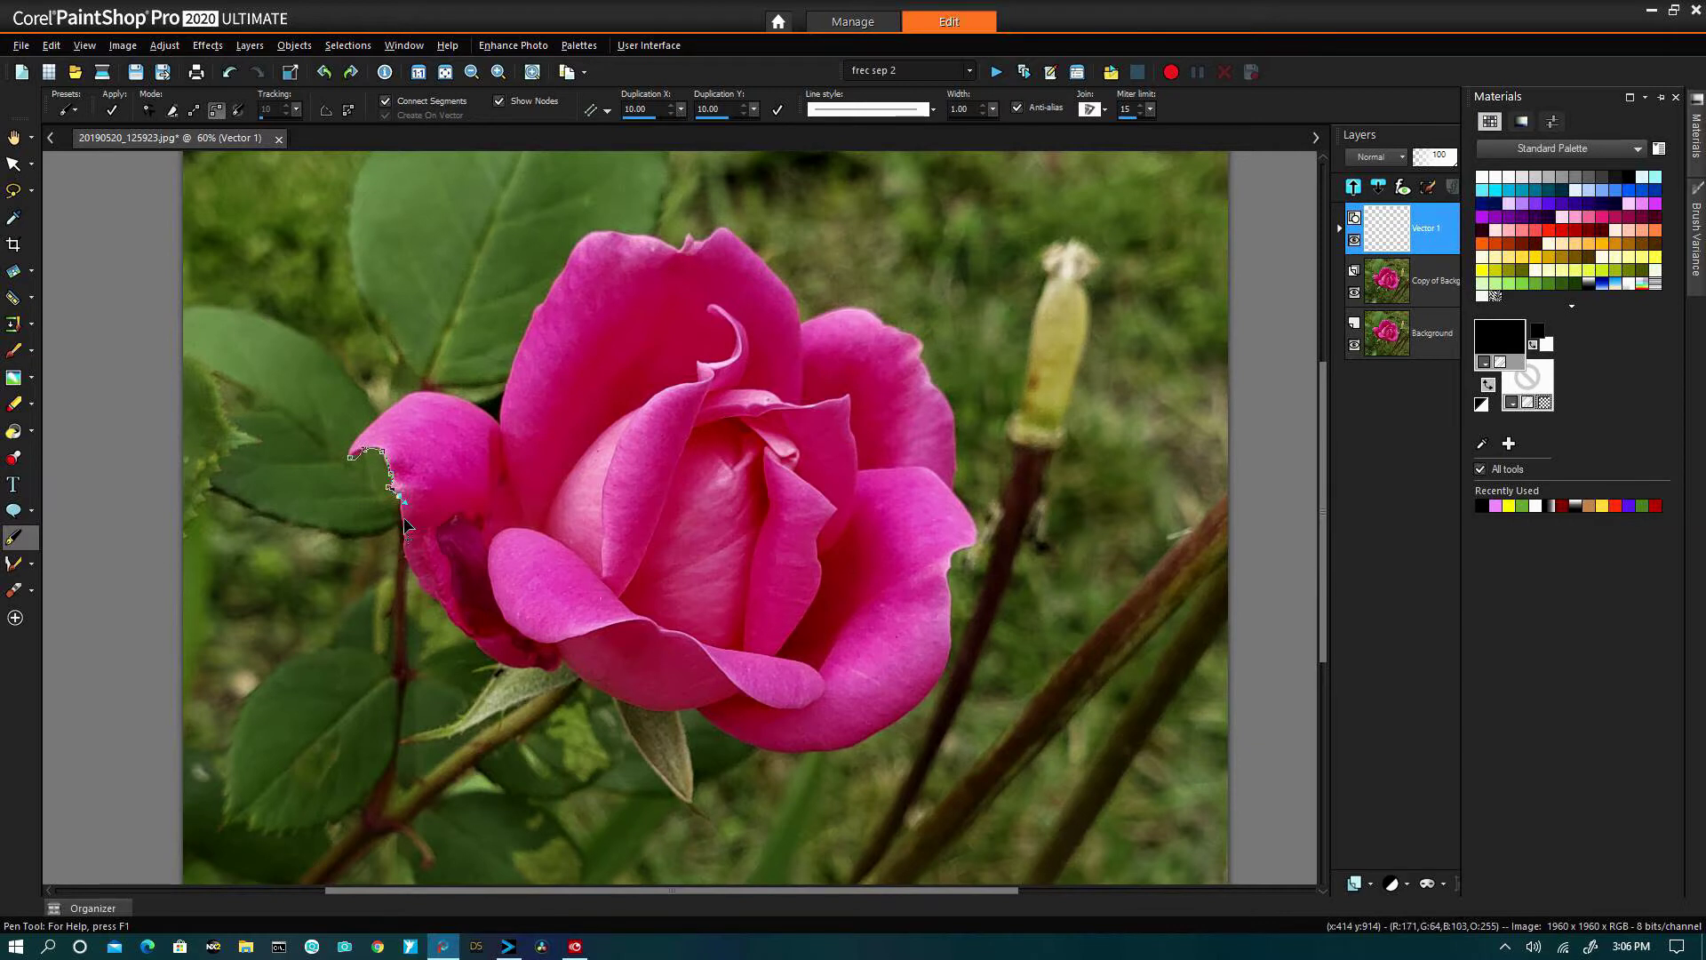
drag(404, 522, 607, 677)
scroll(520, 670, up, 3)
click(571, 676)
click(634, 697)
click(689, 724)
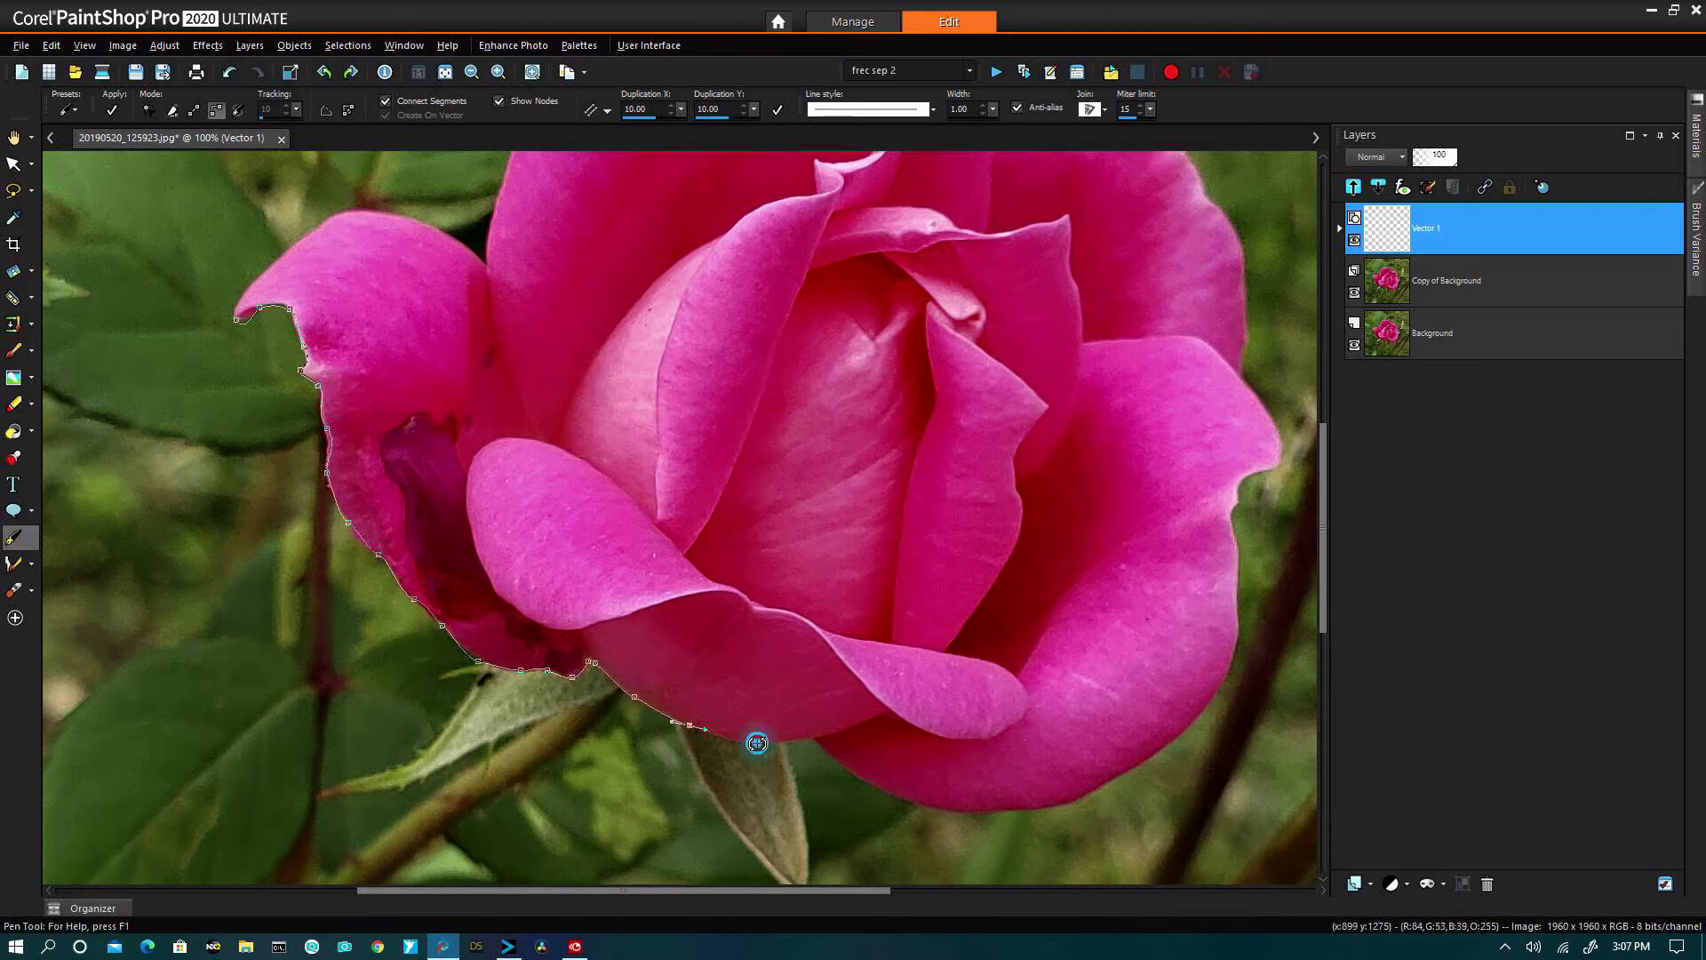
Trace the rose's bottom edge and the lower-right petal up to its notch with curved Pen nodes.
drag(756, 742, 774, 743)
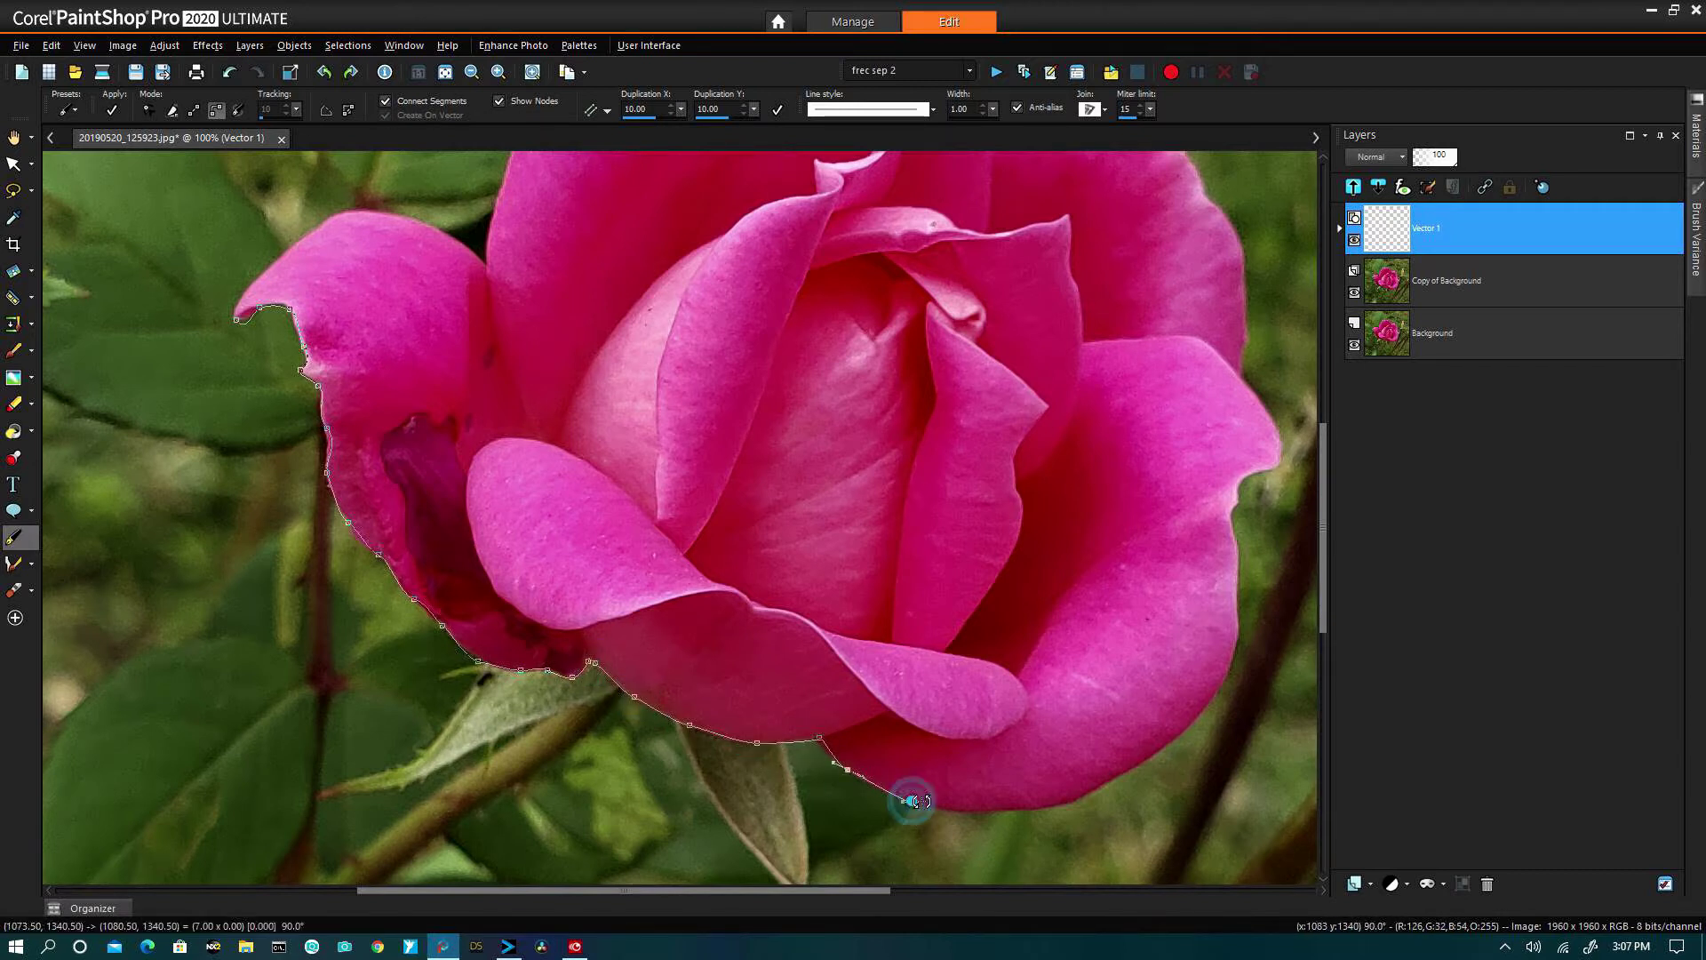
click(912, 800)
drag(982, 815, 999, 814)
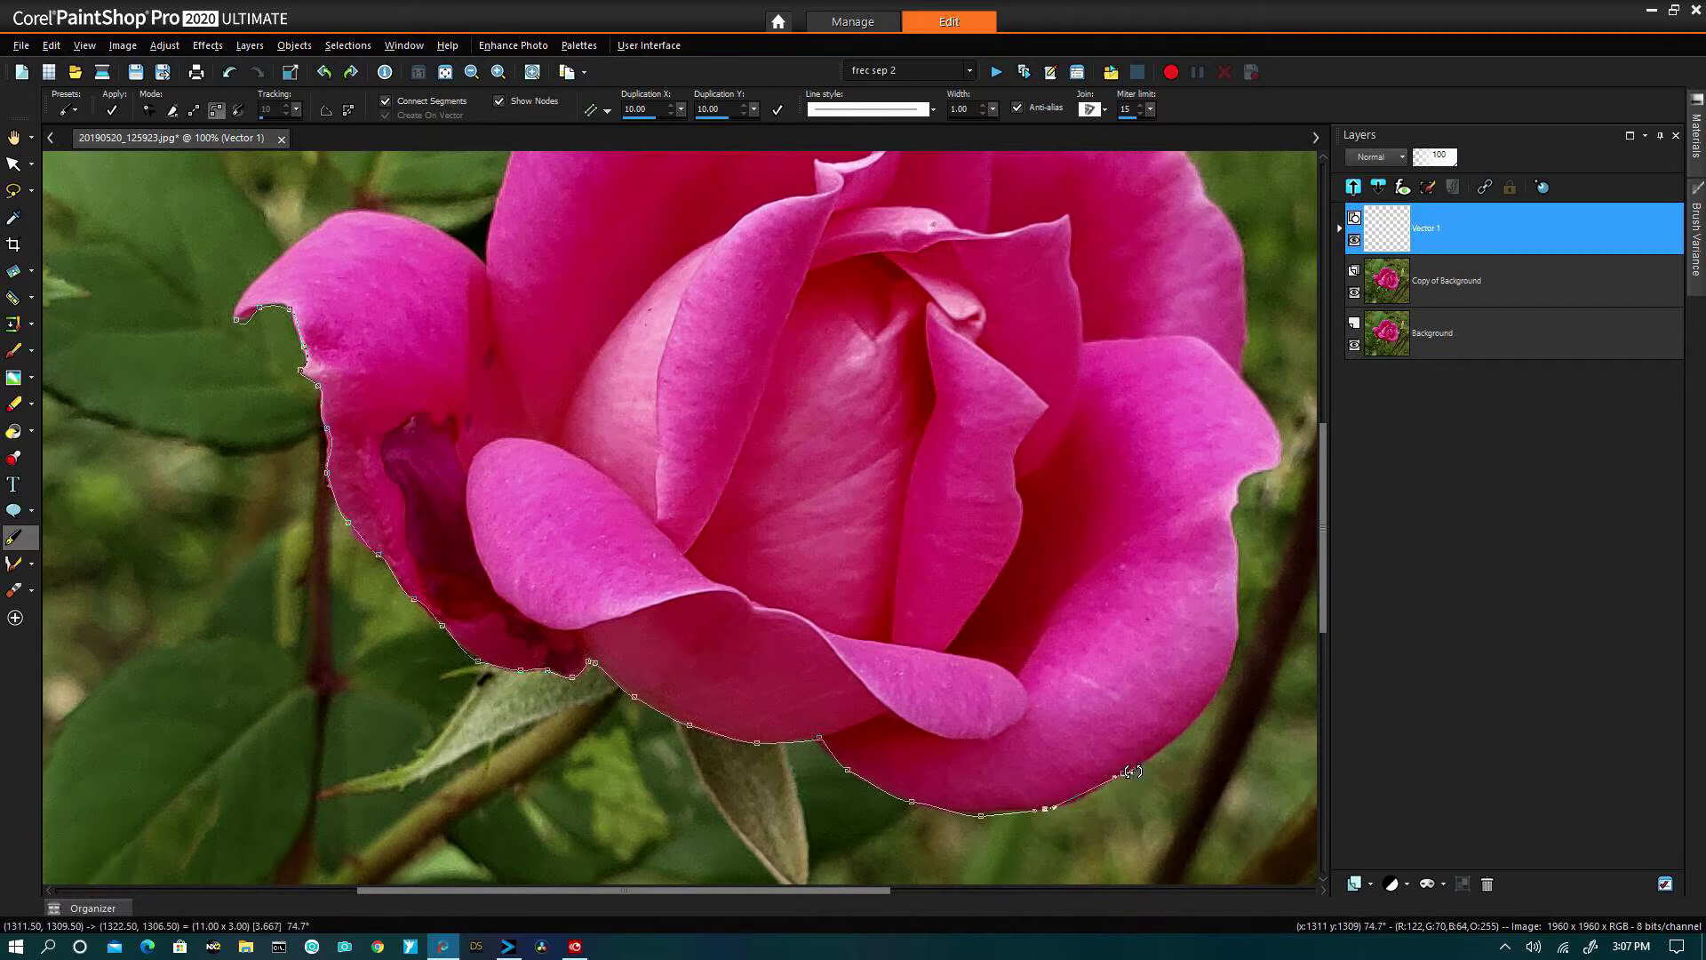
click(1227, 671)
drag(1237, 618, 1235, 599)
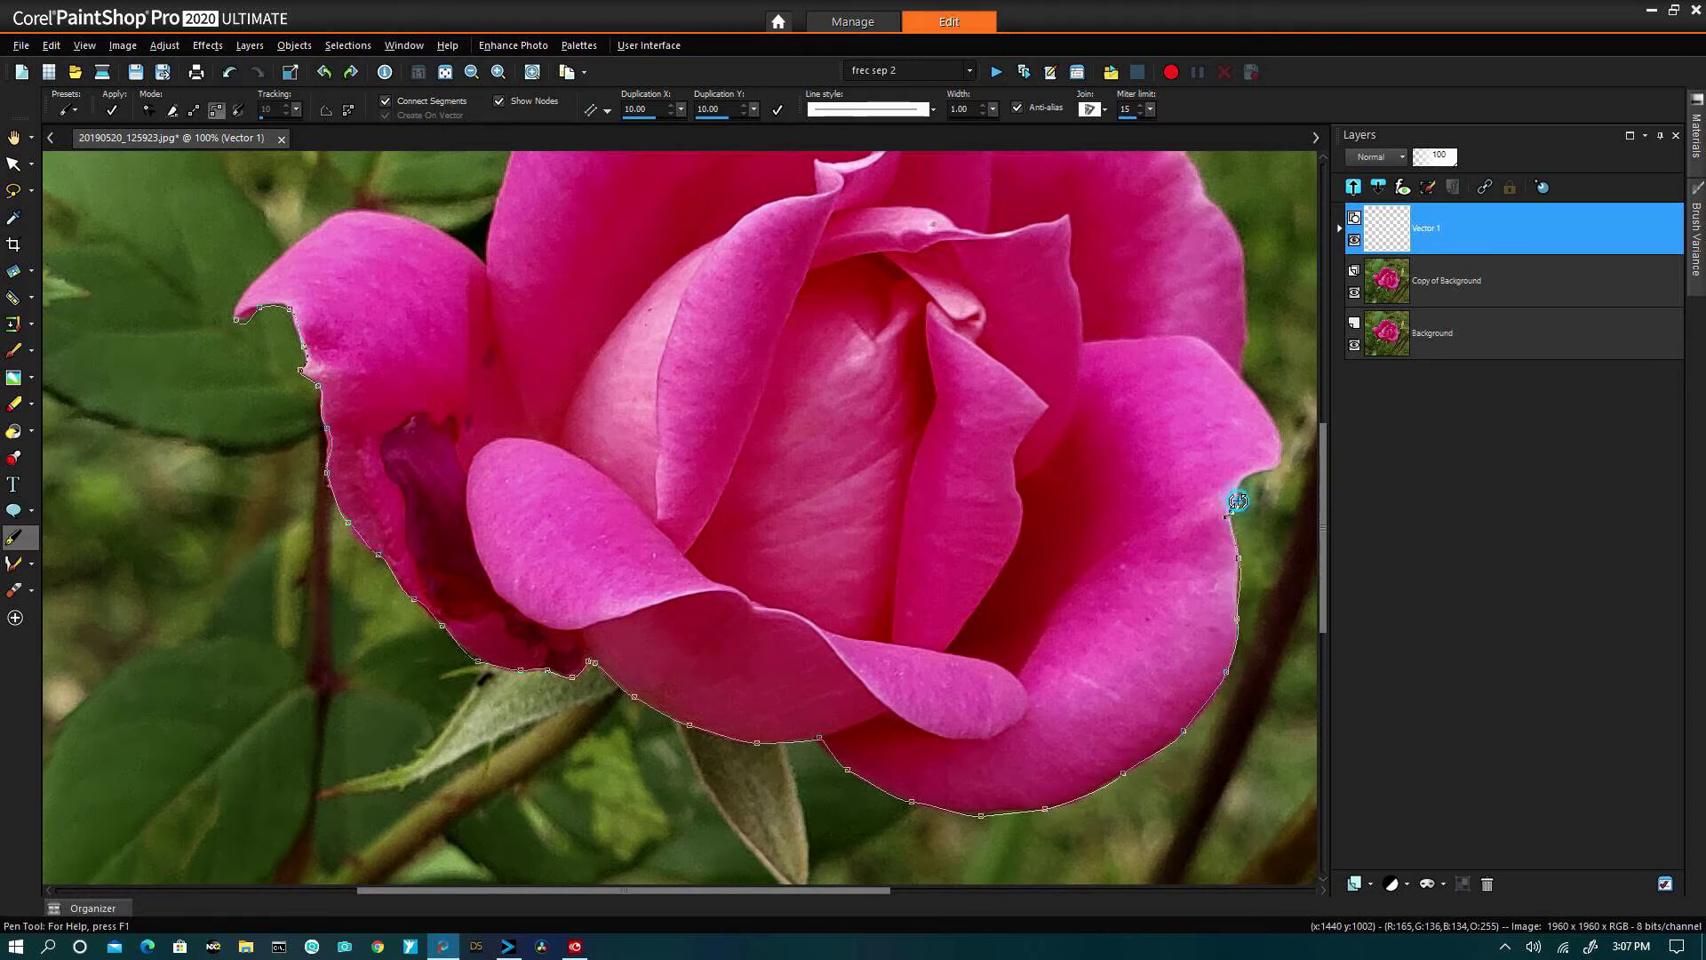
drag(1238, 486, 1241, 477)
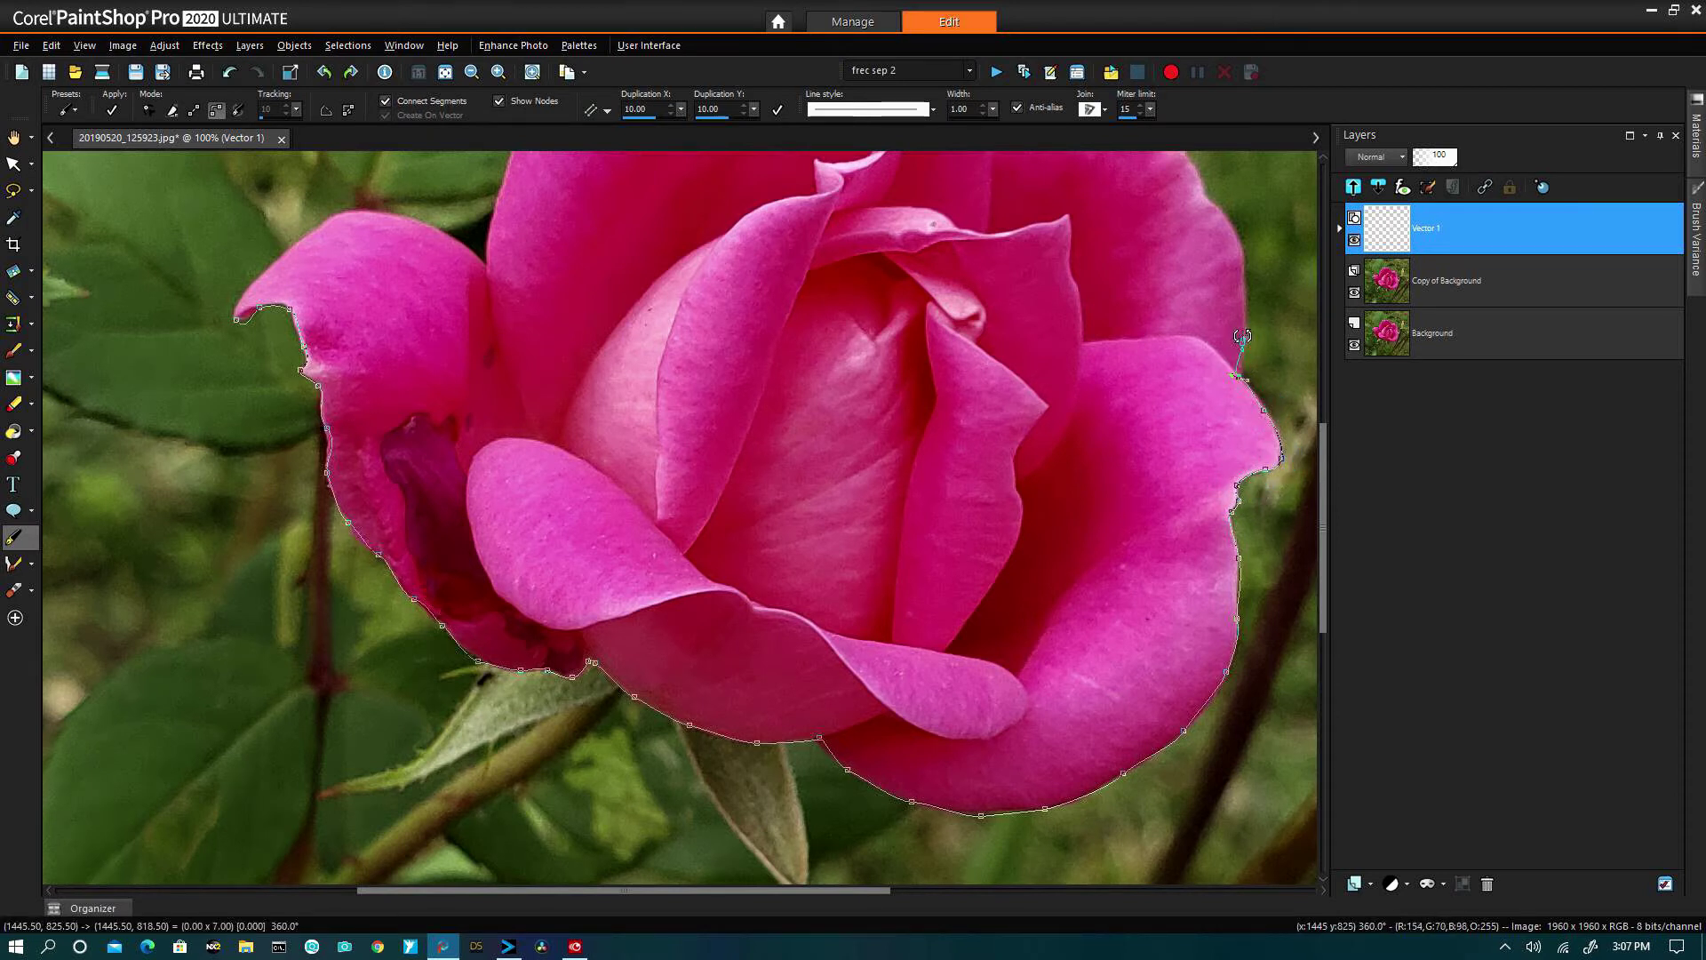
Continue the path around the upper-right petal and up the right shoulder of the tall back petal.
drag(1245, 271, 1232, 226)
key(space)
drag(1111, 277, 1095, 529)
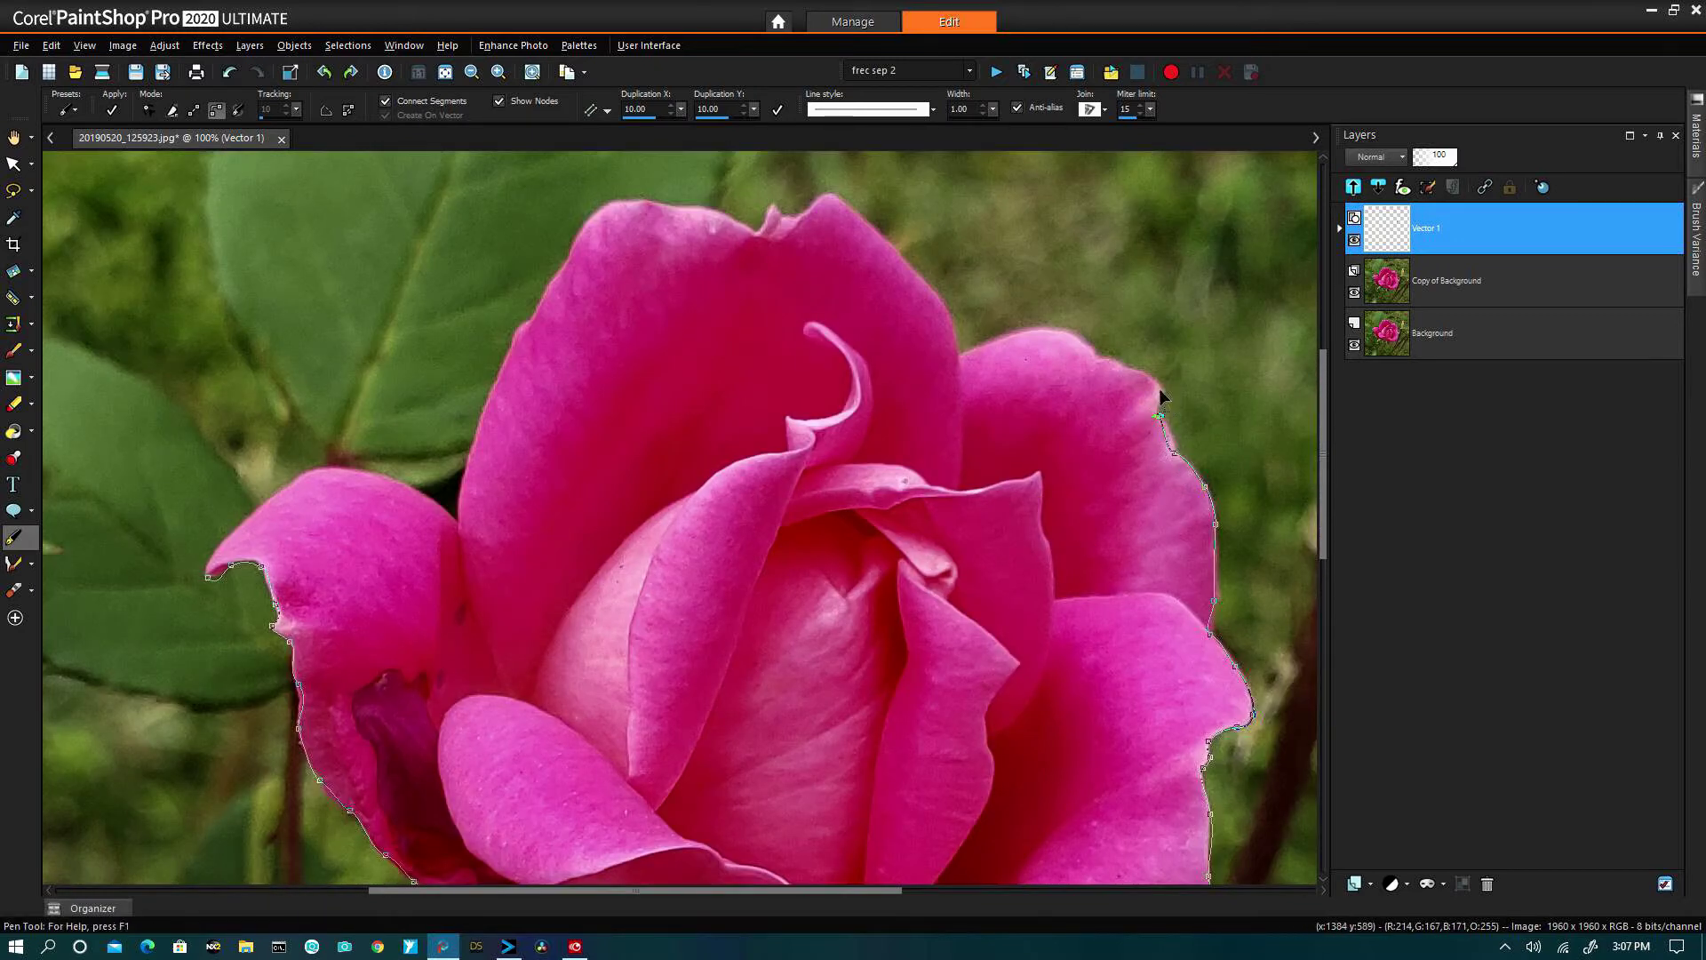
drag(1128, 369, 1053, 328)
drag(930, 284, 900, 264)
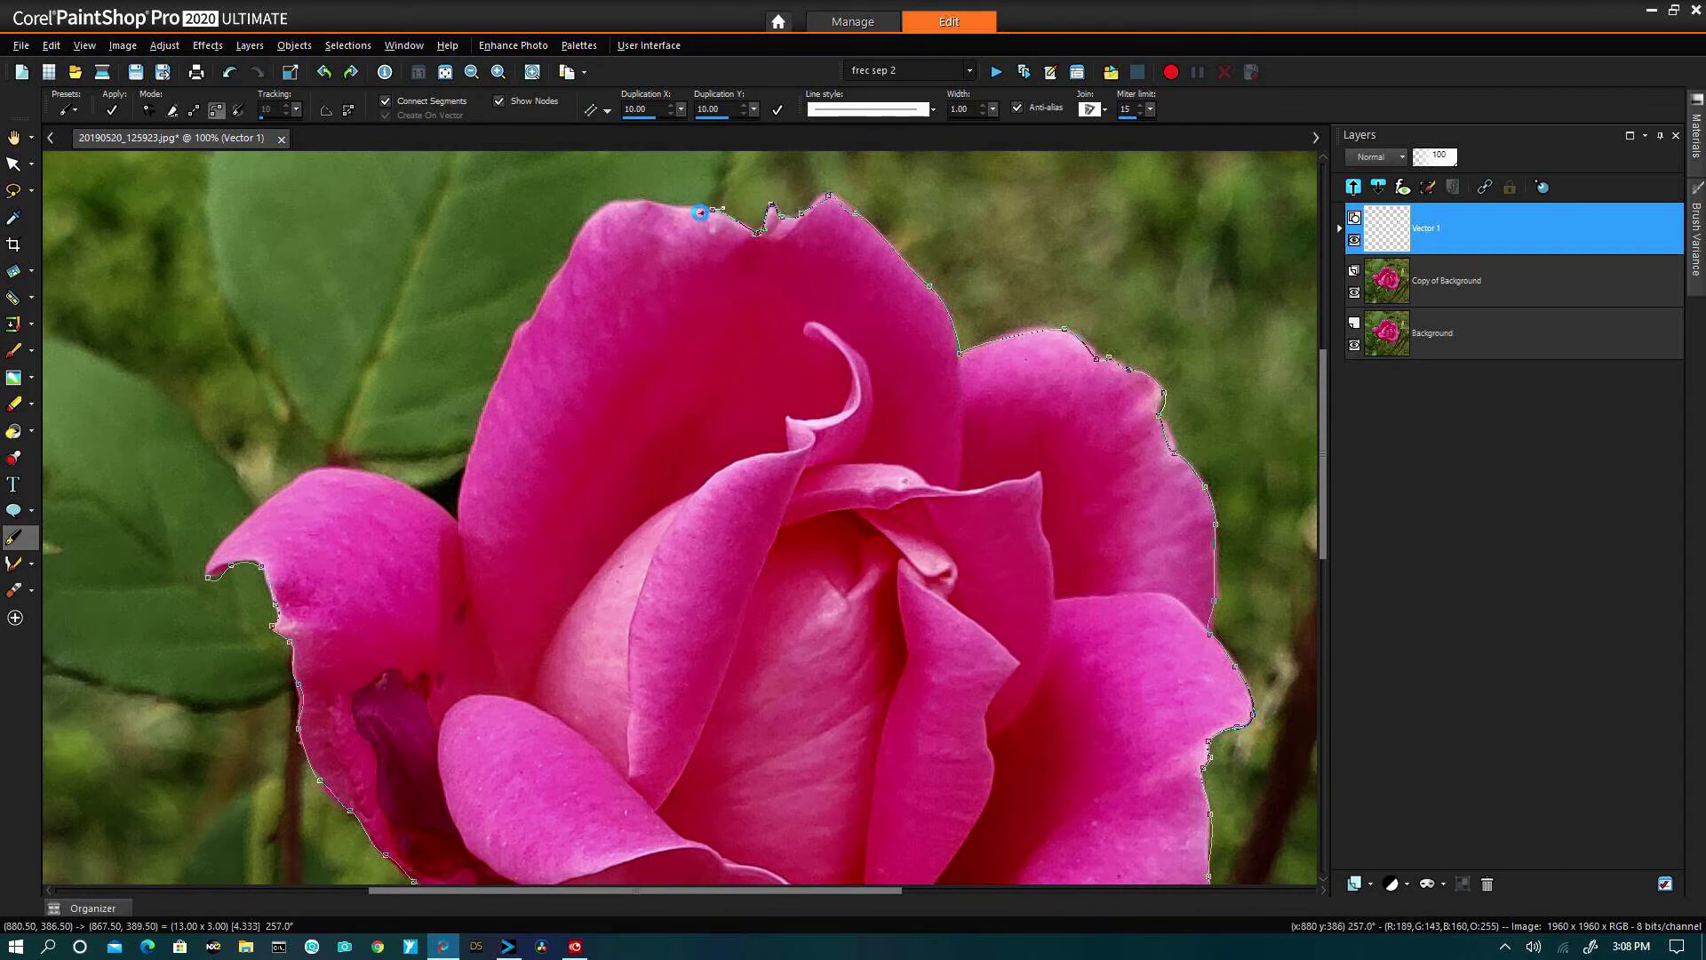
Trace down the back petal's left side and over the left petal, closing the path at the starting tip.
drag(609, 203, 593, 215)
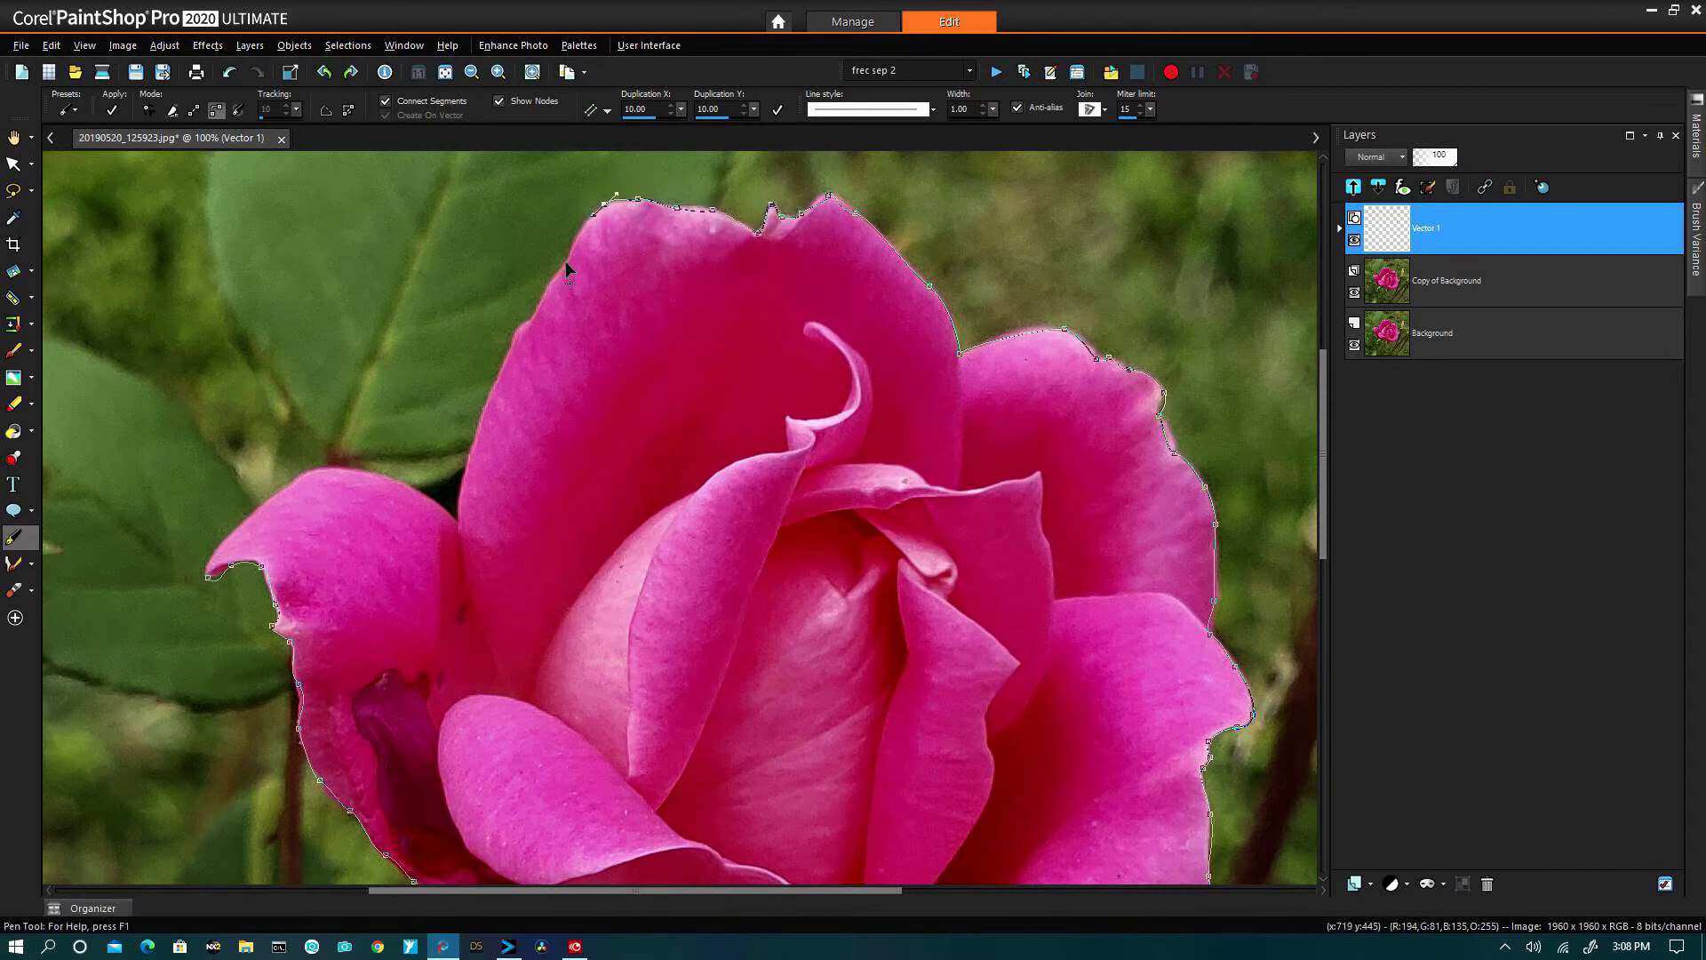
drag(513, 333, 514, 334)
drag(491, 391, 482, 412)
drag(464, 471, 264, 509)
click(457, 517)
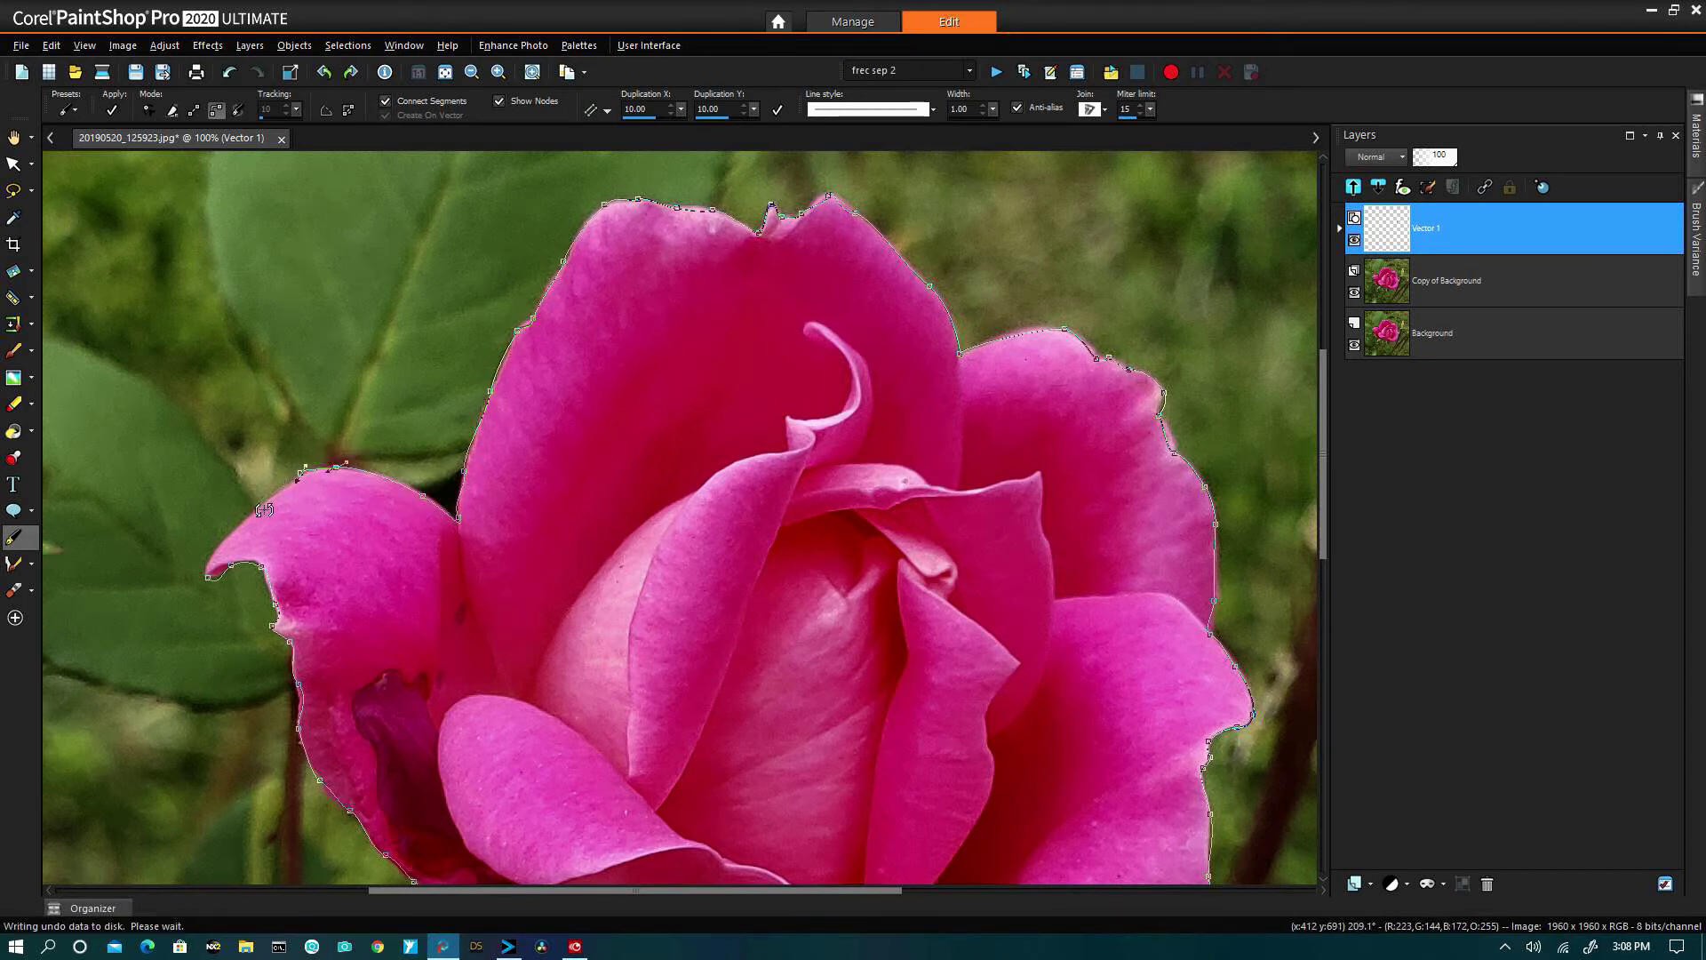
click(207, 569)
drag(205, 576, 216, 588)
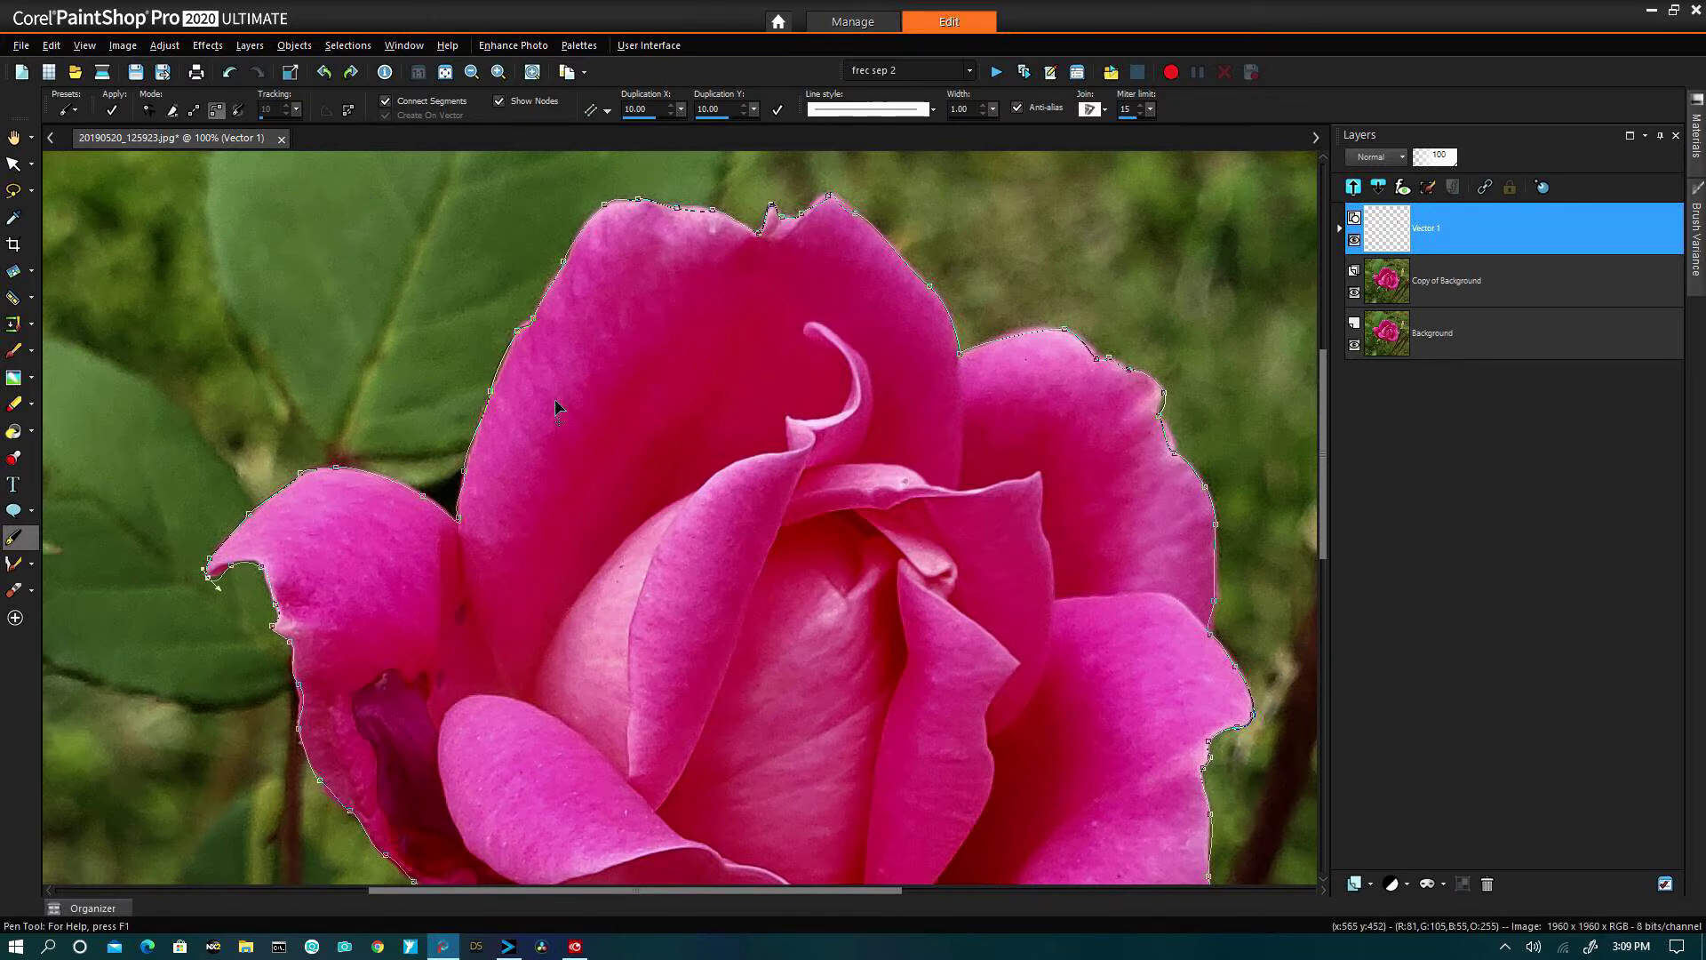
Select all nodes of the rose outline and change their node type to Cusp.
click(346, 45)
mouse_move(302, 44)
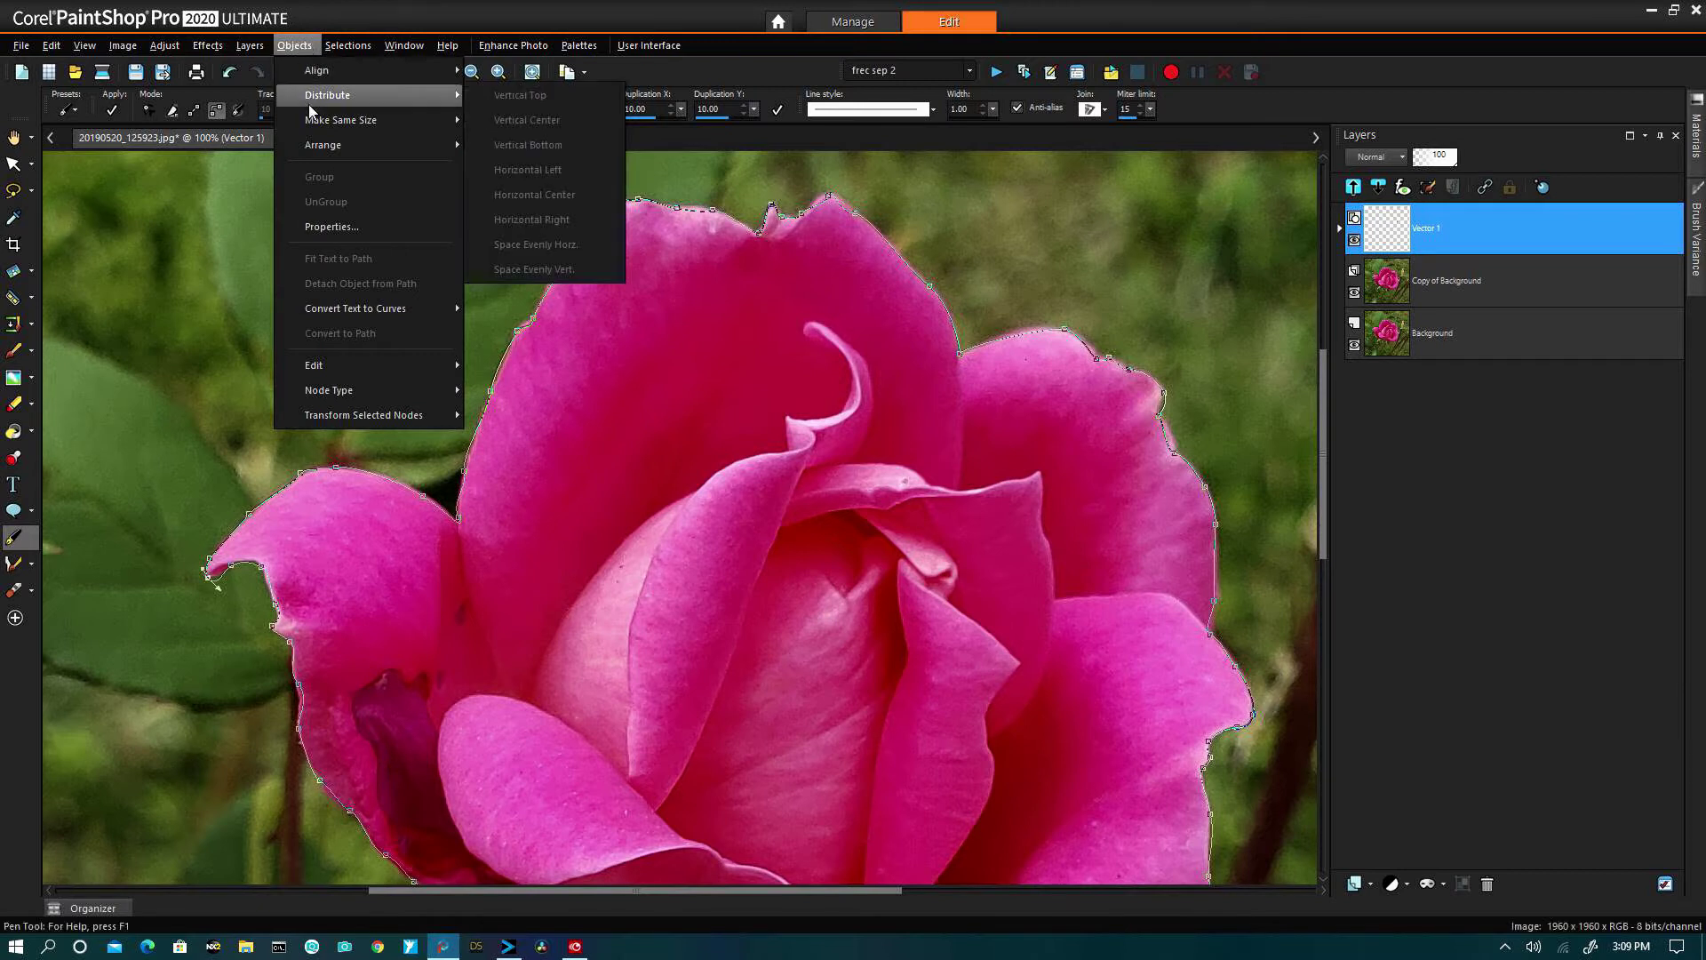
mouse_move(324, 368)
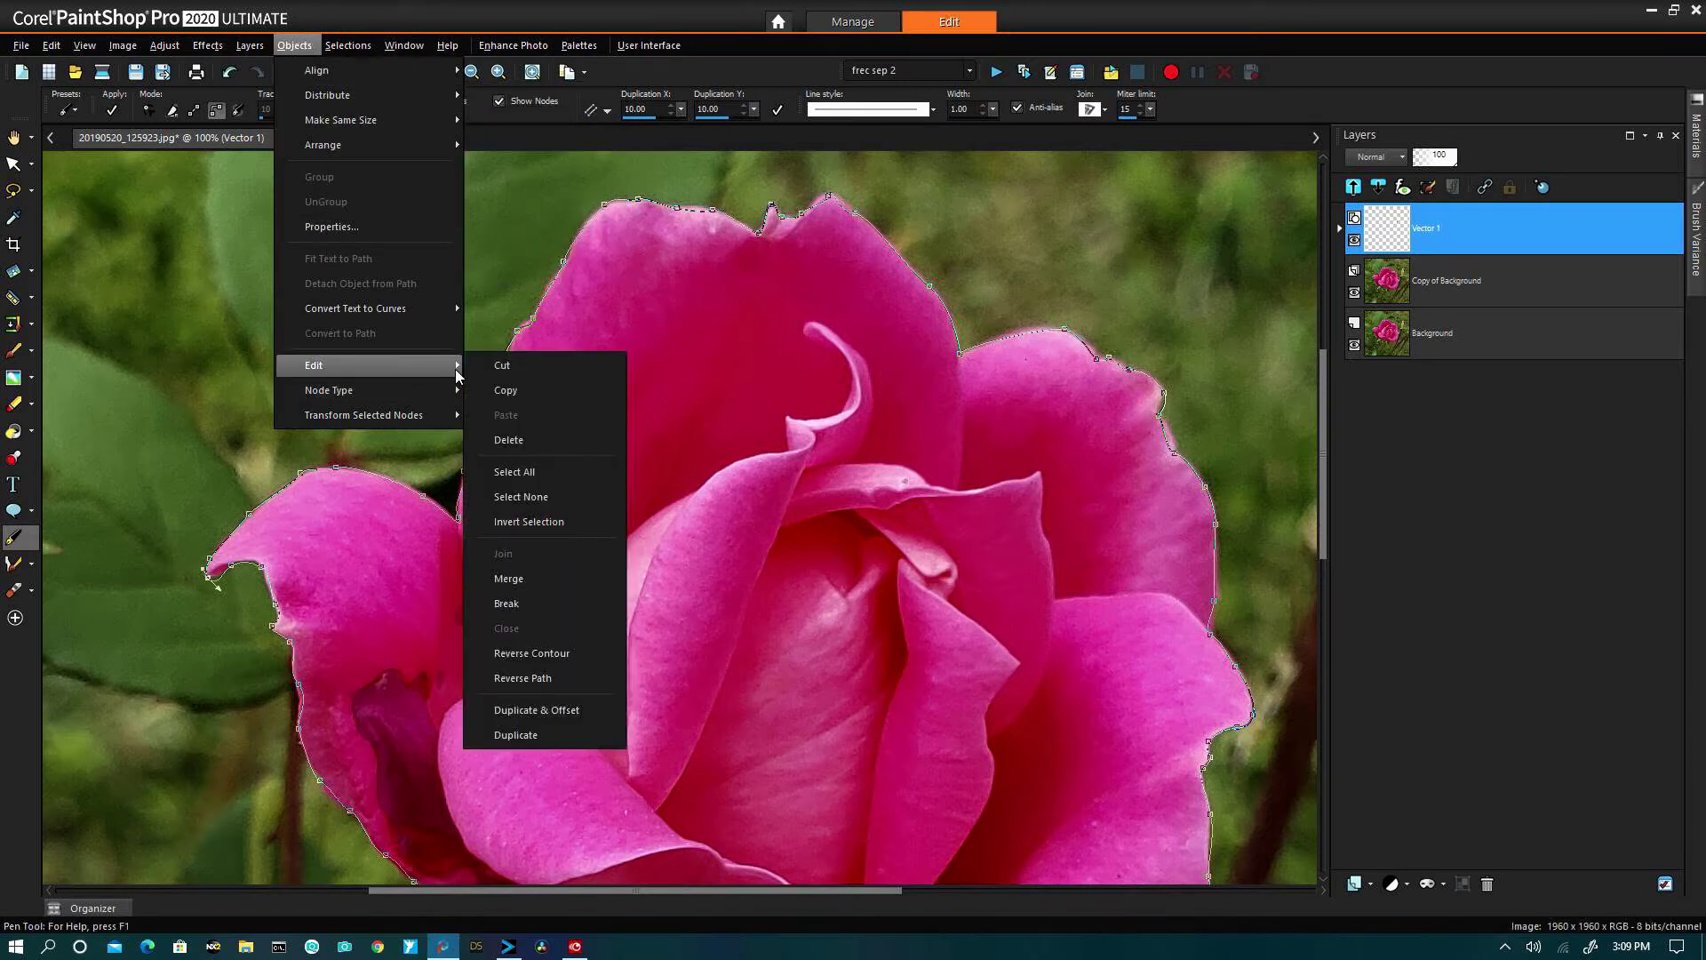
click(518, 474)
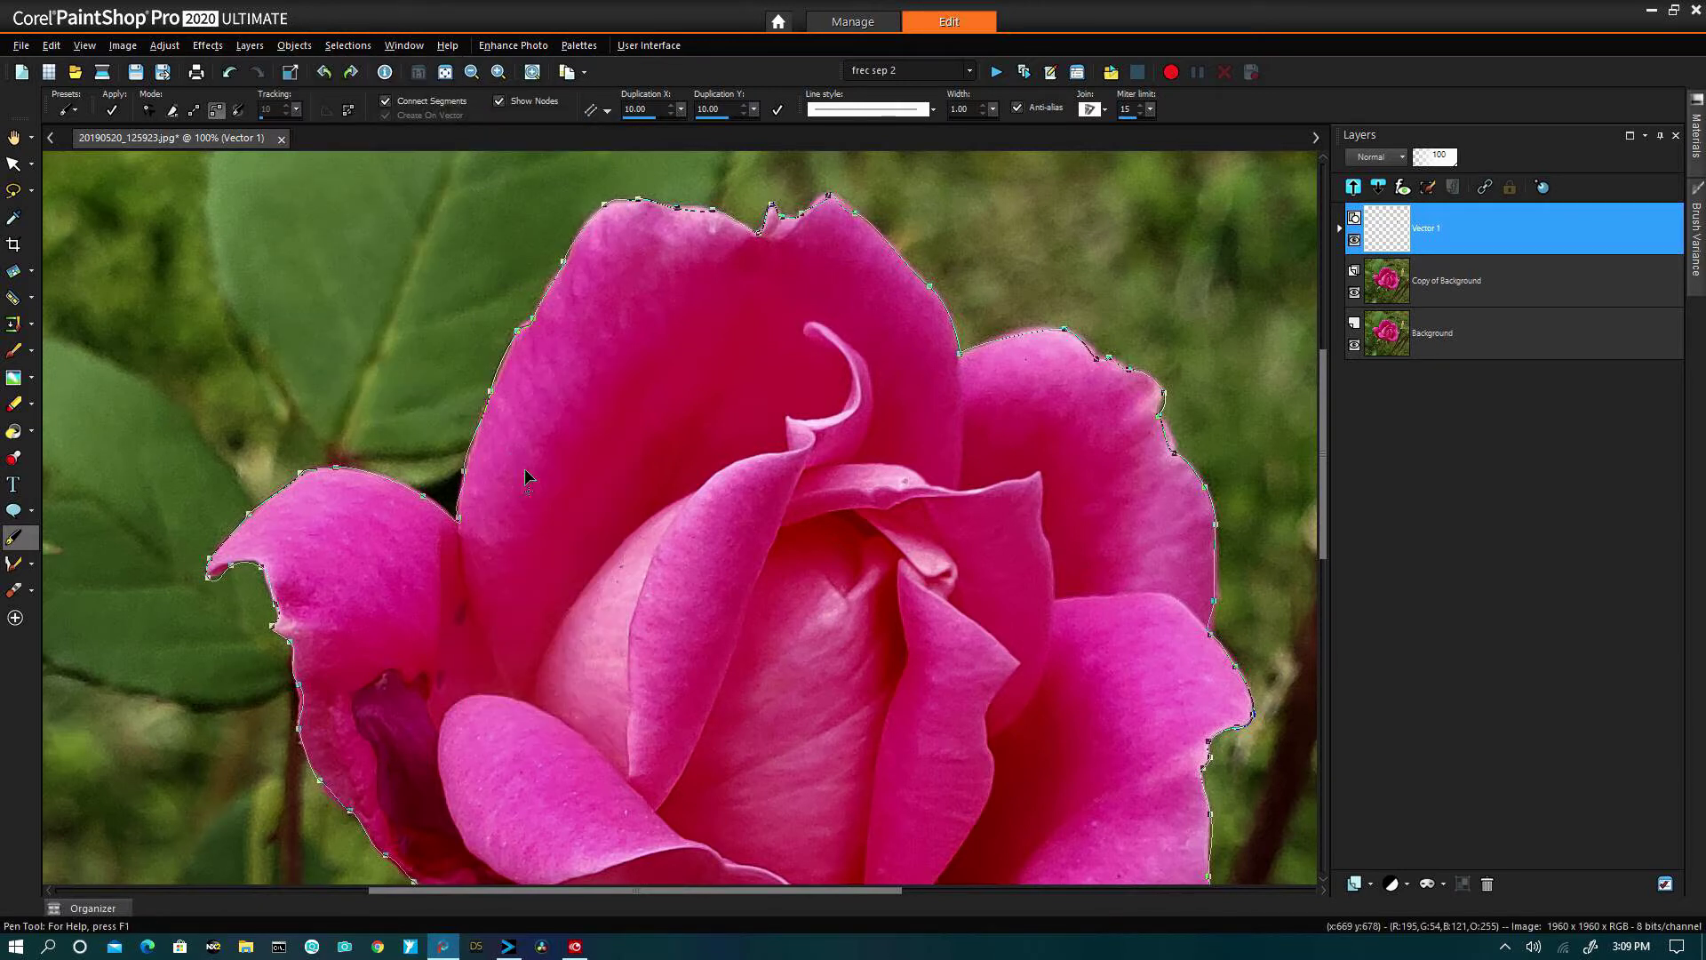
click(294, 46)
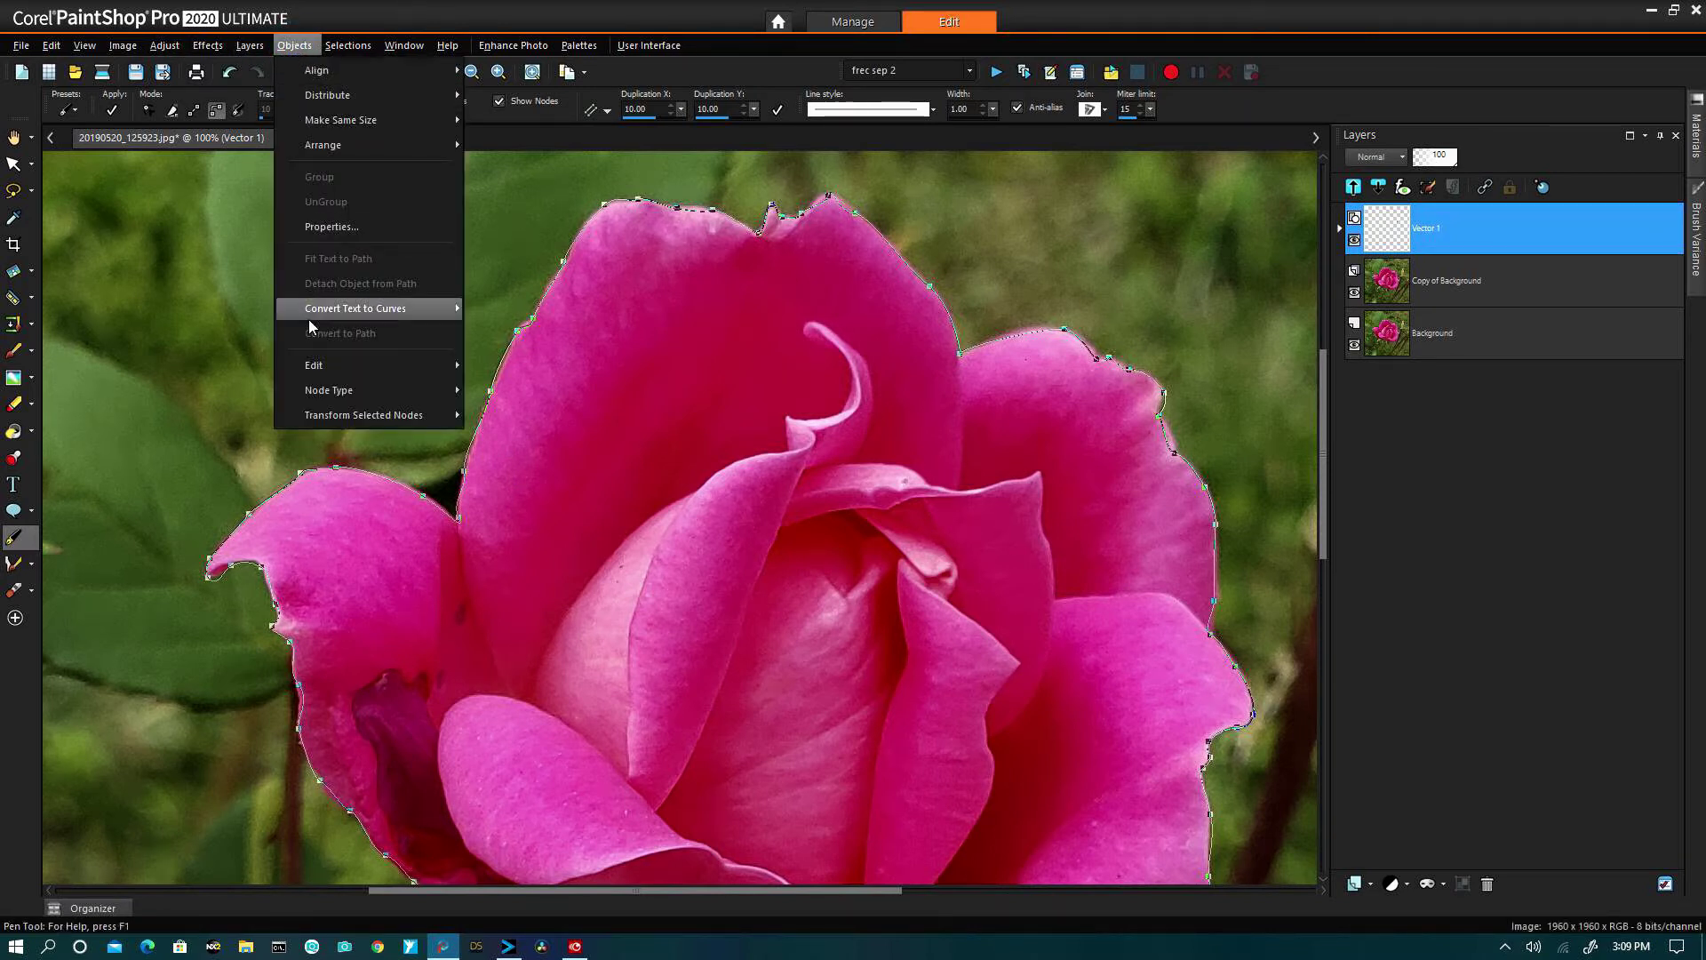
mouse_move(446, 392)
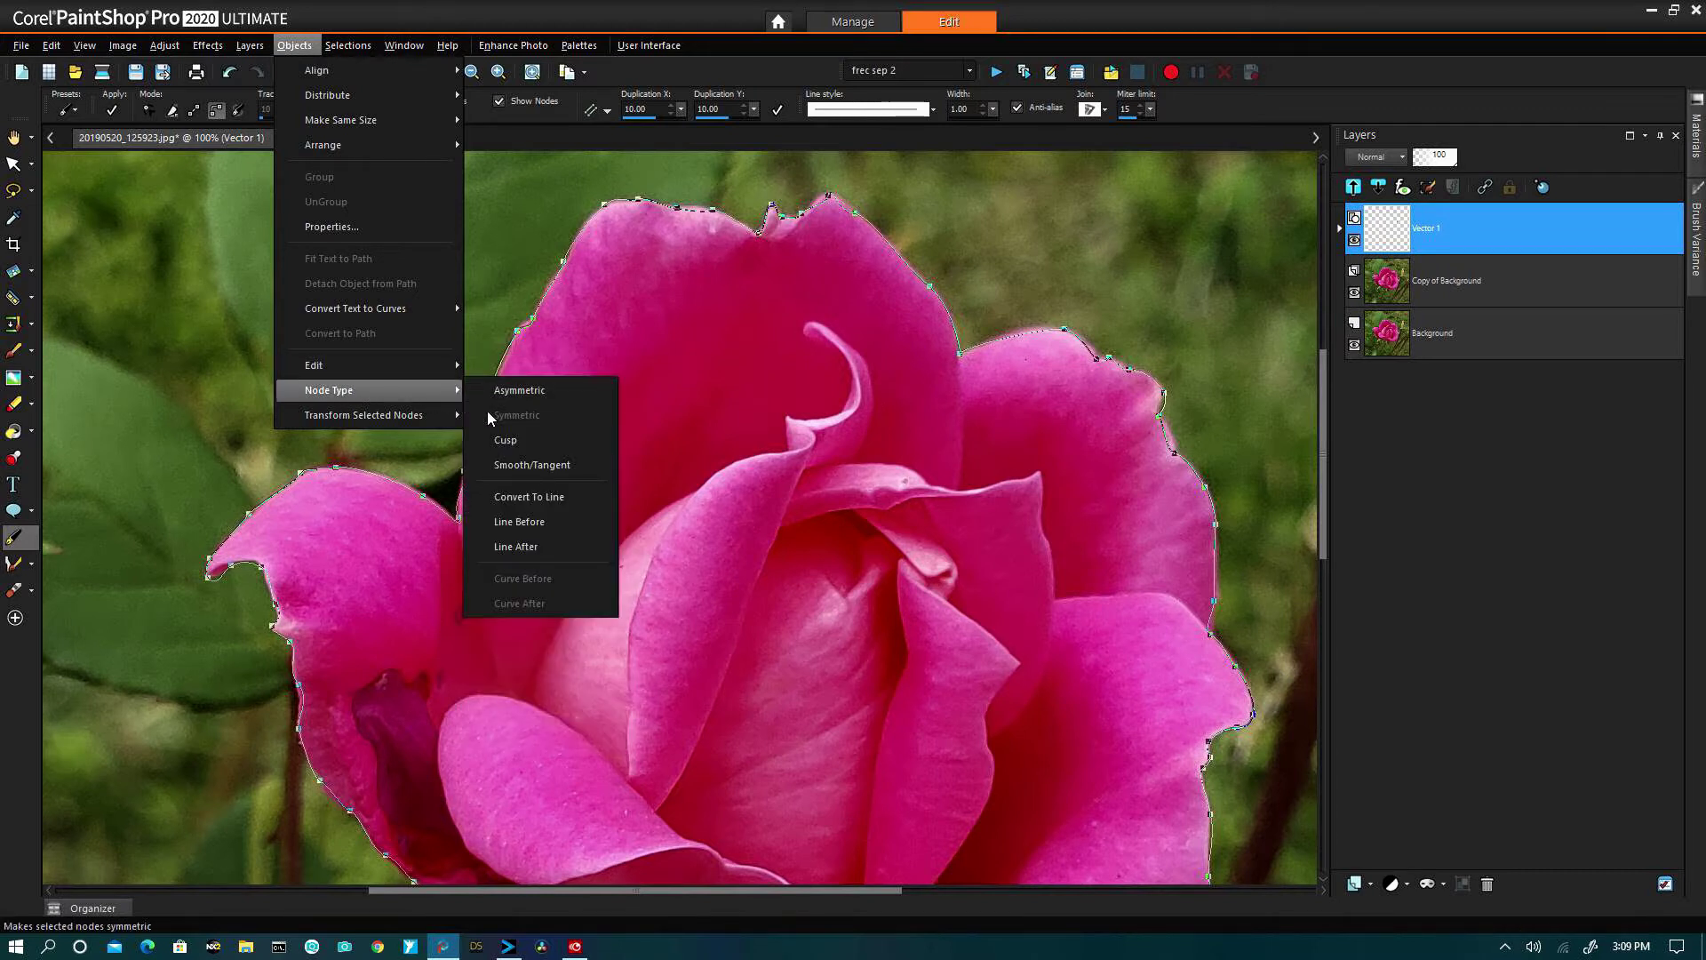
click(530, 439)
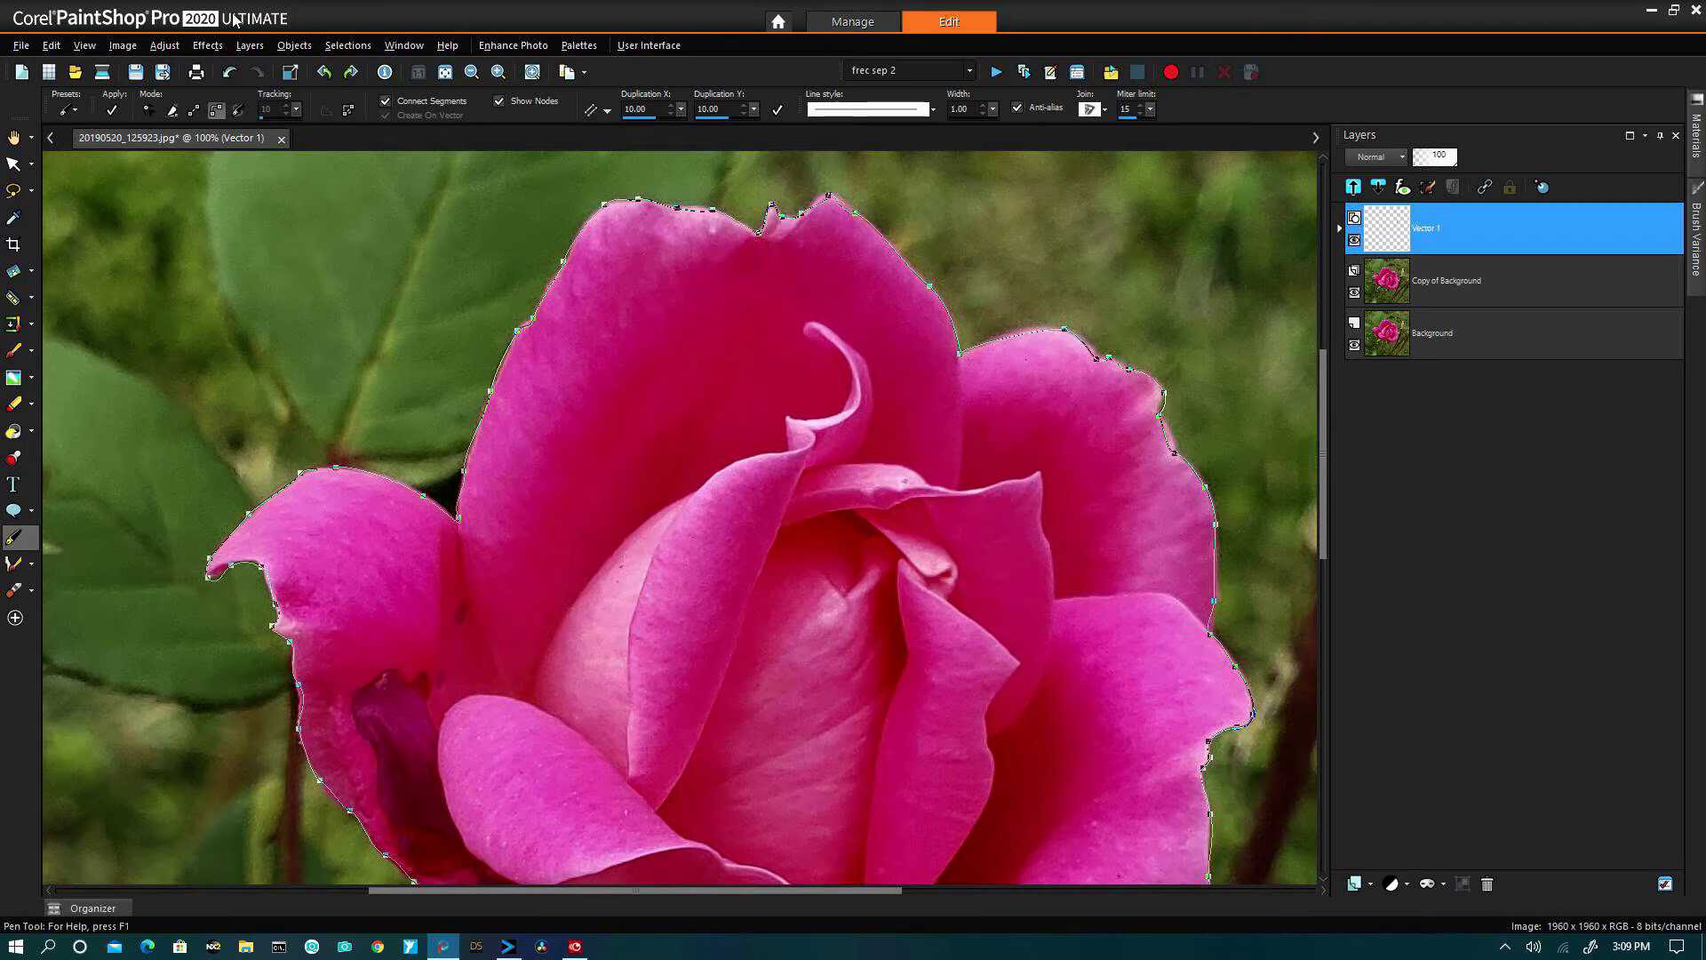
Deselect all nodes of the rose outline.
click(293, 47)
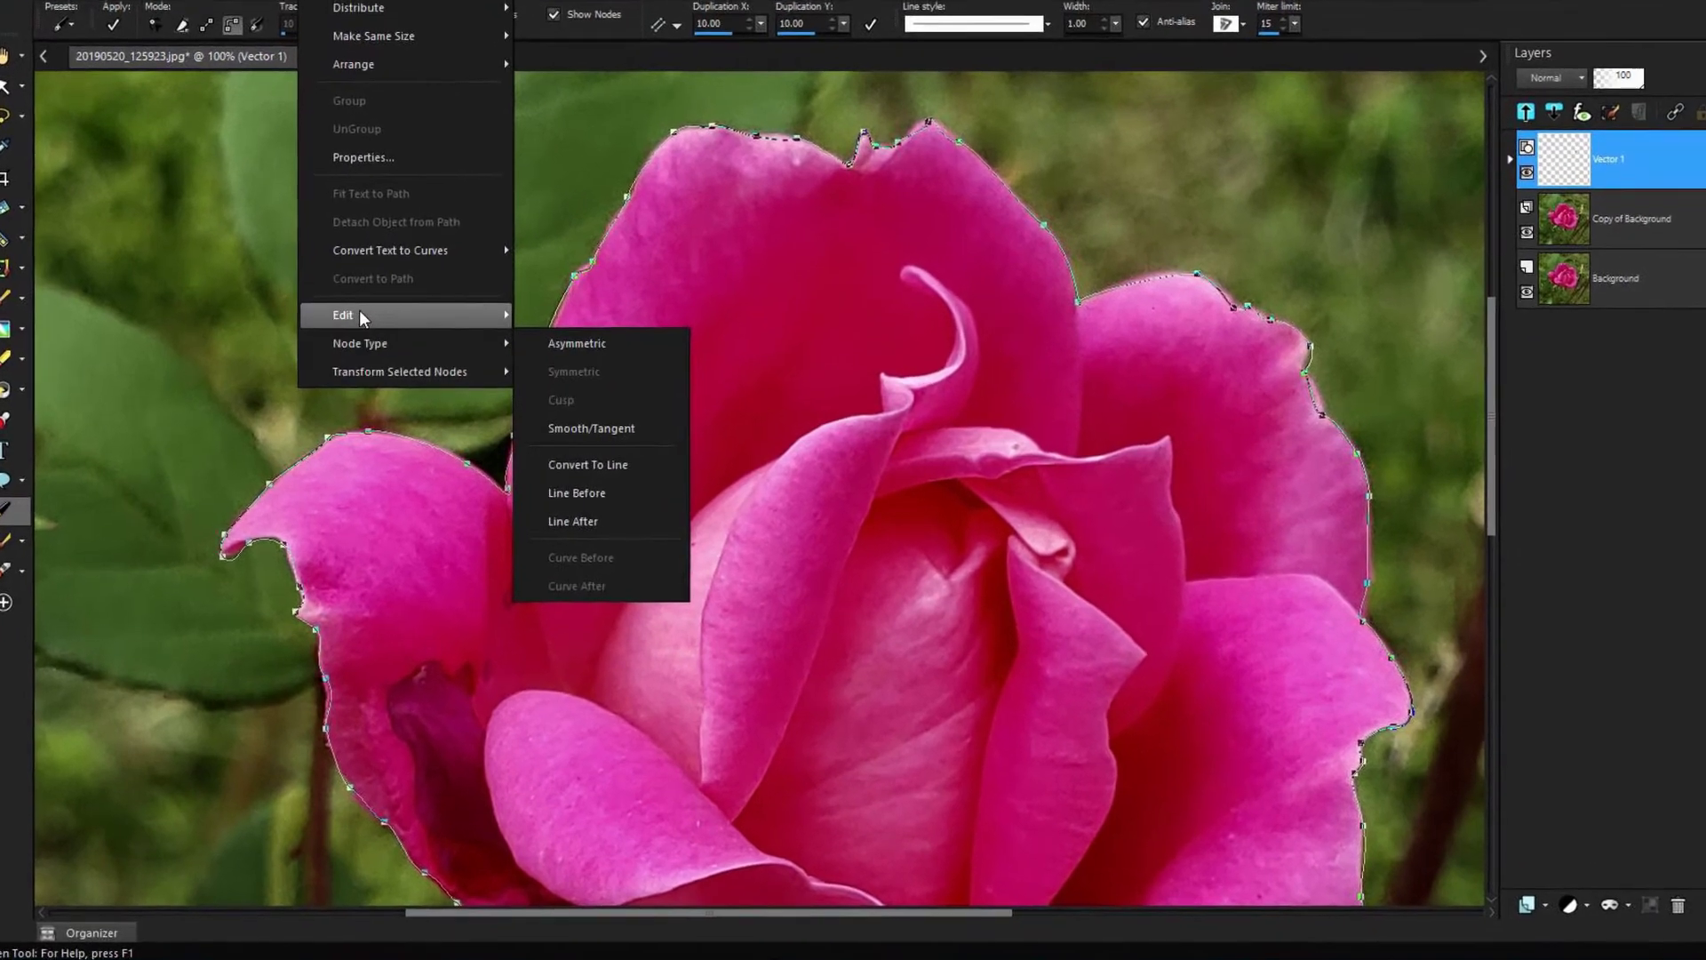
mouse_move(361, 315)
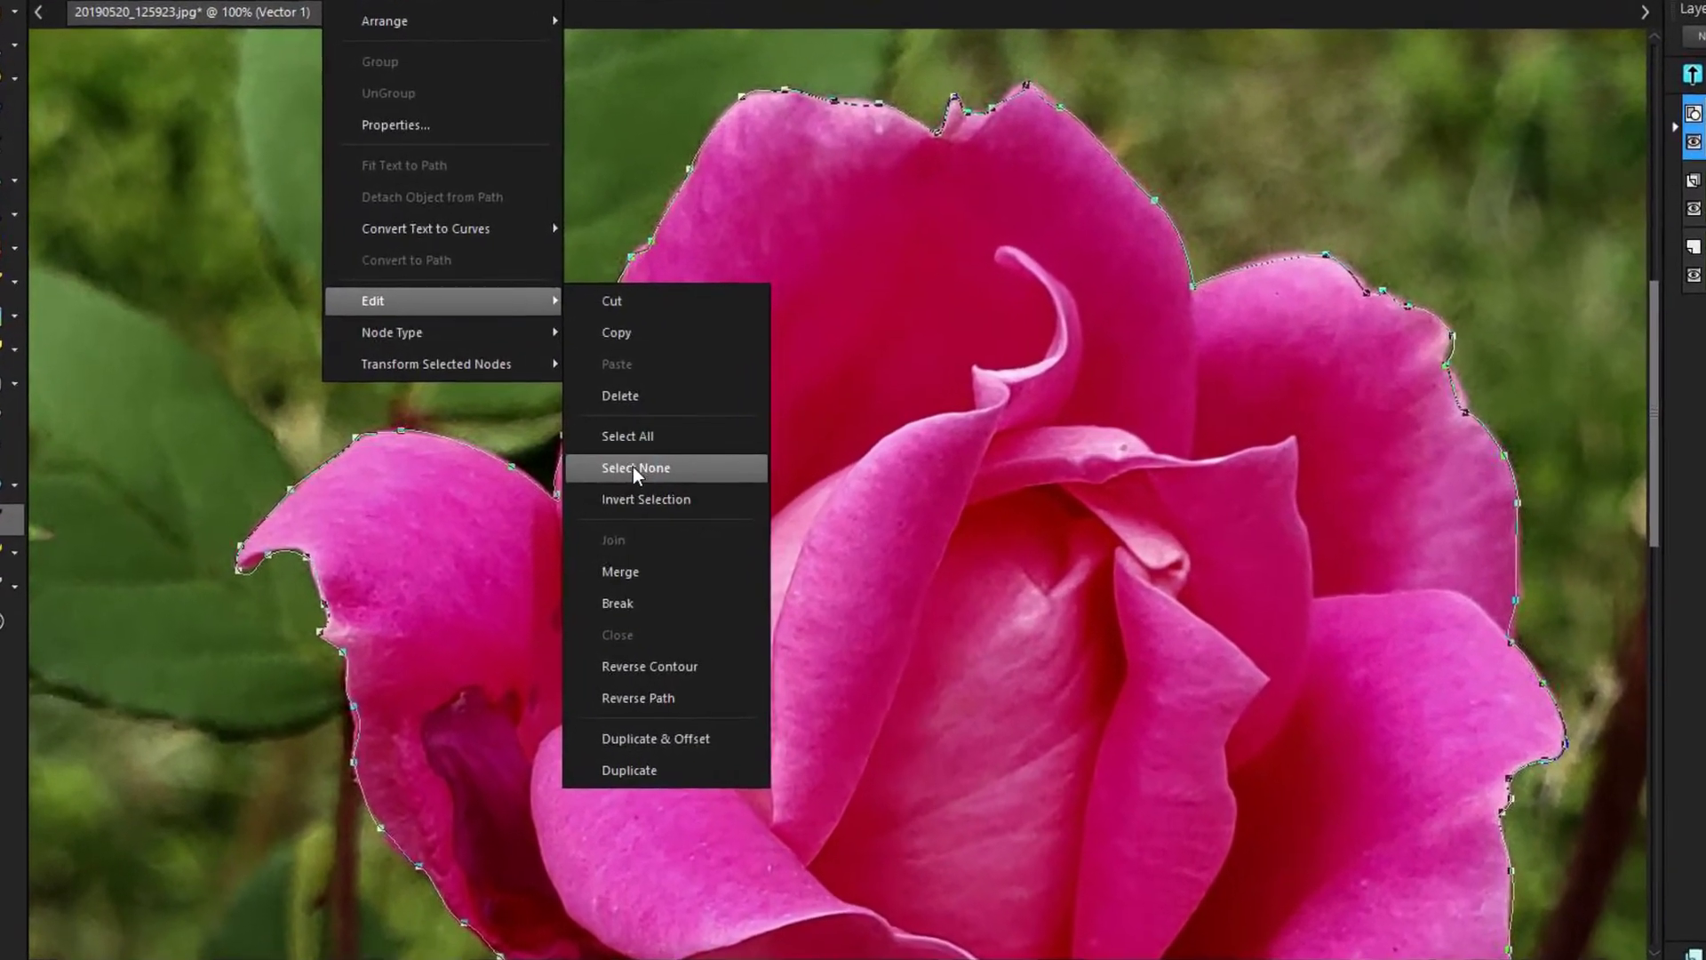
click(576, 470)
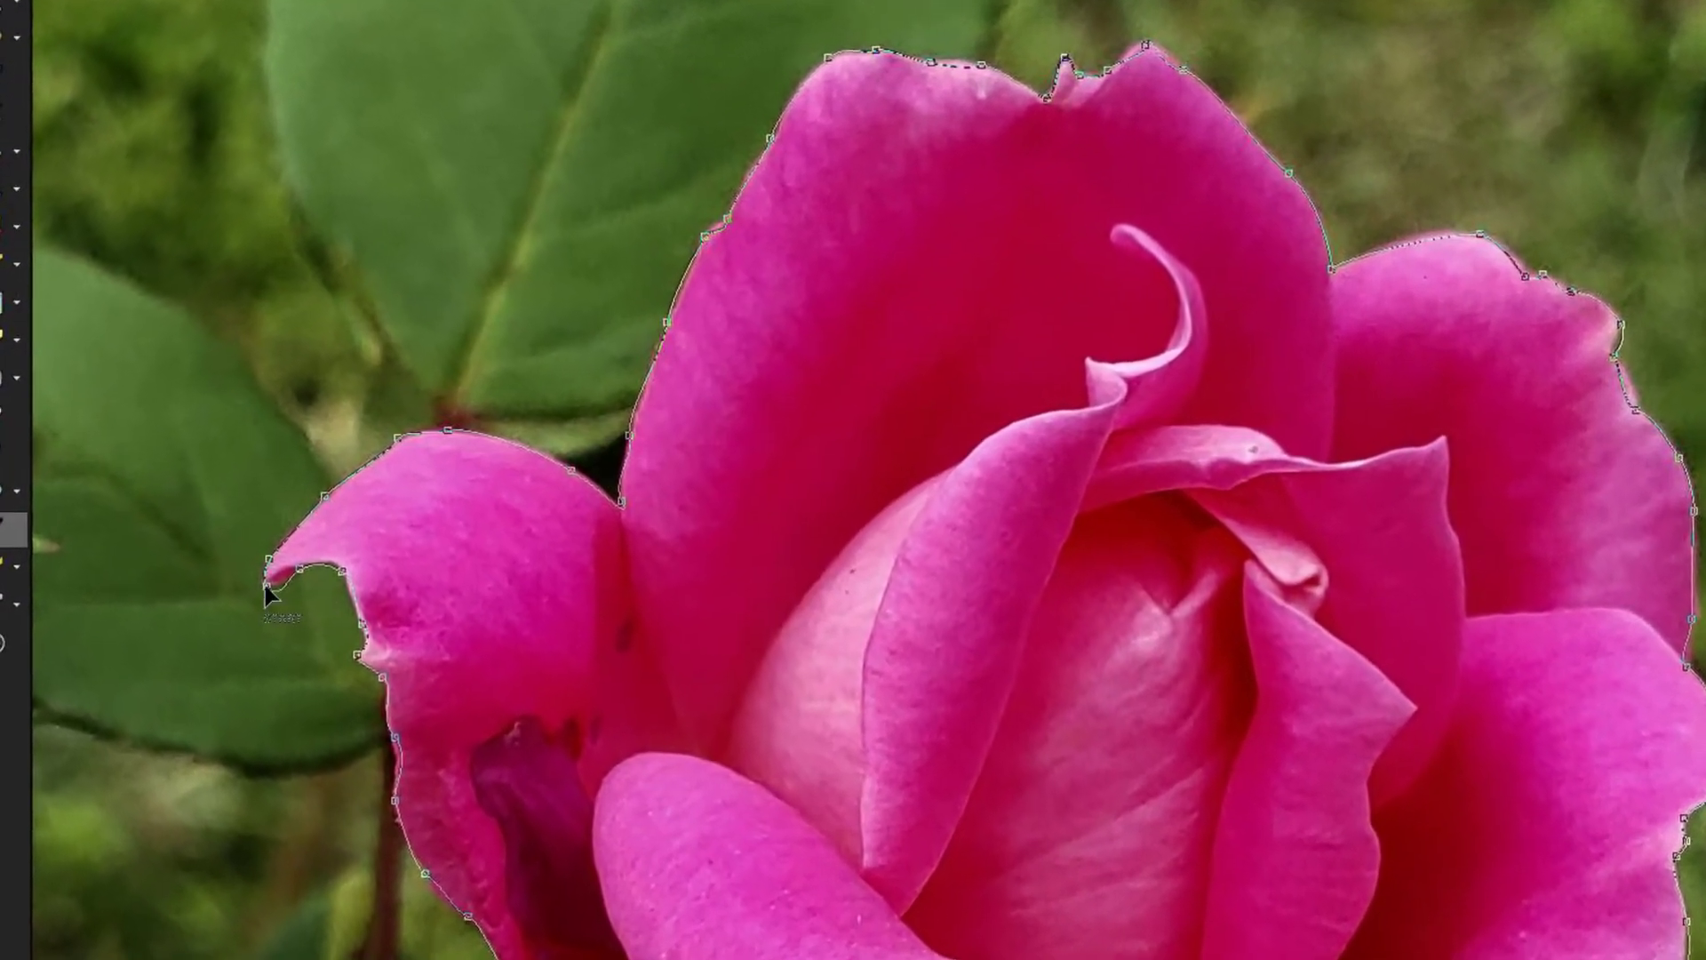
Adjust the nodes and control arms around the left petal's tip so the curve follows its hooked edge.
click(246, 576)
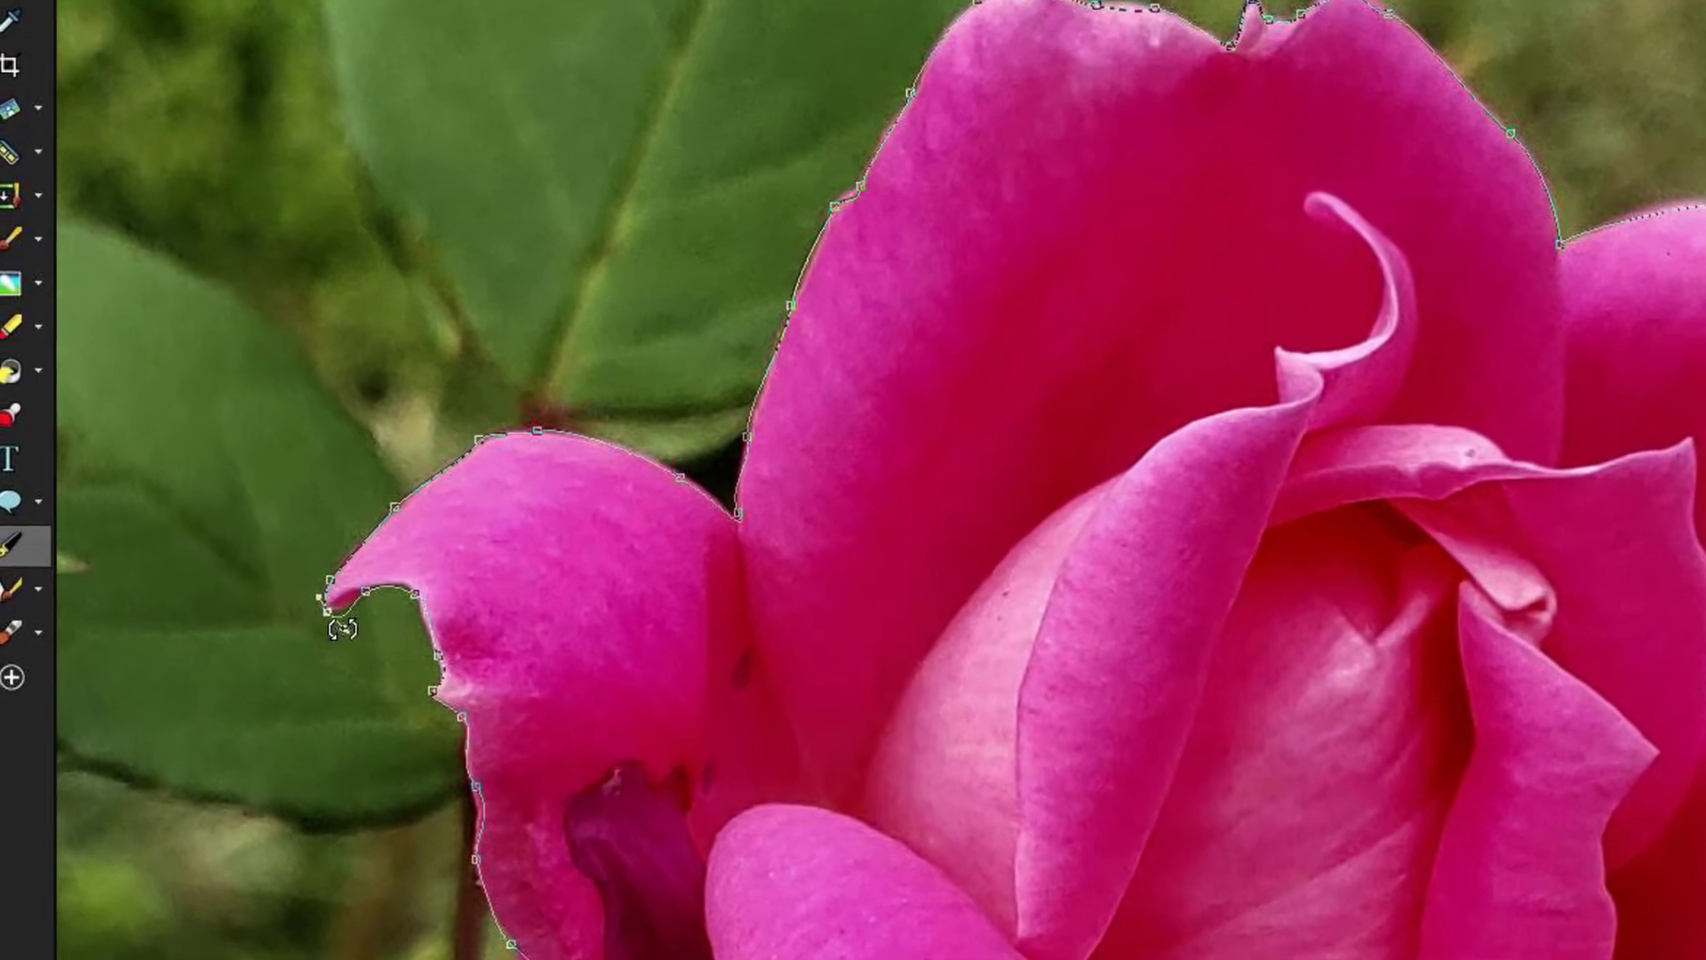
drag(305, 612, 424, 652)
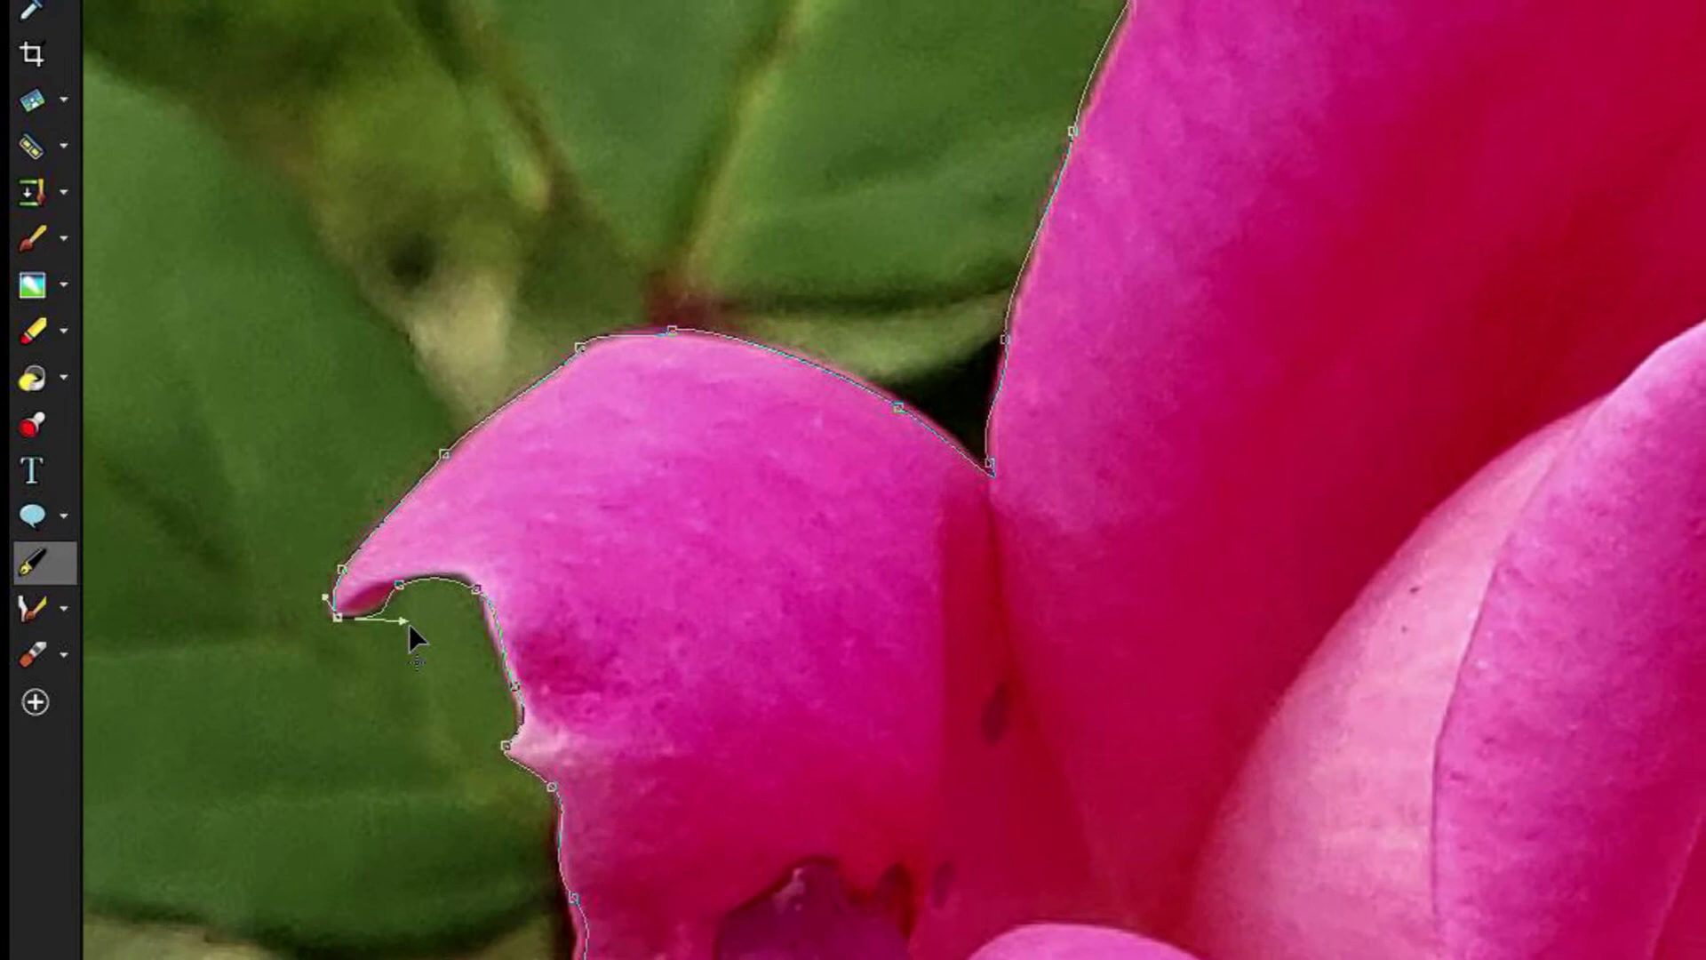
click(399, 586)
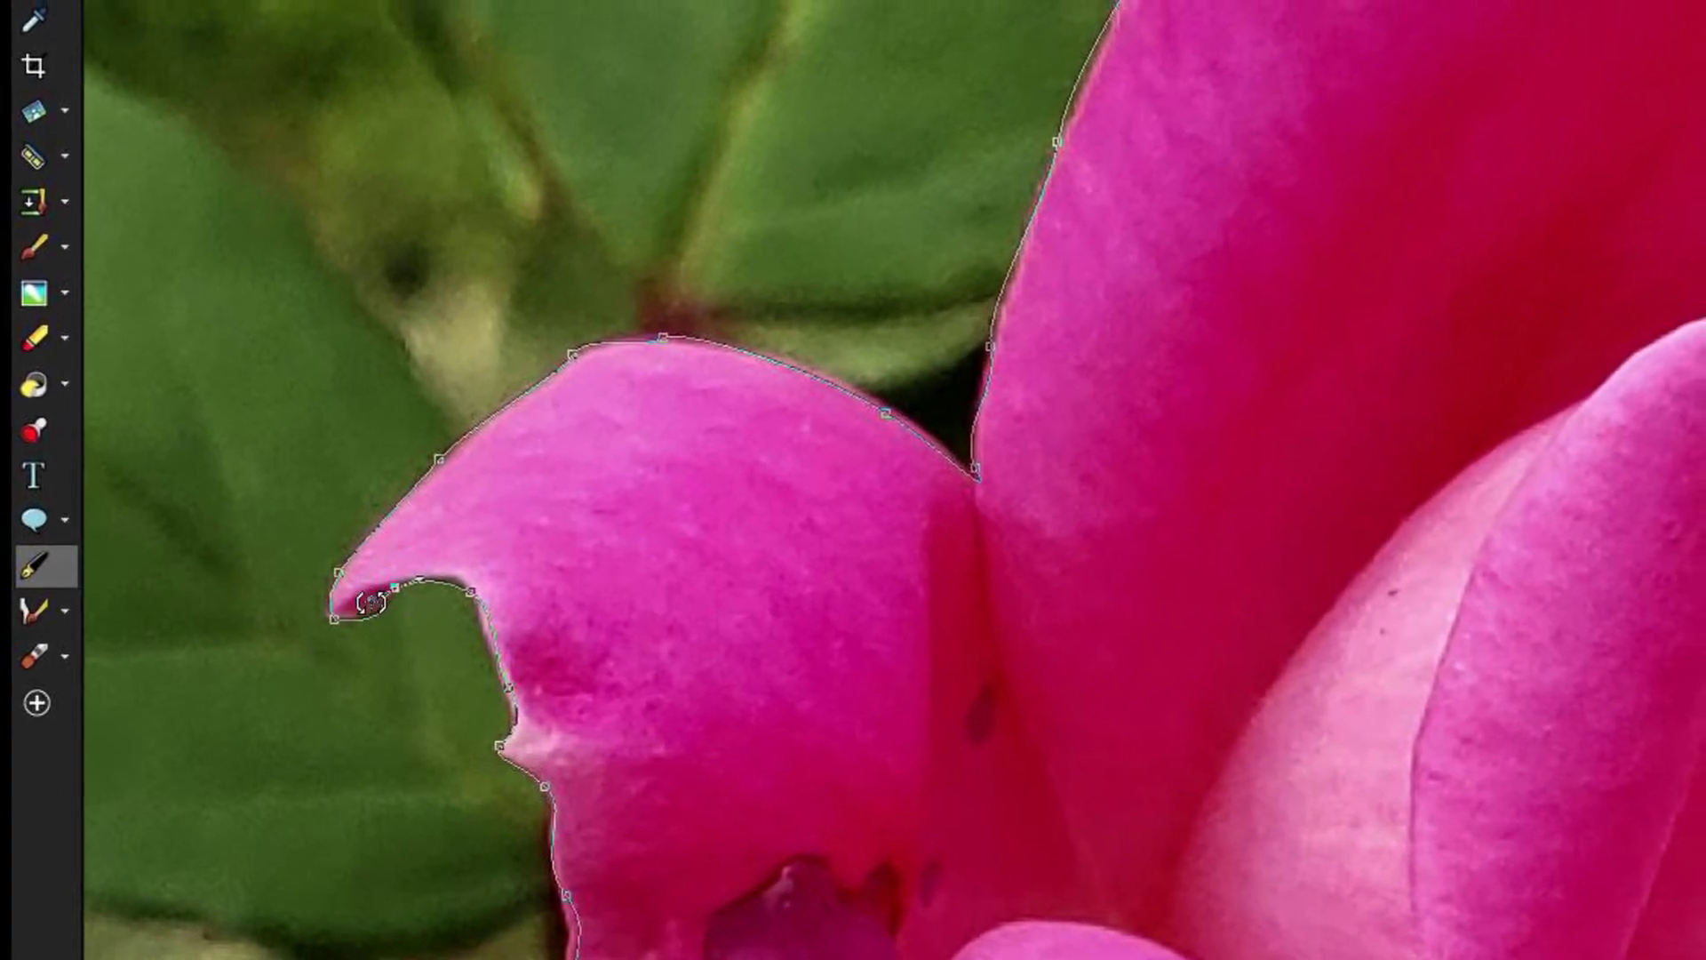
drag(370, 600, 359, 602)
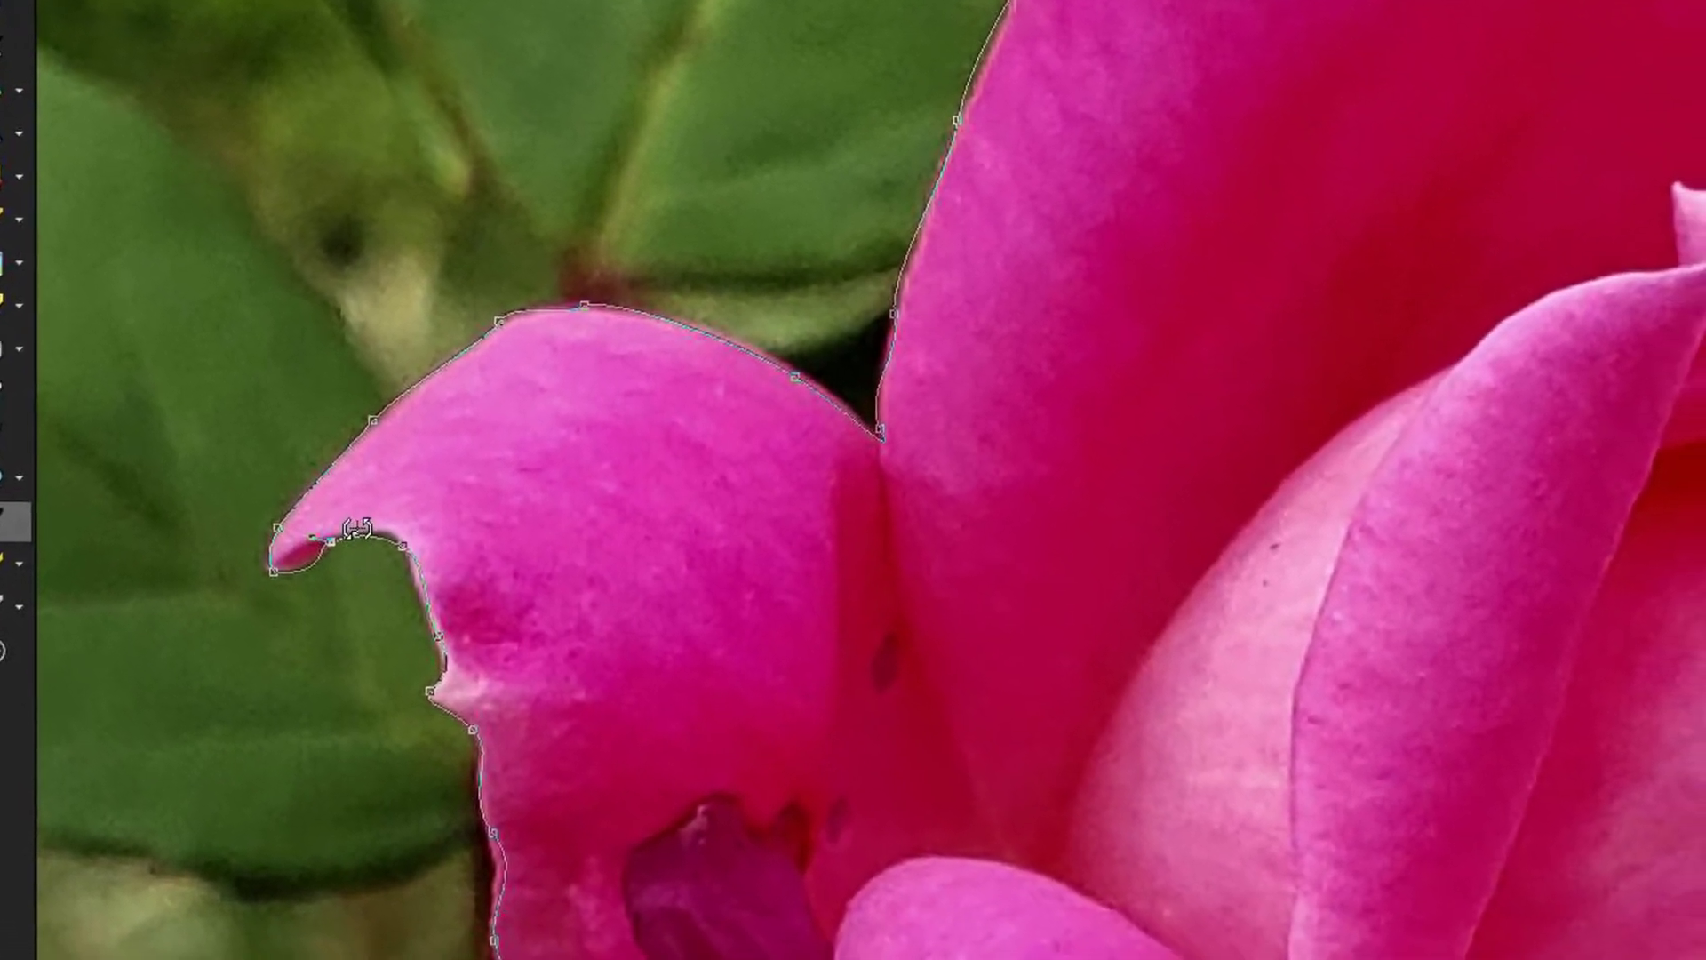
drag(367, 544, 374, 536)
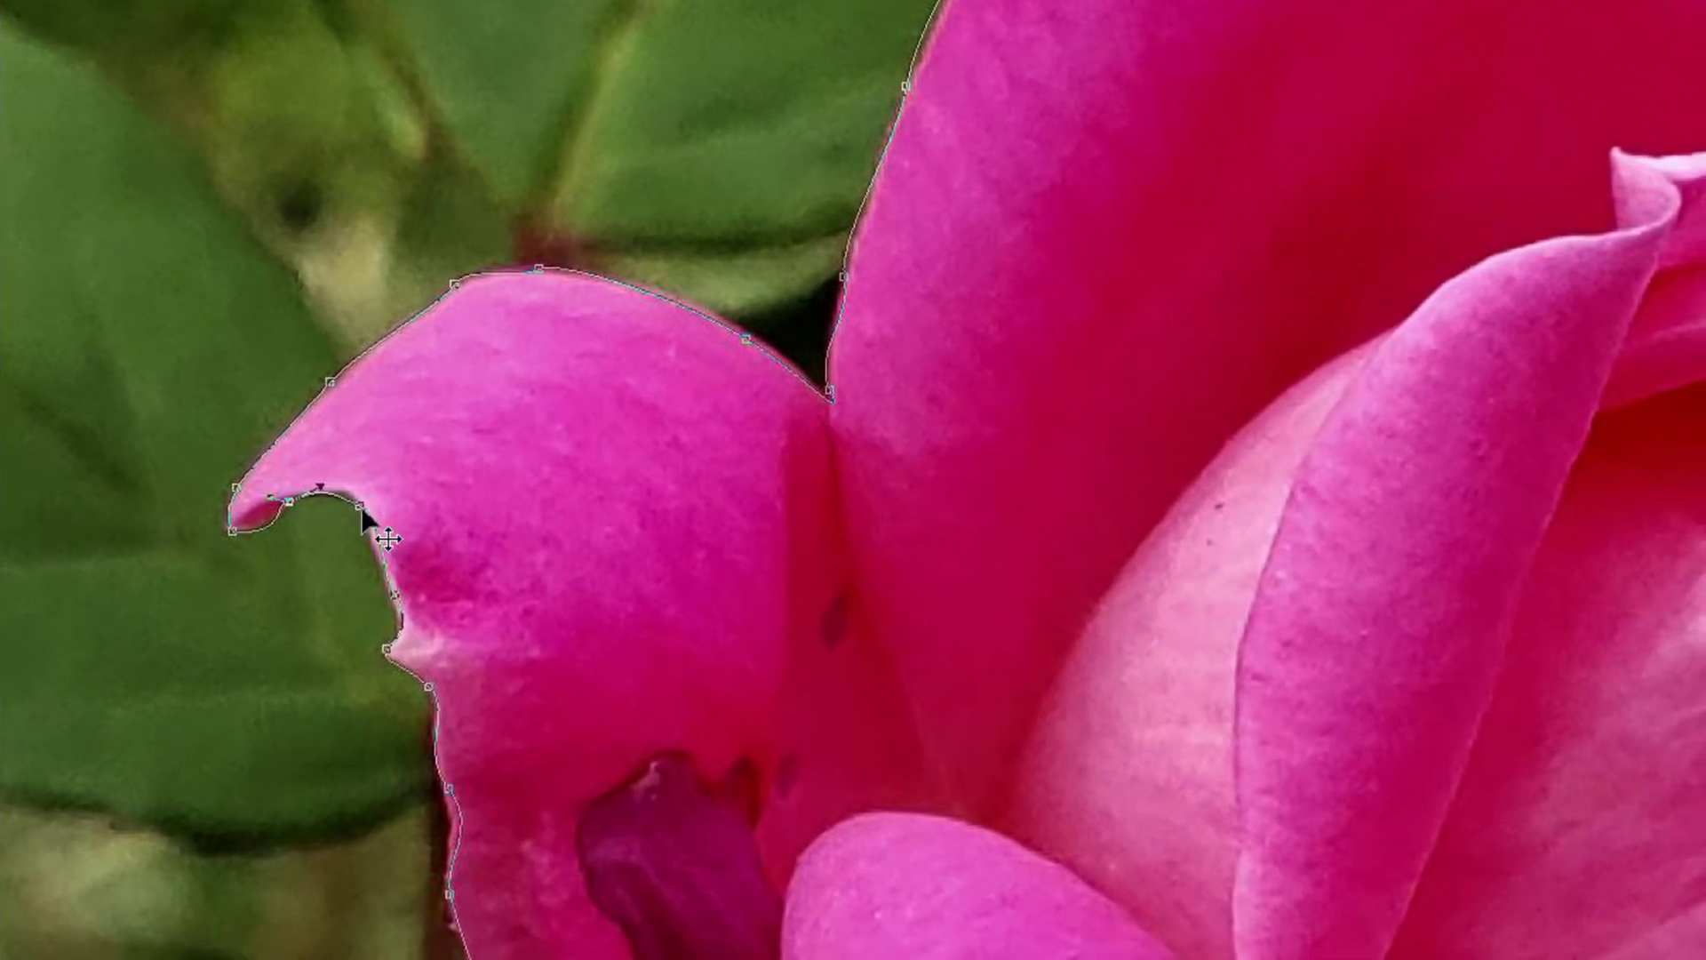
click(361, 507)
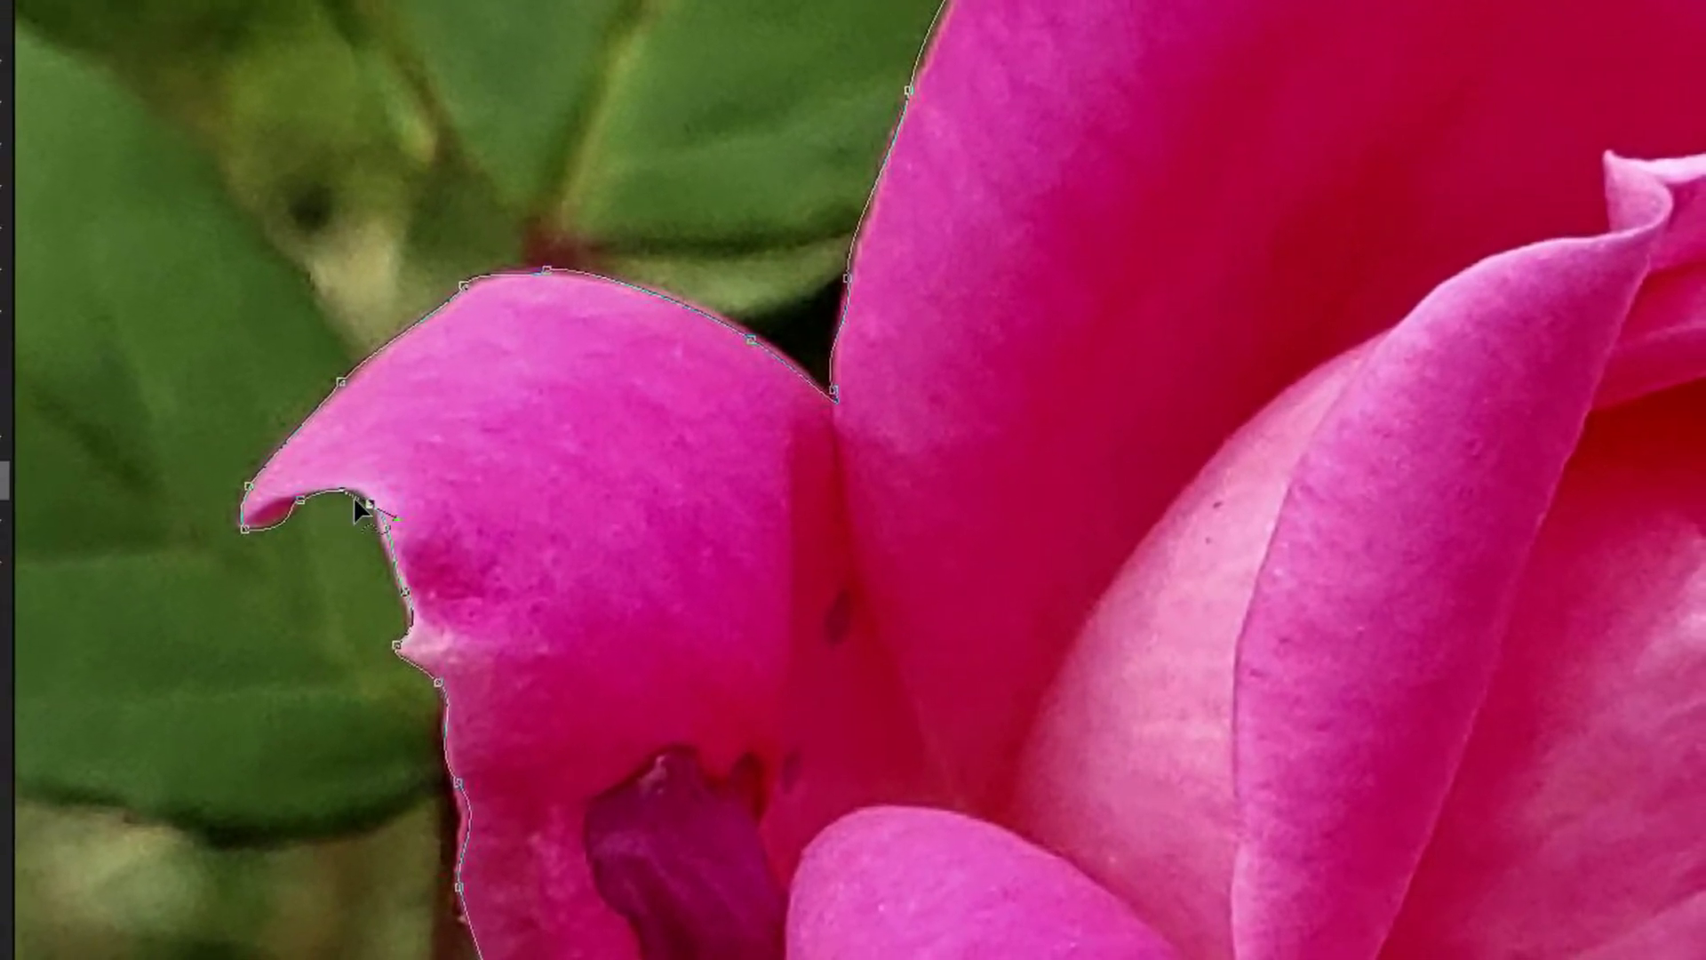
drag(339, 491, 343, 483)
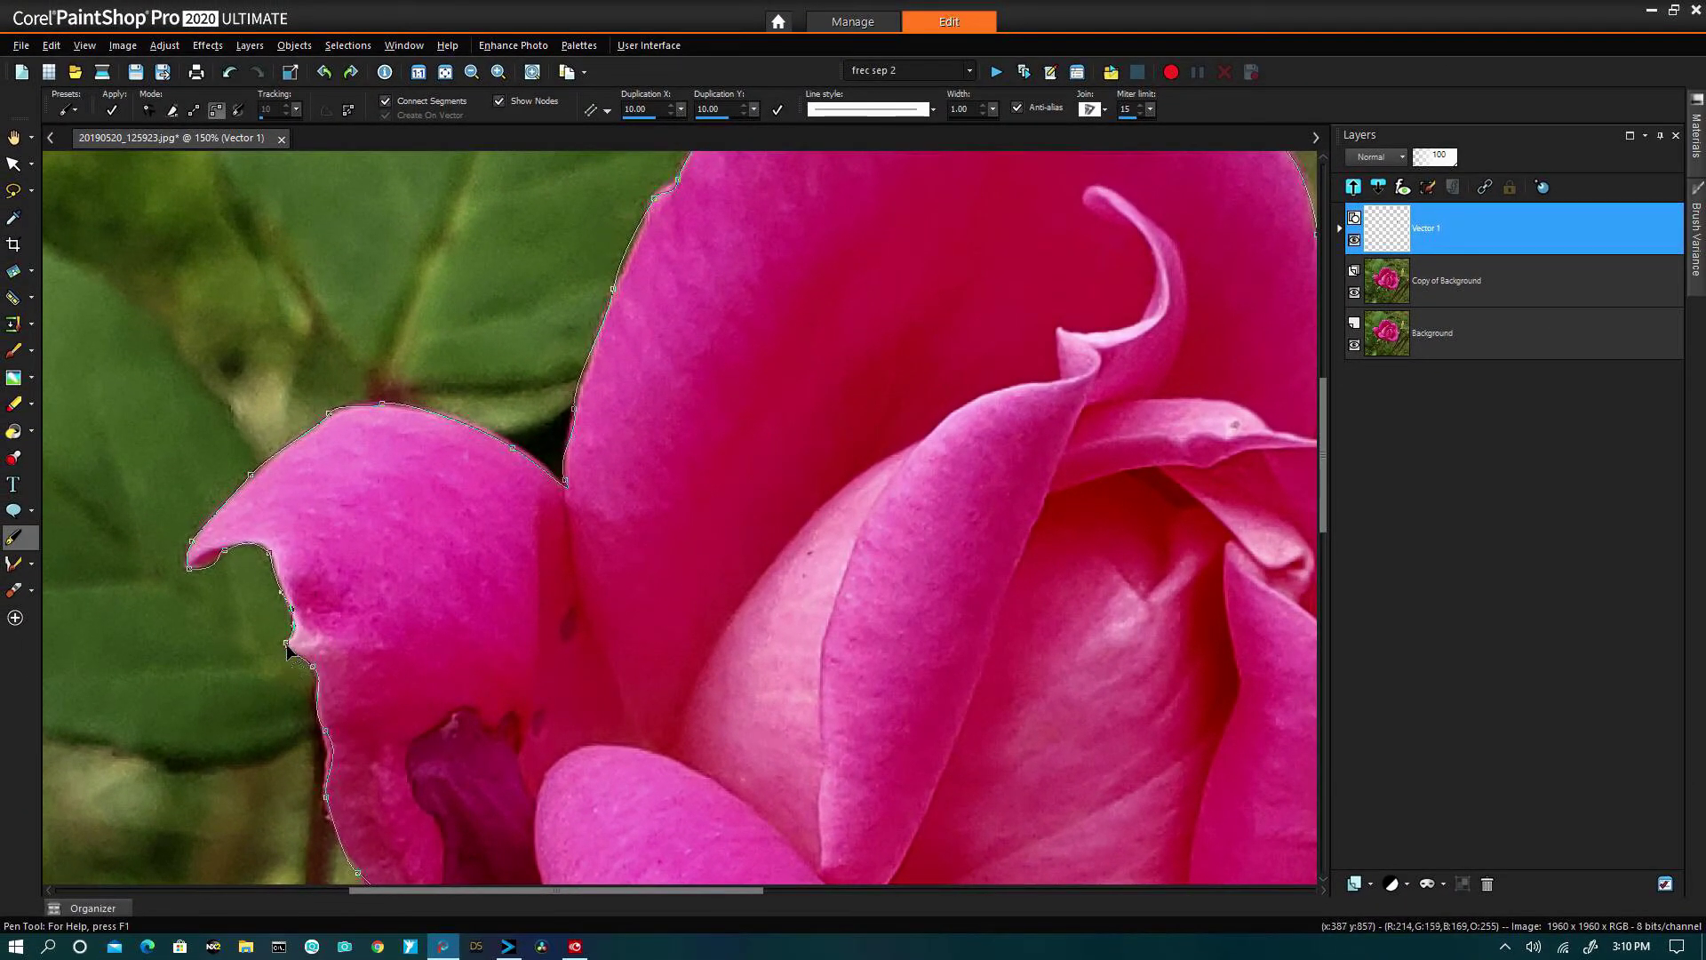
Reshape the node curves down the left petal's outer edge below its notch to match the petal.
click(313, 666)
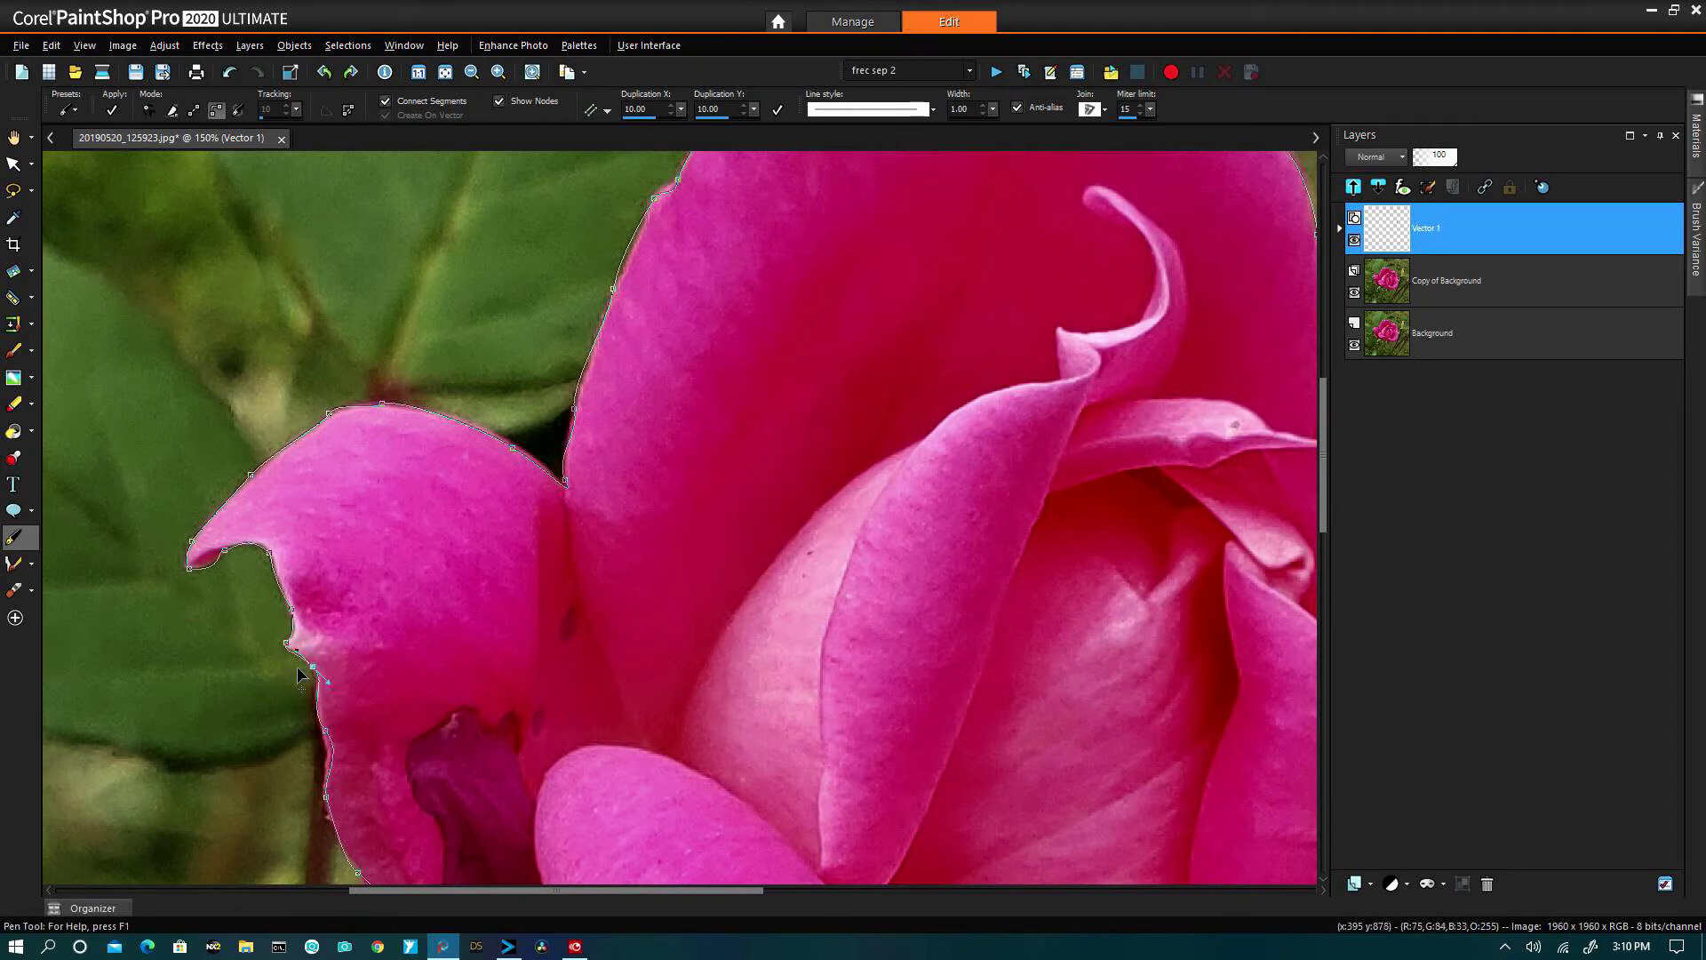
click(327, 731)
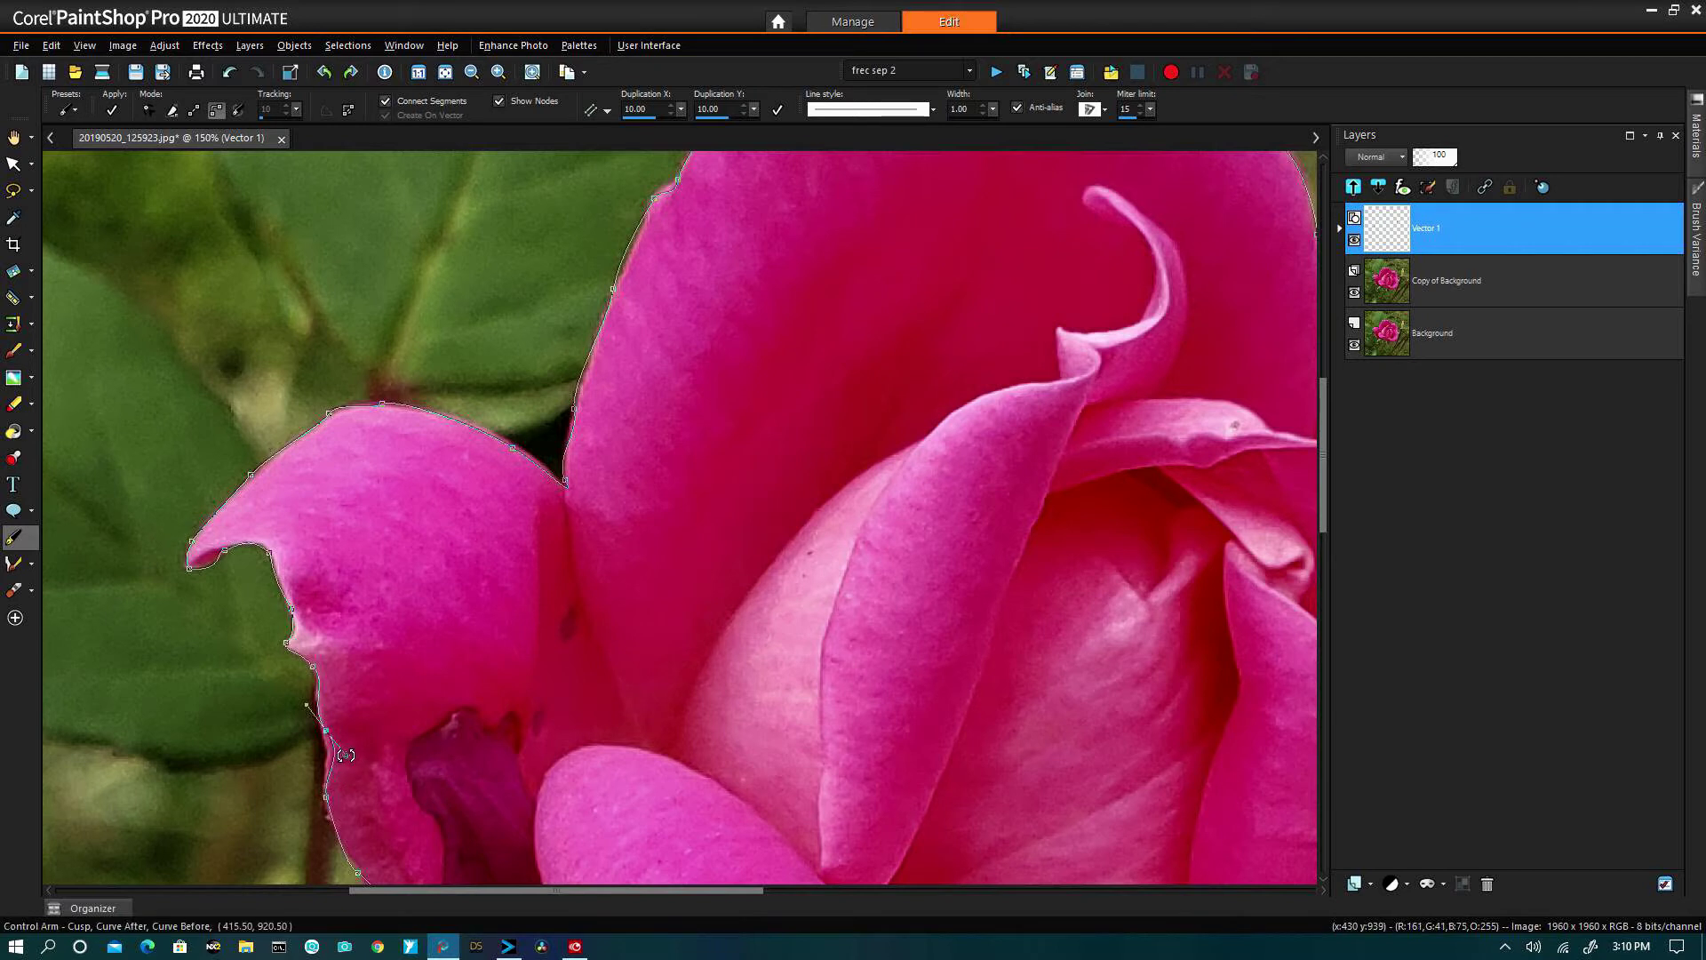
drag(344, 752, 318, 758)
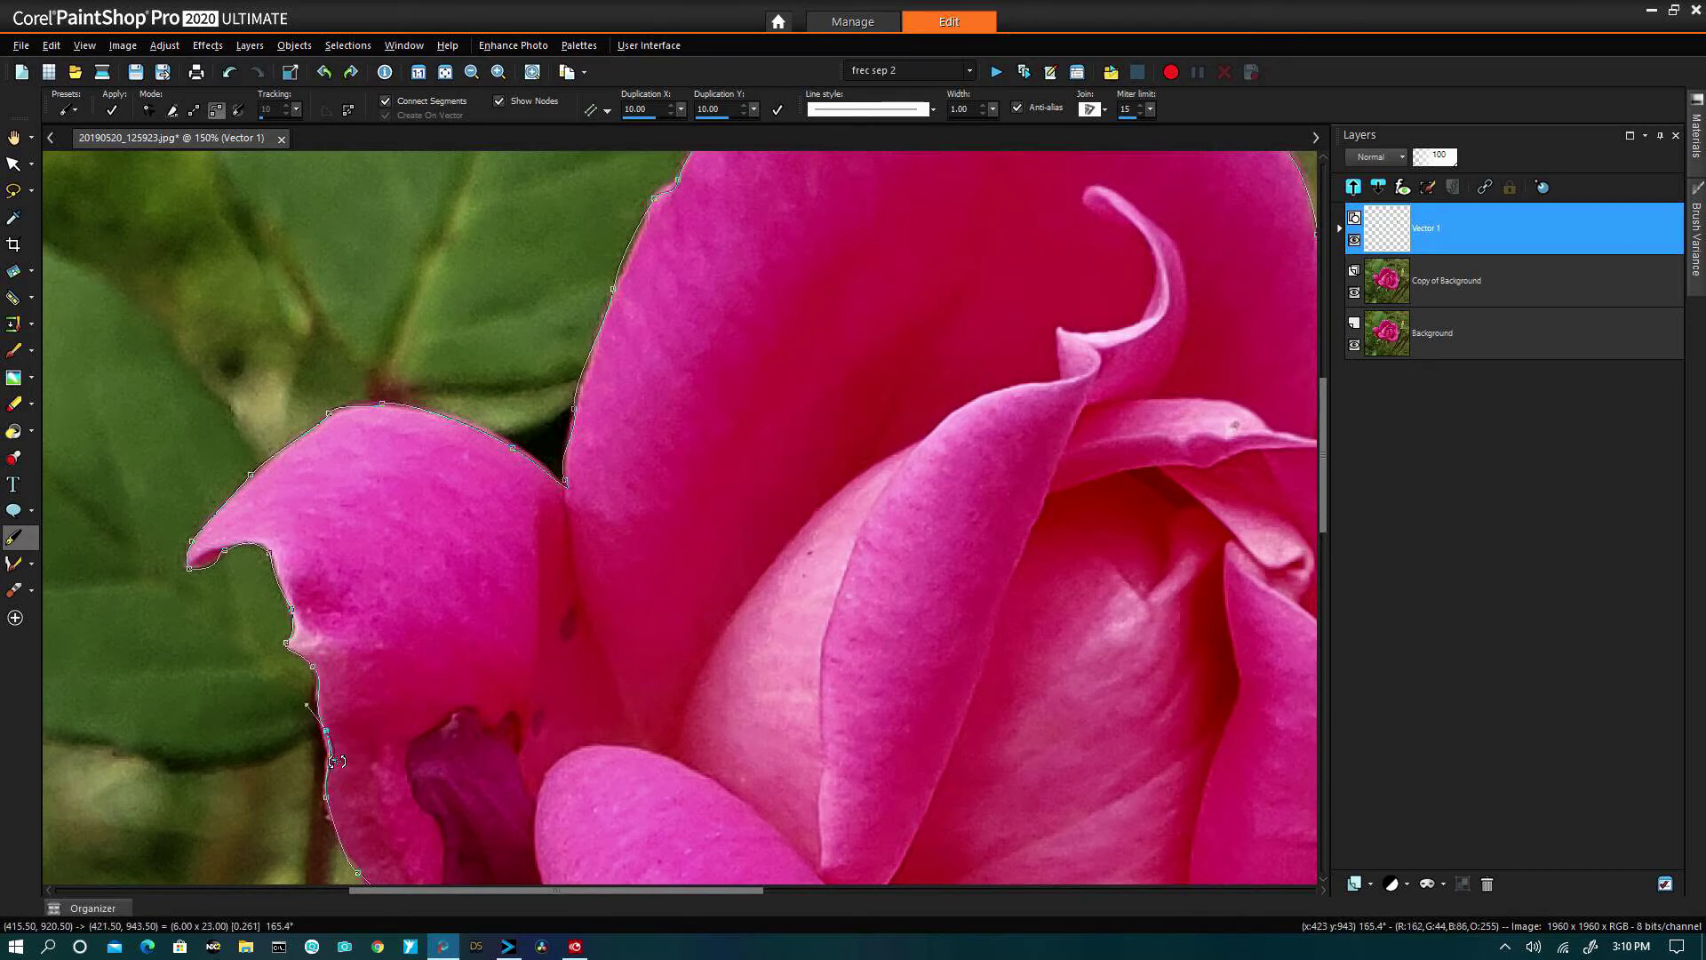
drag(326, 731, 309, 707)
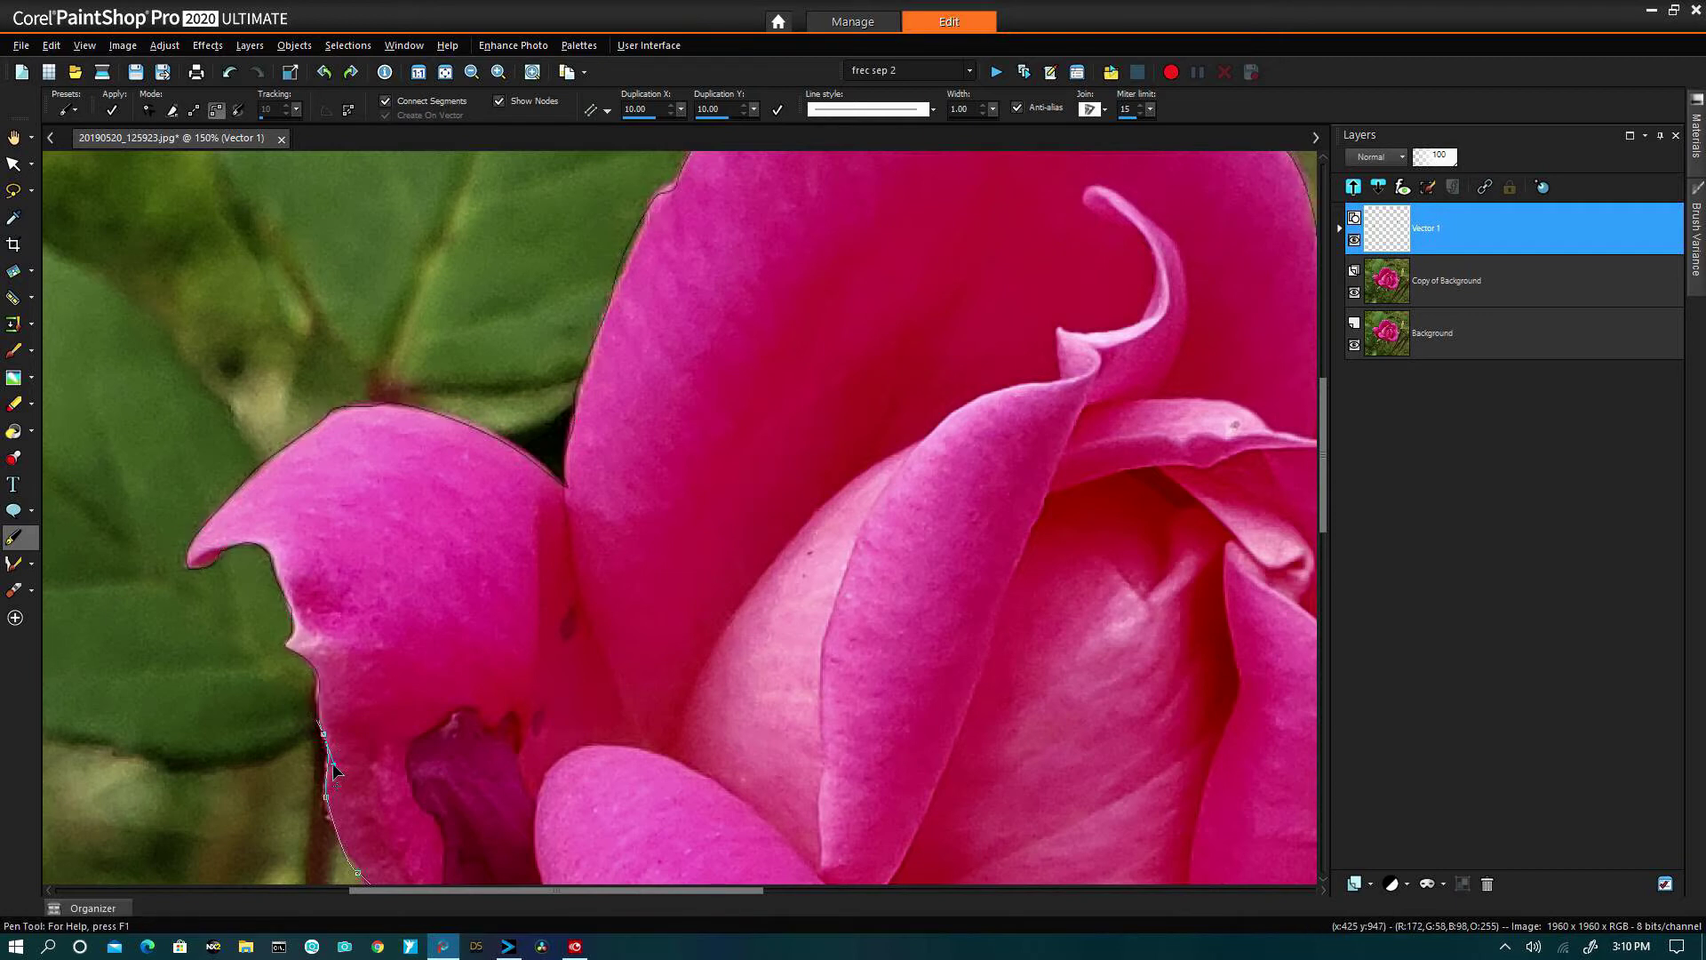
drag(334, 763, 330, 817)
click(326, 798)
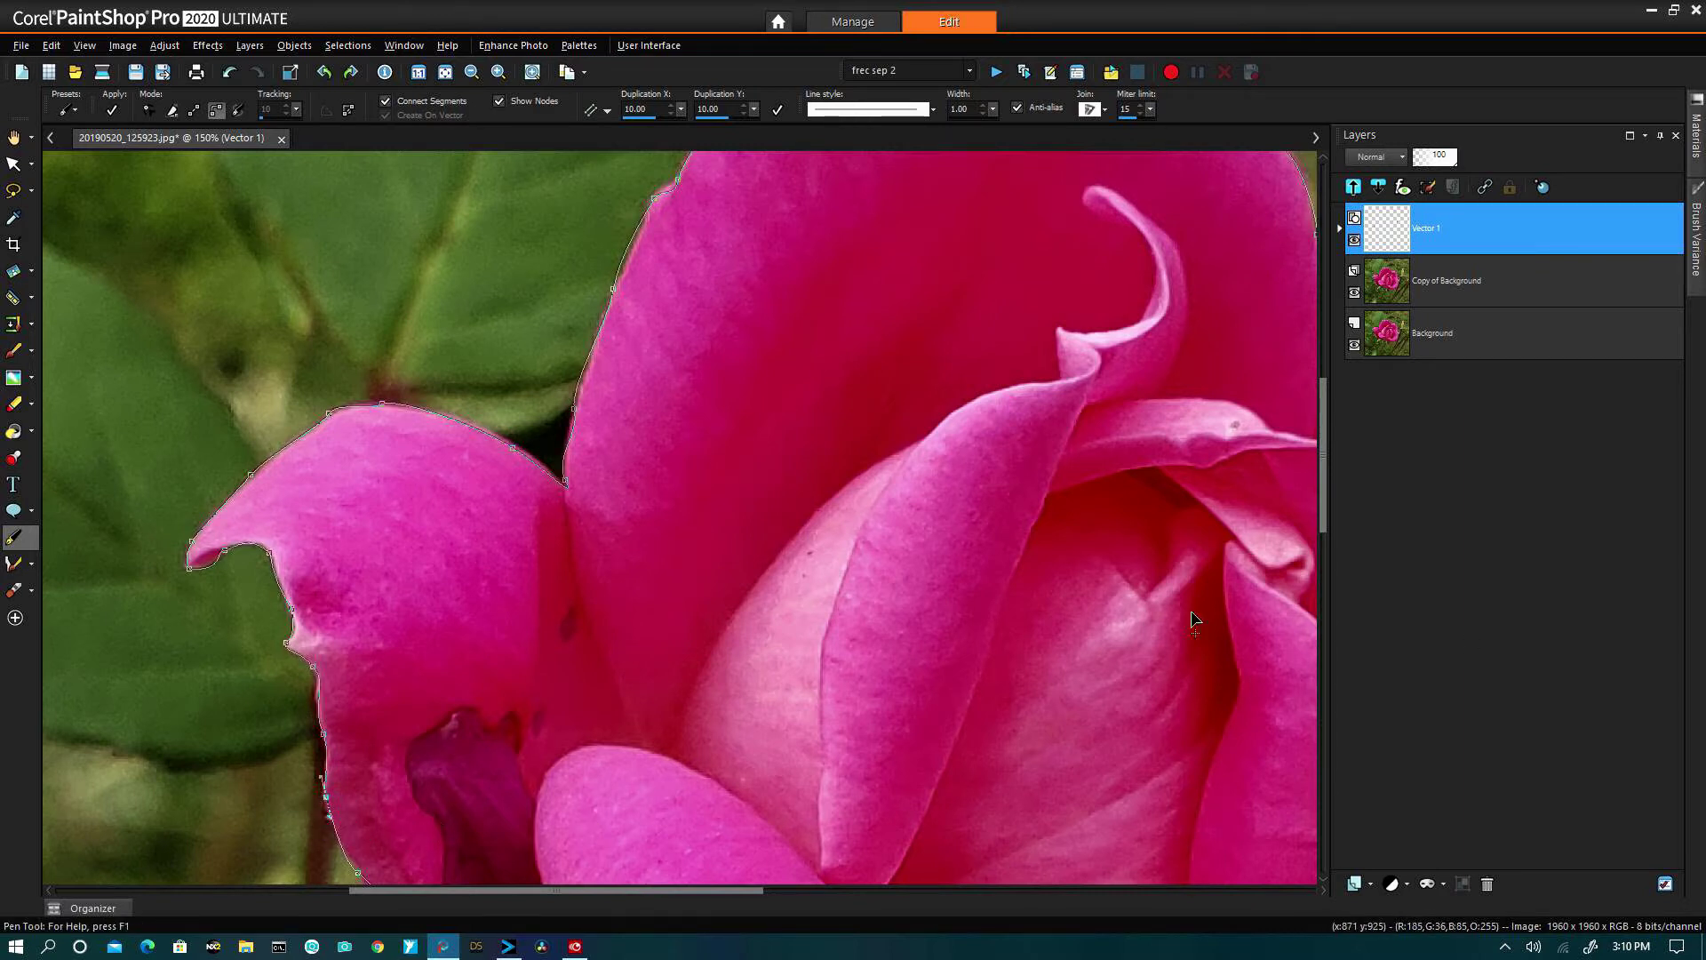
Adjust the nodes and control arms along the lower-left petal's outer edge, down to the notch where it meets the bottom petal.
key(space)
drag(838, 586, 808, 267)
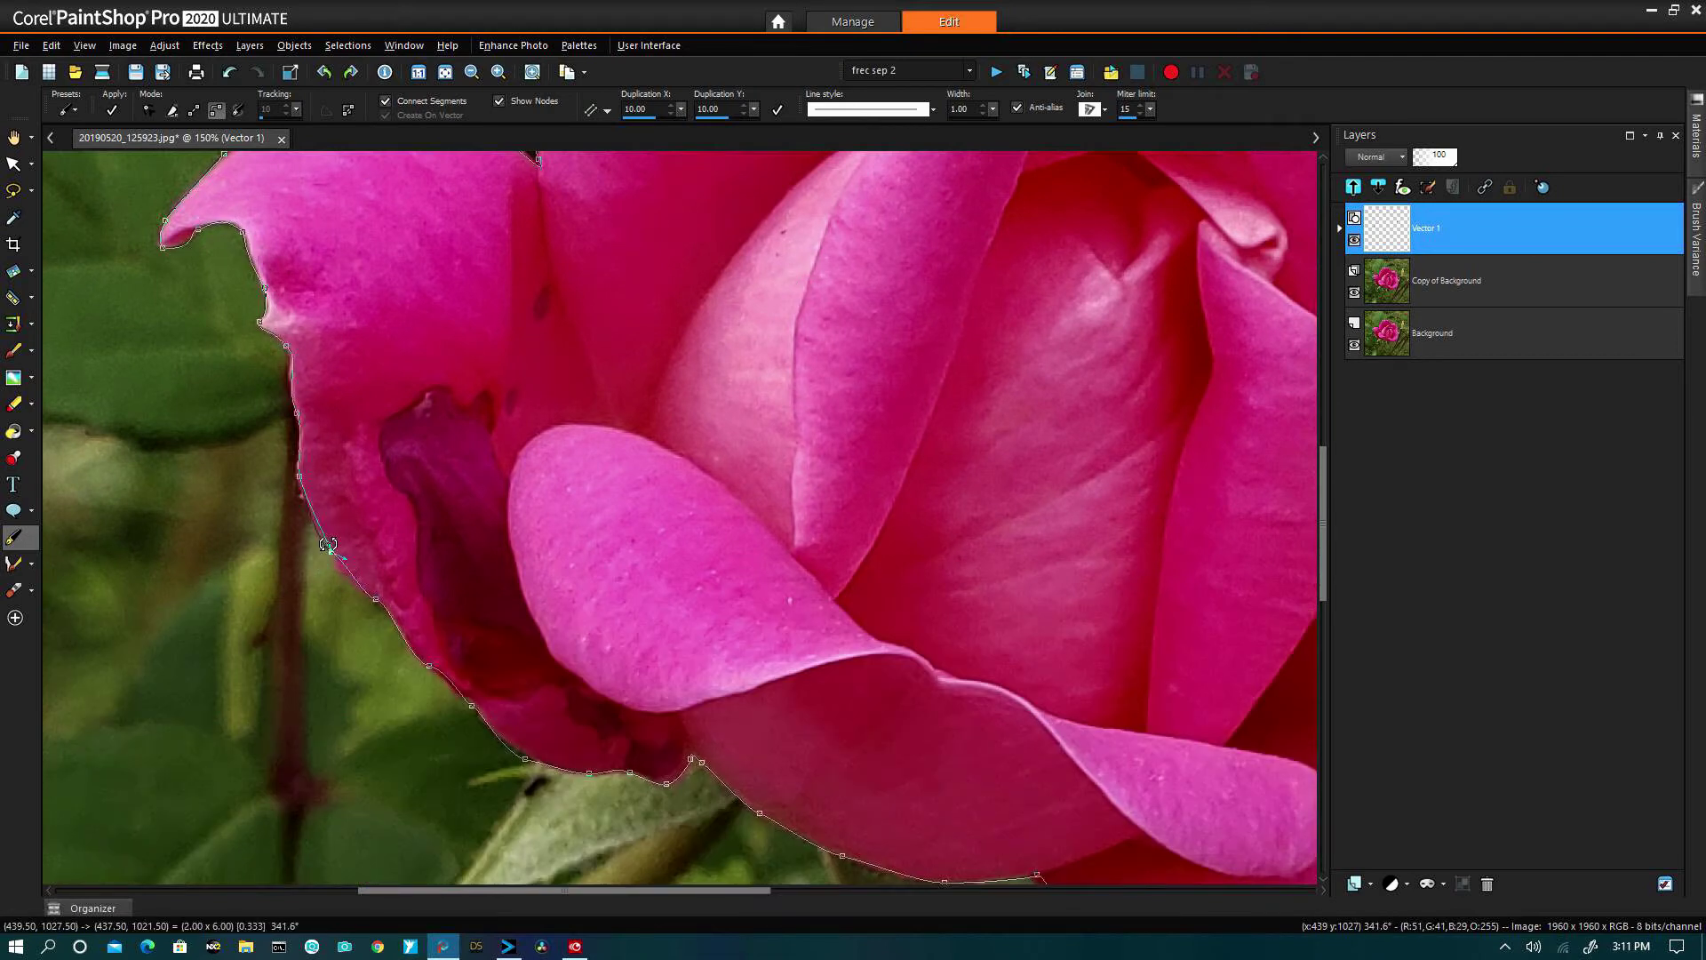
click(331, 551)
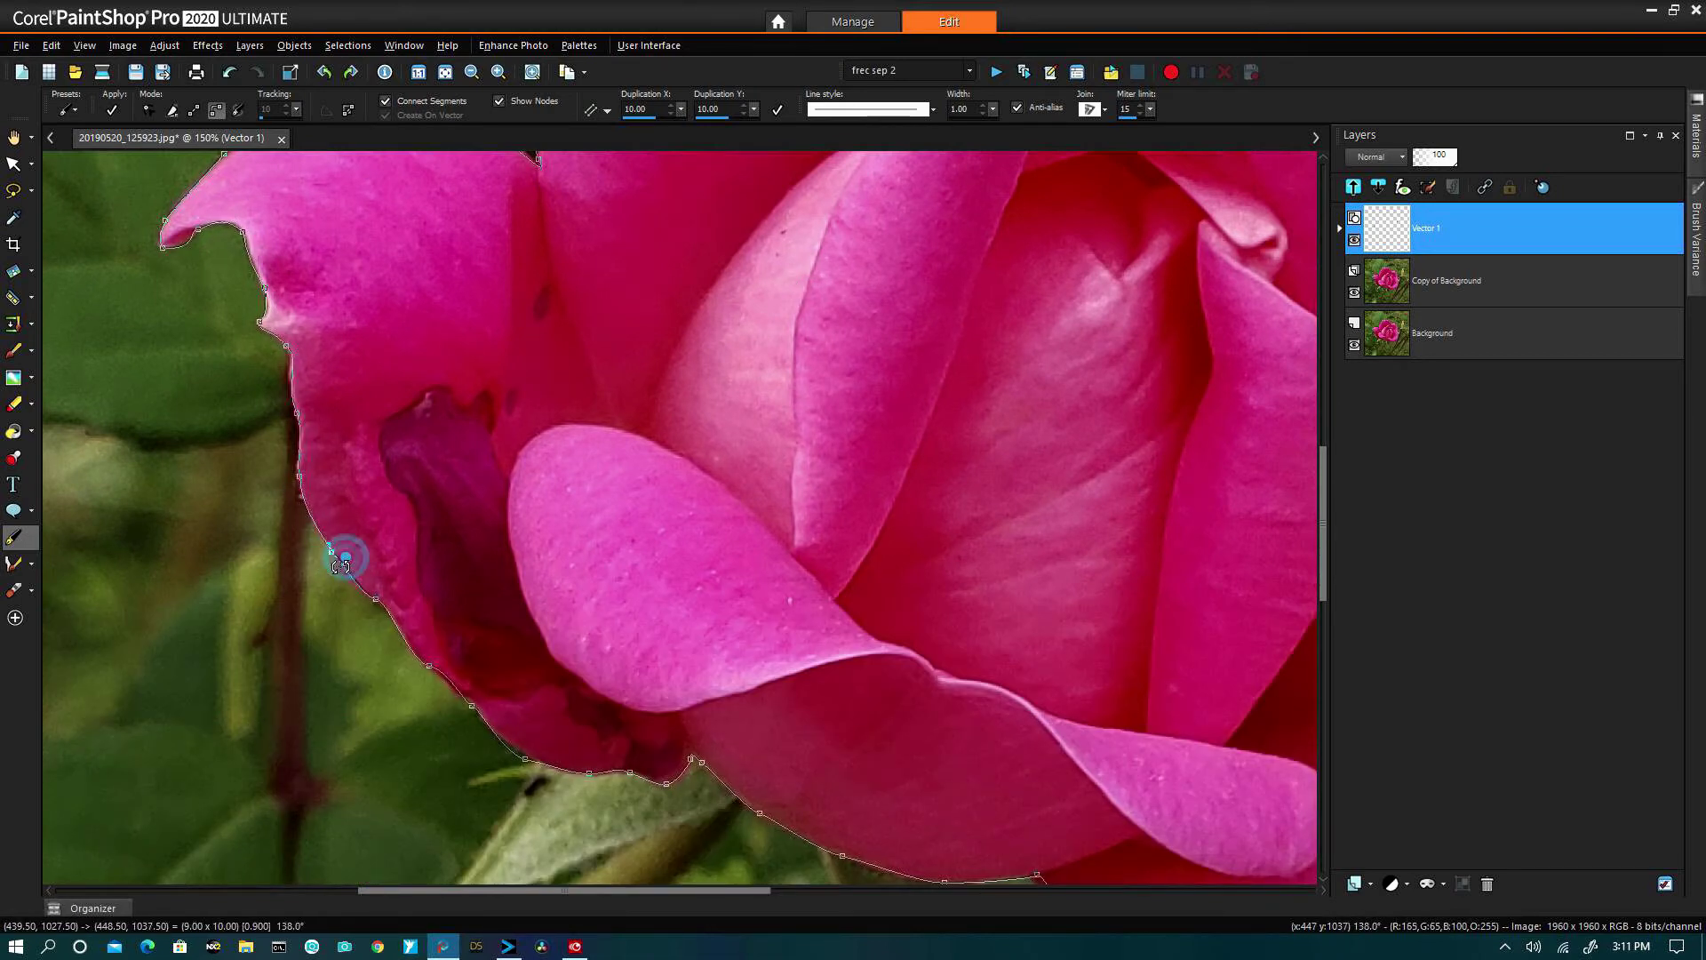
drag(429, 664, 462, 702)
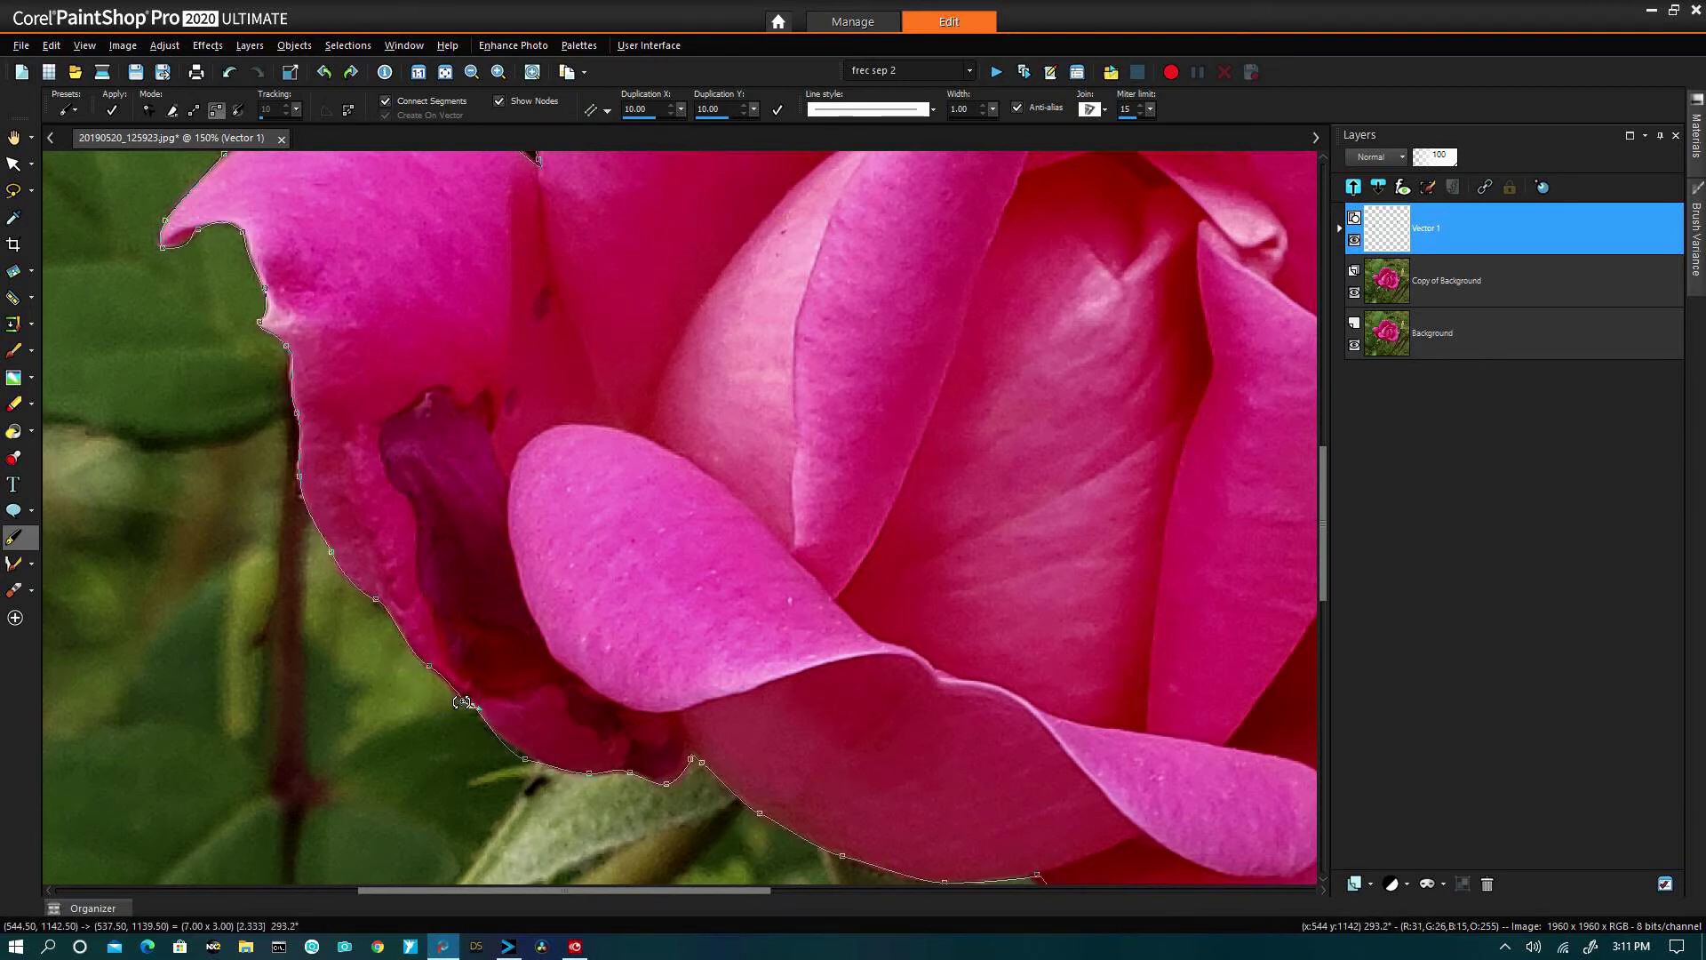
click(473, 707)
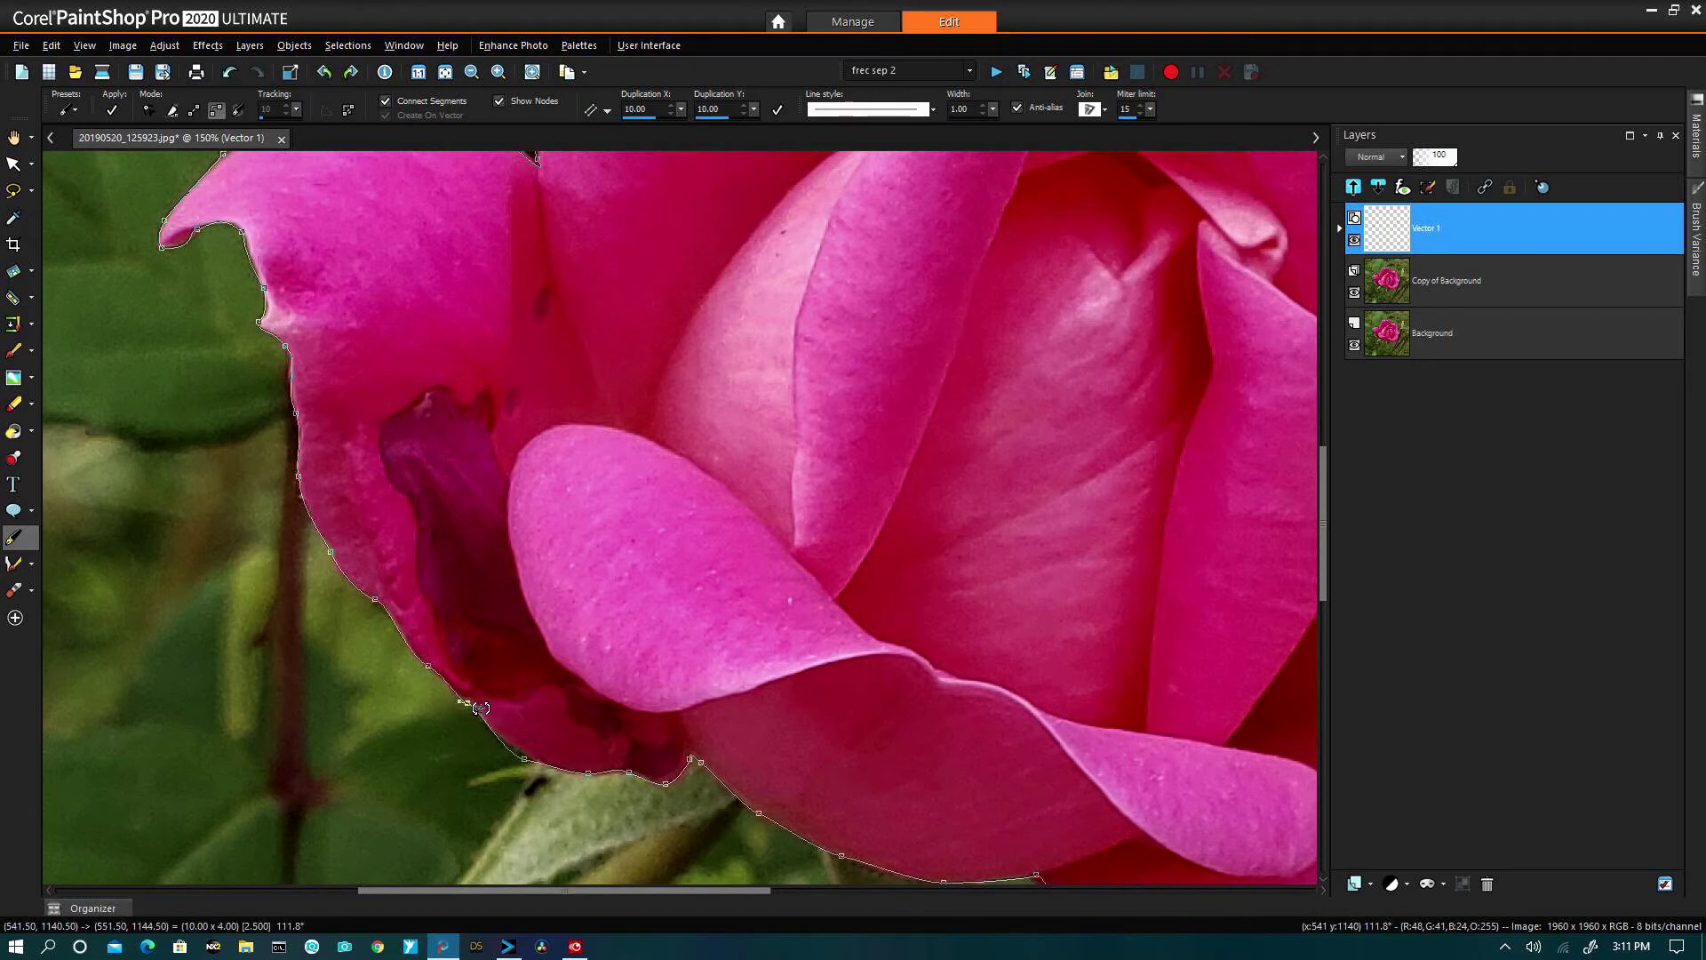
drag(524, 759, 562, 776)
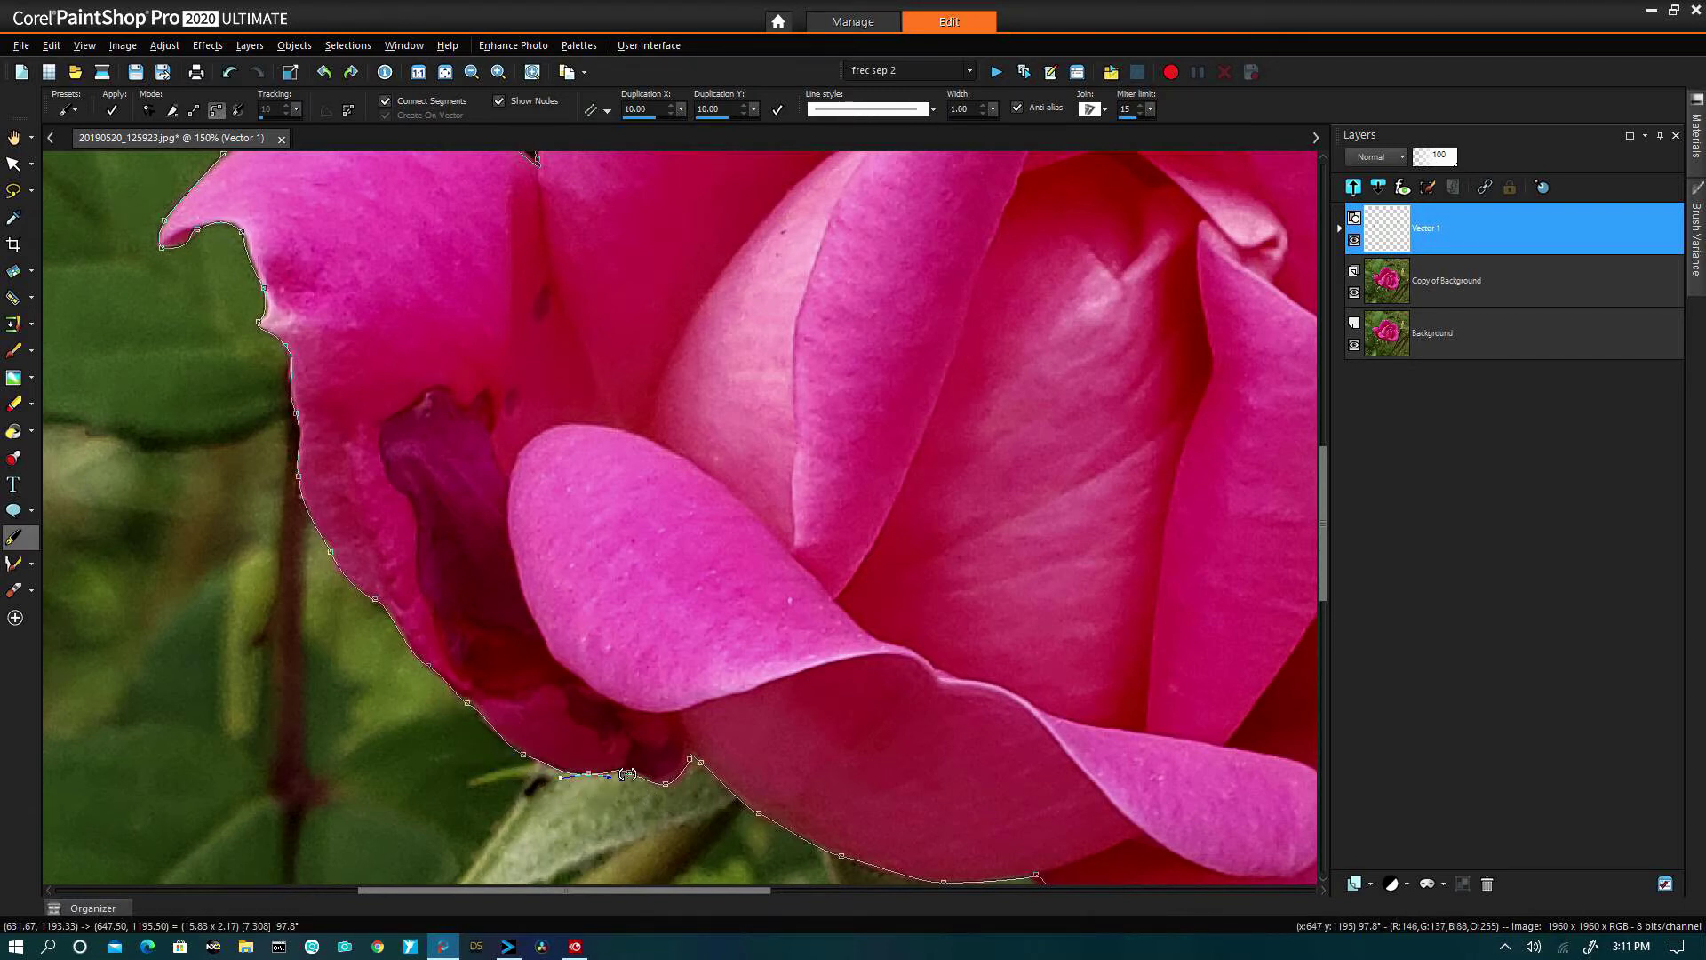
mouse_move(692, 763)
mouse_down()
mouse_move(694, 748)
mouse_move(711, 770)
mouse_up()
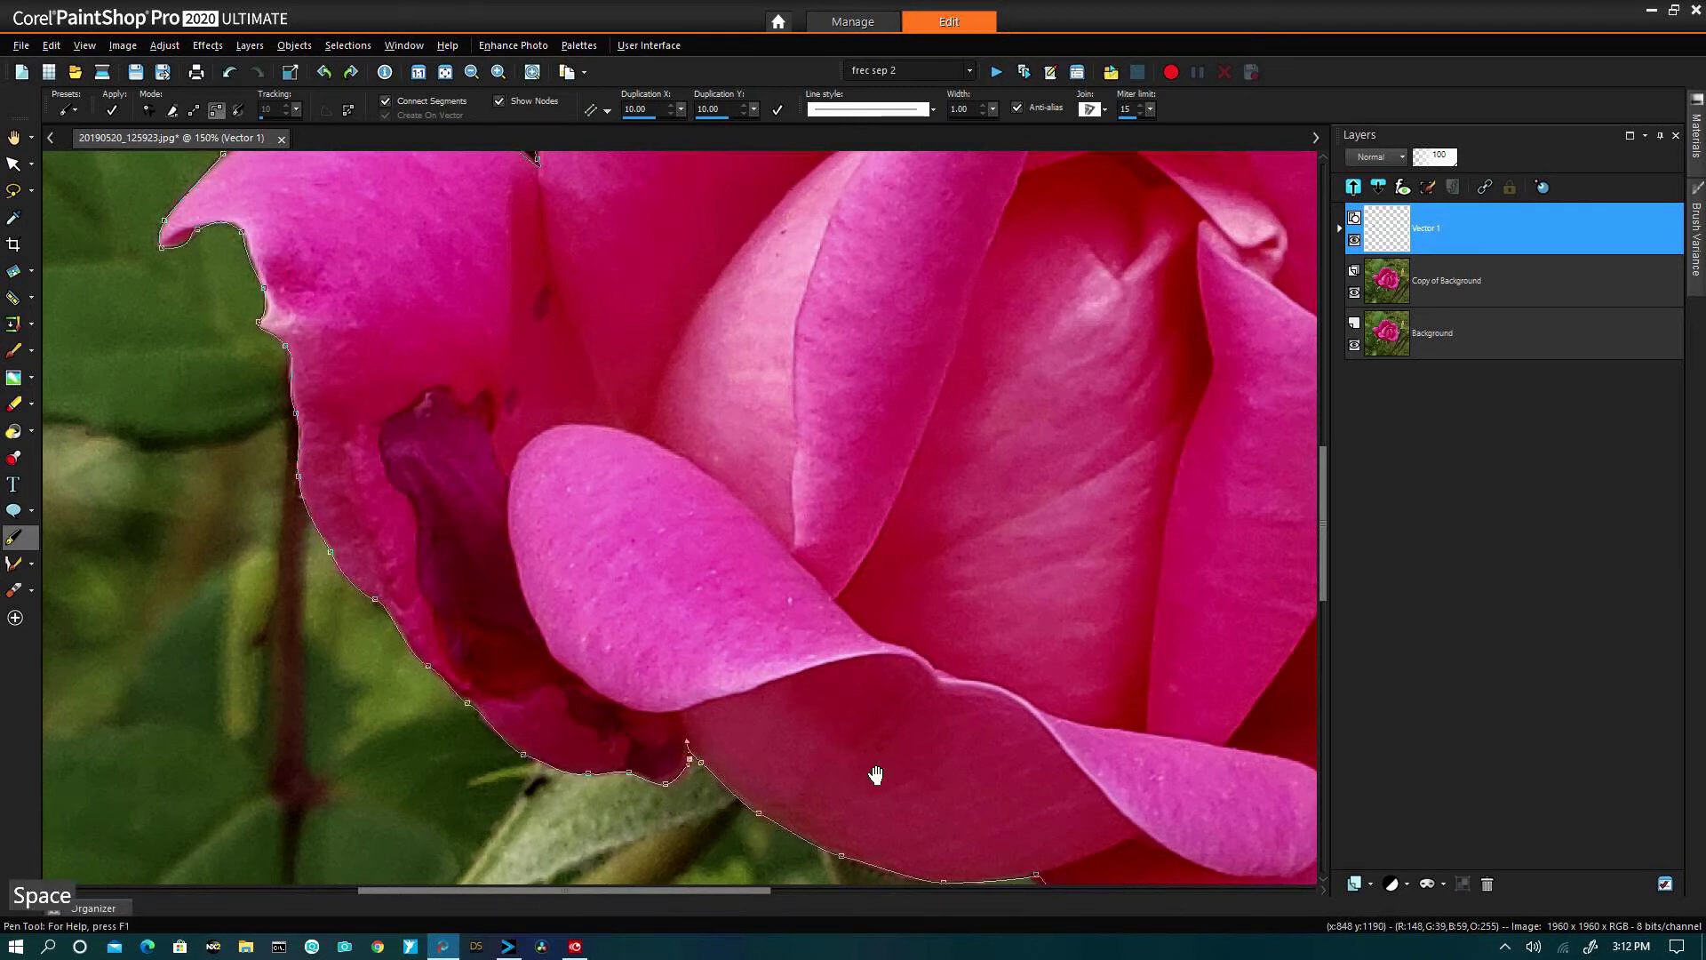
Refine the outline beneath the rose, fitting the nodes at the bottom petals' junction and the lowest part of the curve.
drag(875, 775, 699, 591)
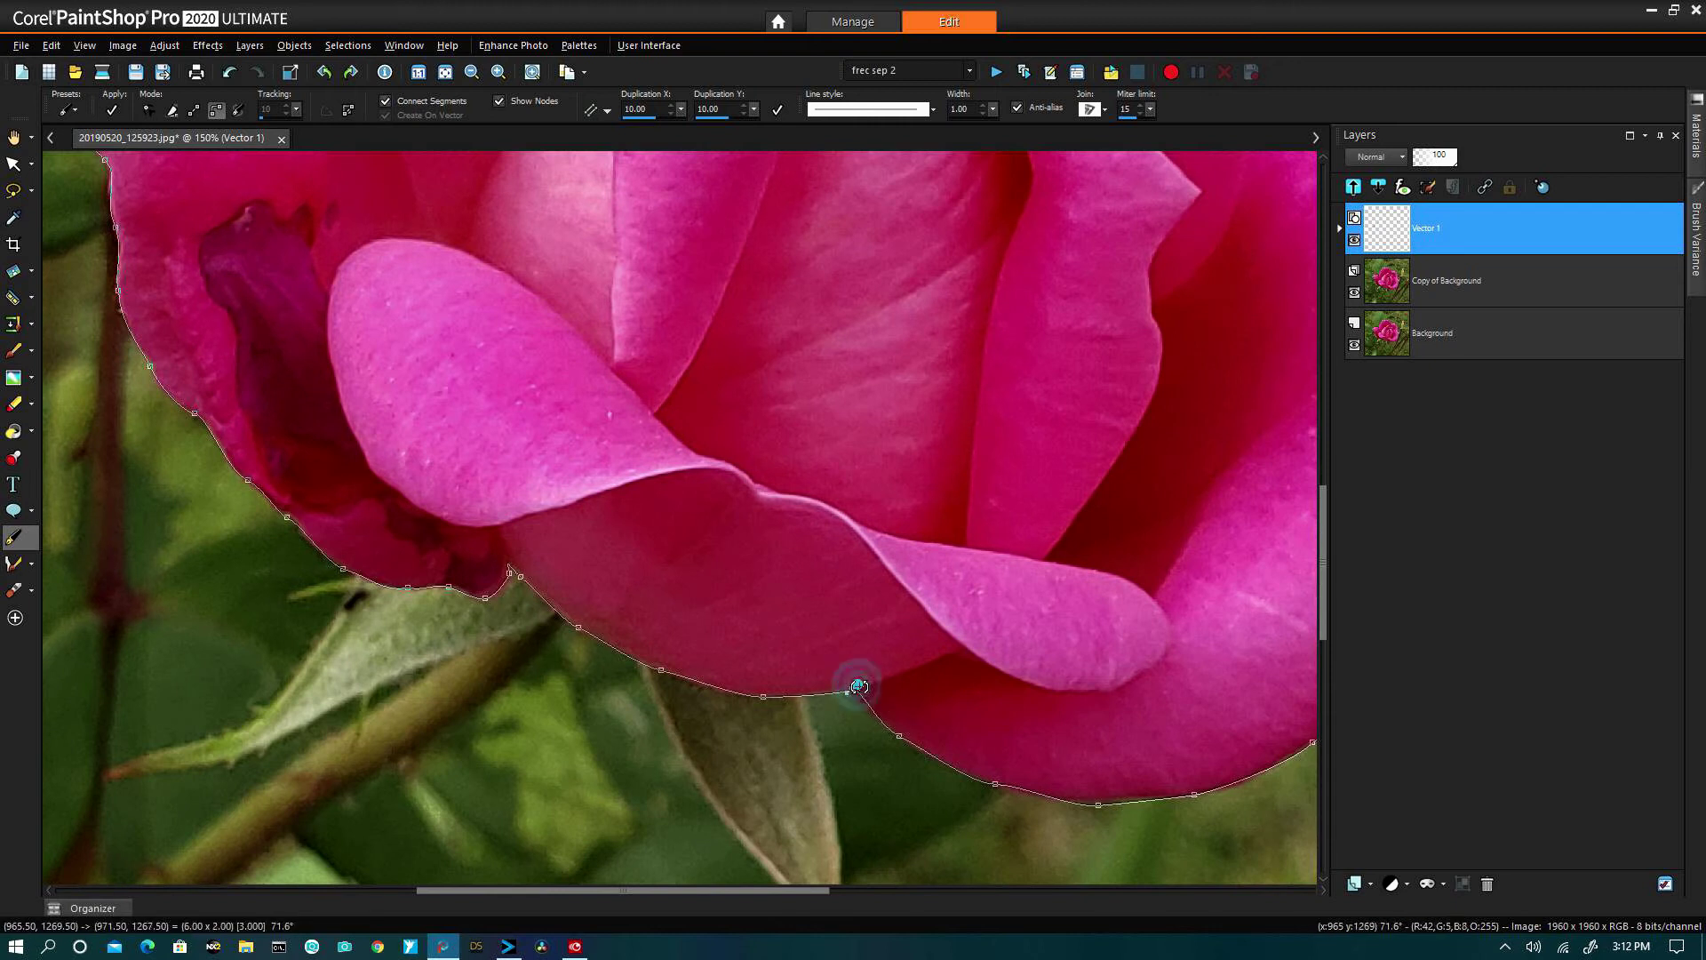
drag(854, 687, 865, 701)
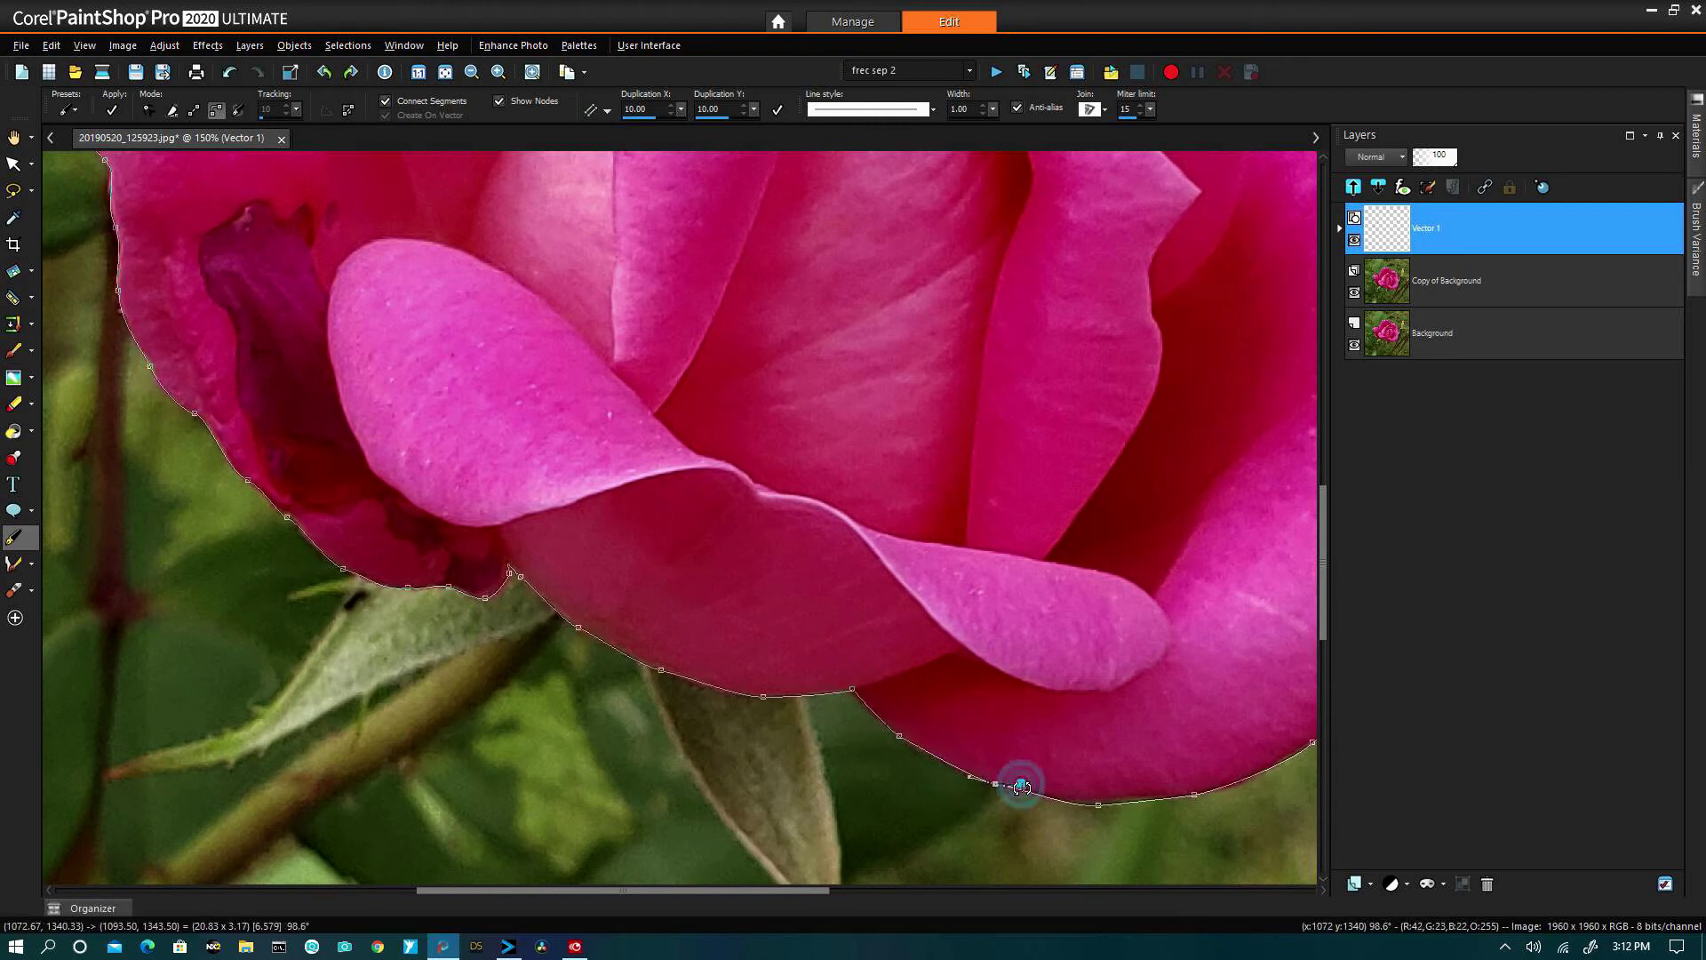
click(1098, 804)
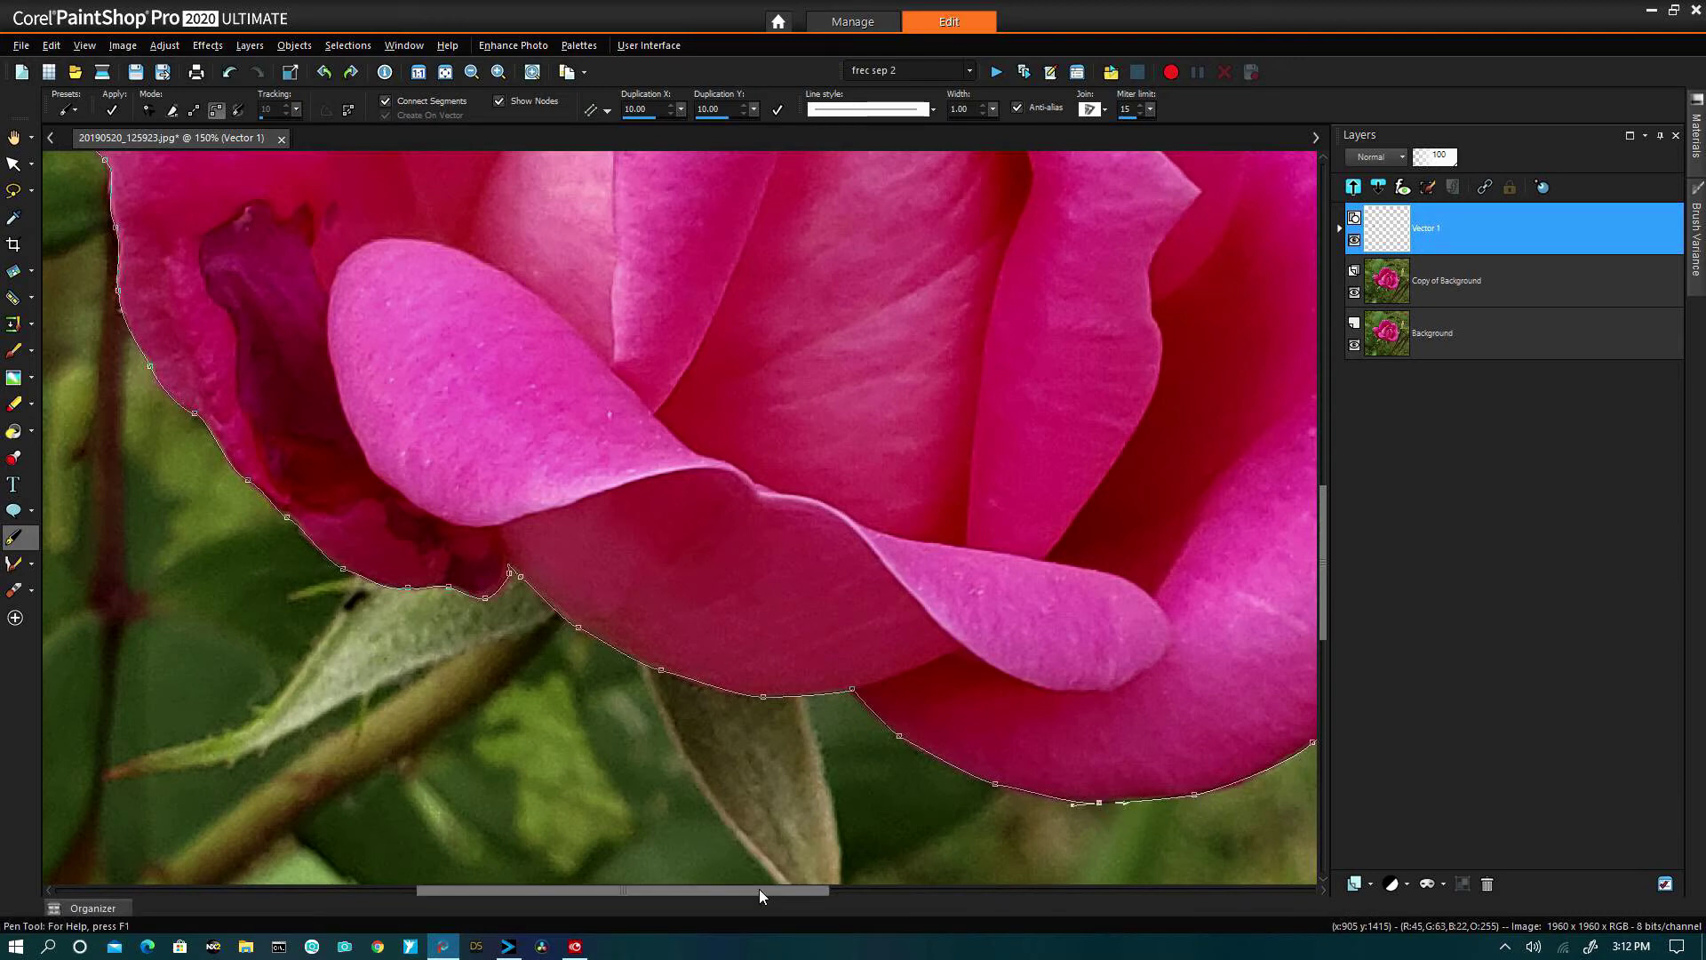
Smooth the path around the lower-right petal's rounded edge by adjusting its nodes and control arms up towards the side notch.
drag(759, 889, 878, 889)
click(826, 794)
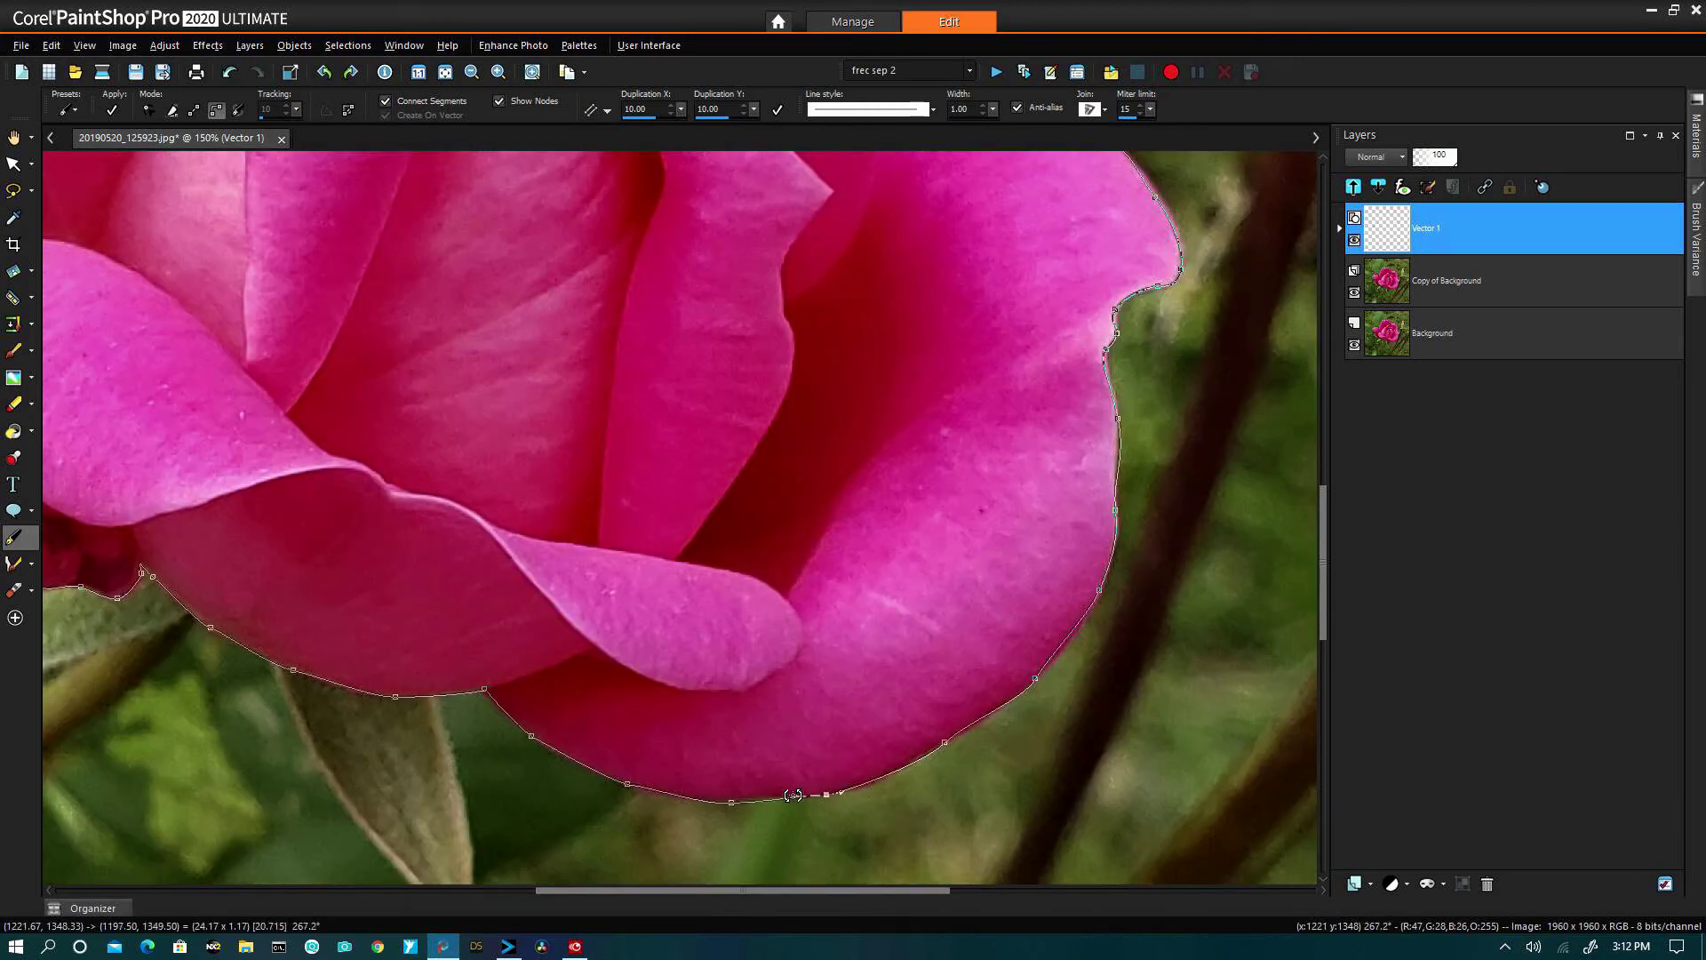
click(945, 745)
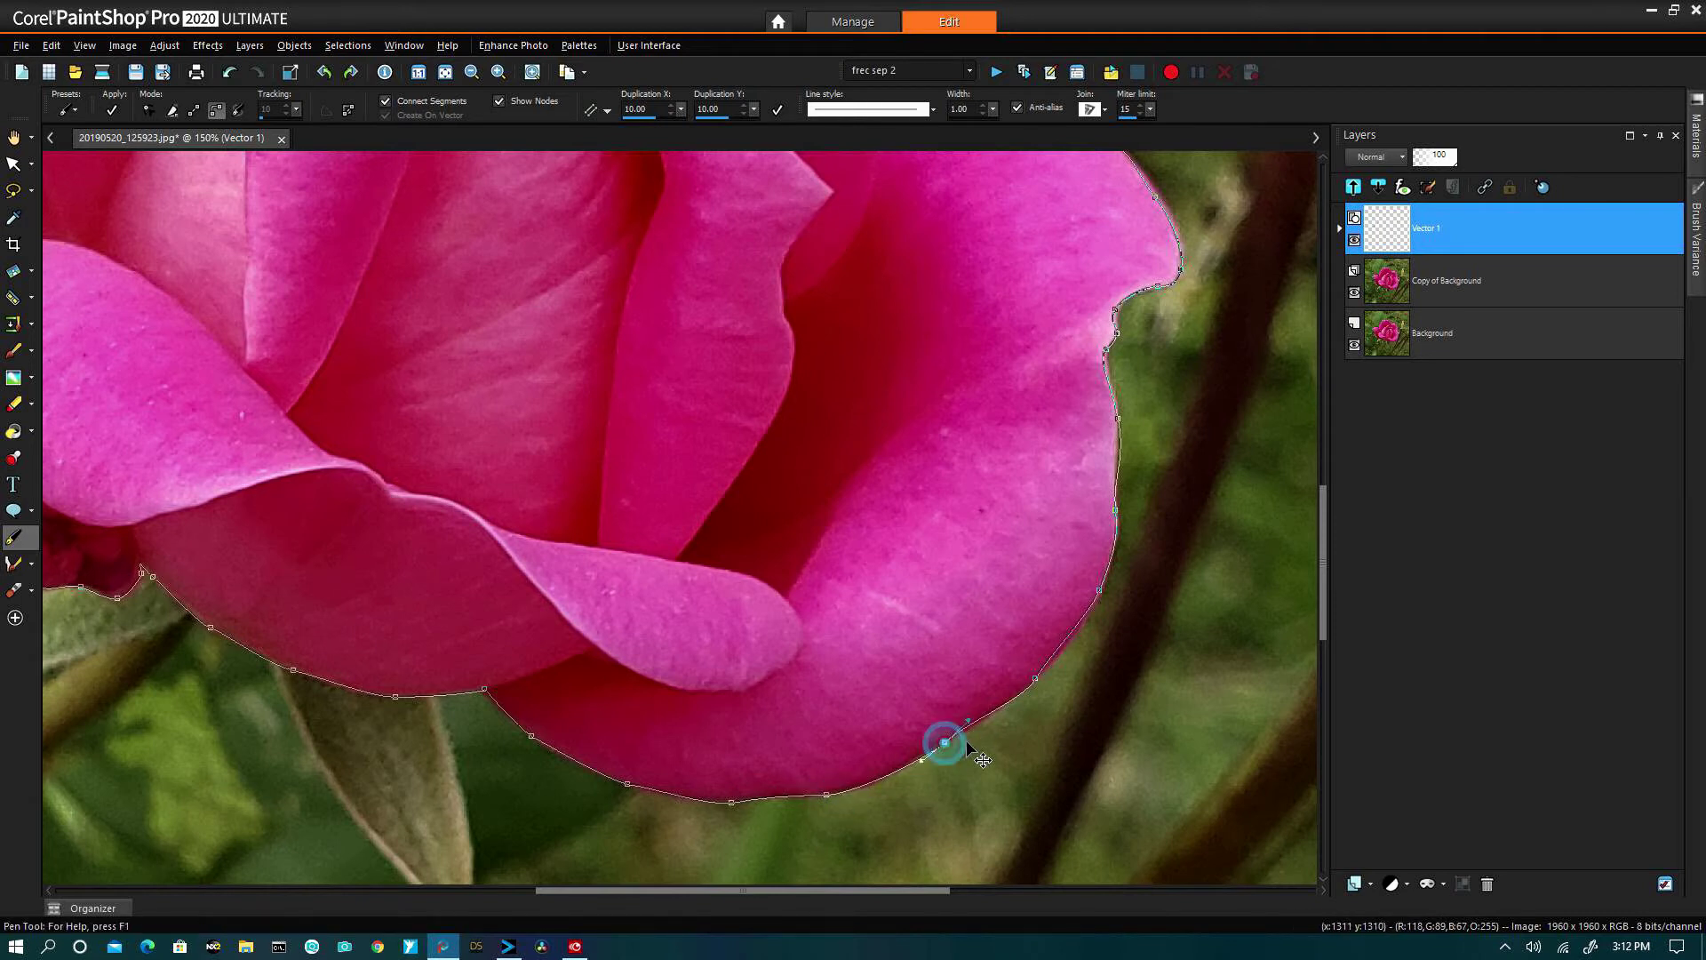
drag(944, 742, 1011, 703)
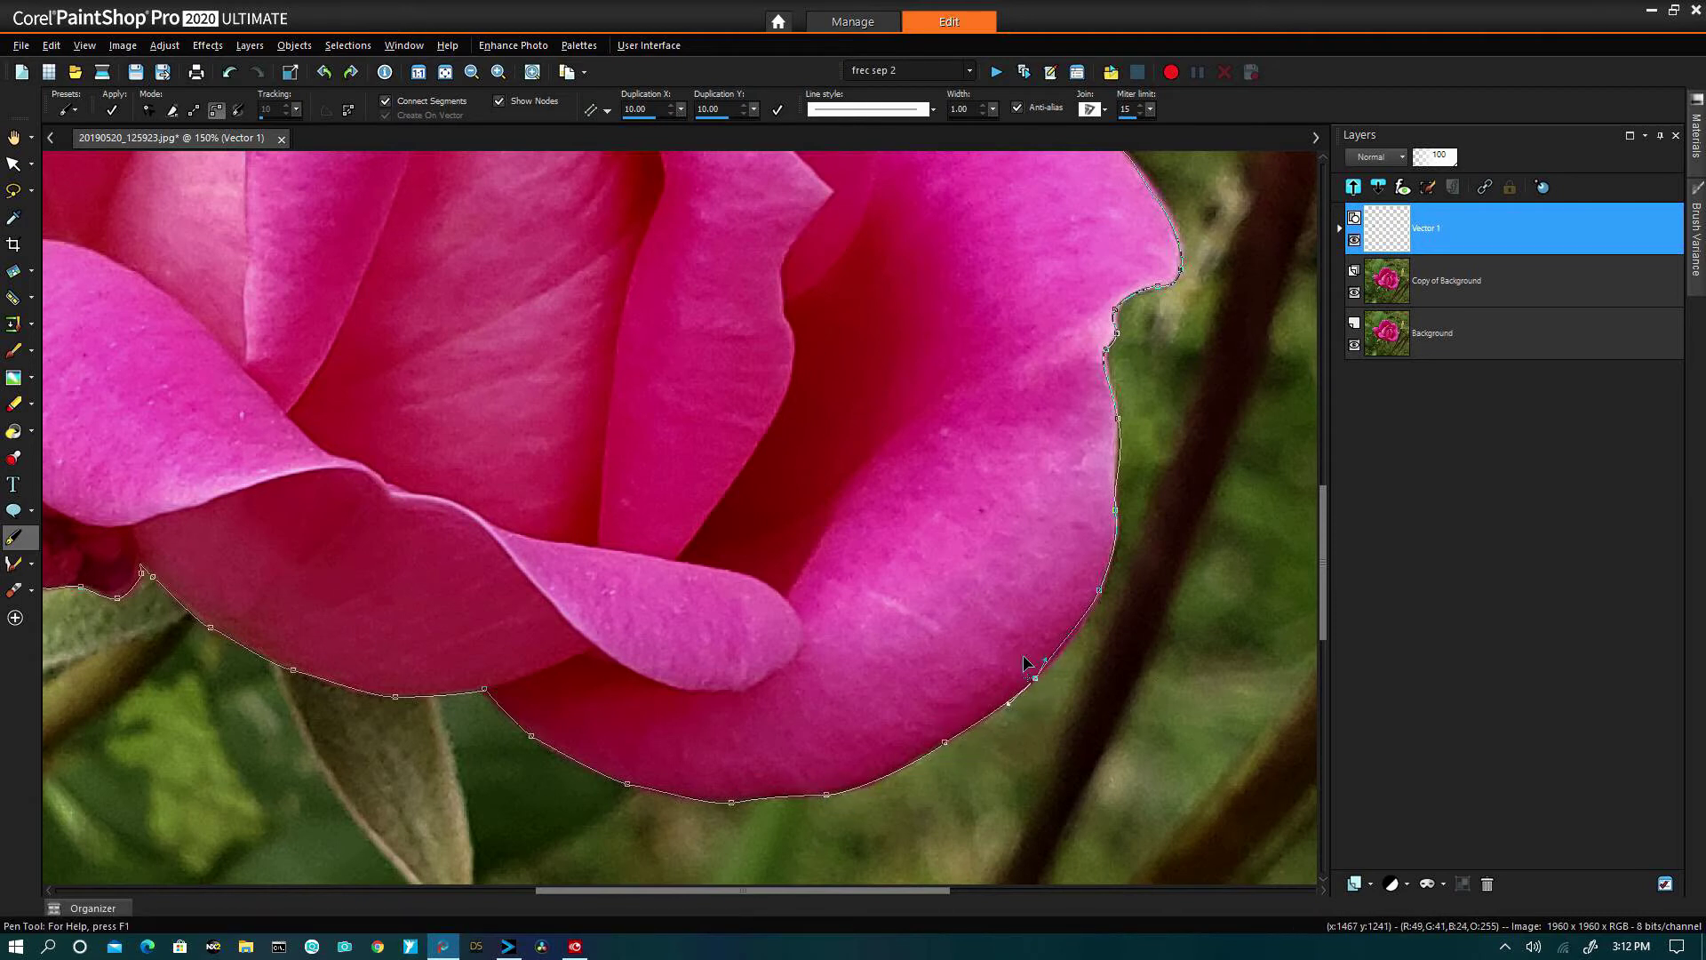
click(1099, 589)
drag(1118, 541, 1107, 472)
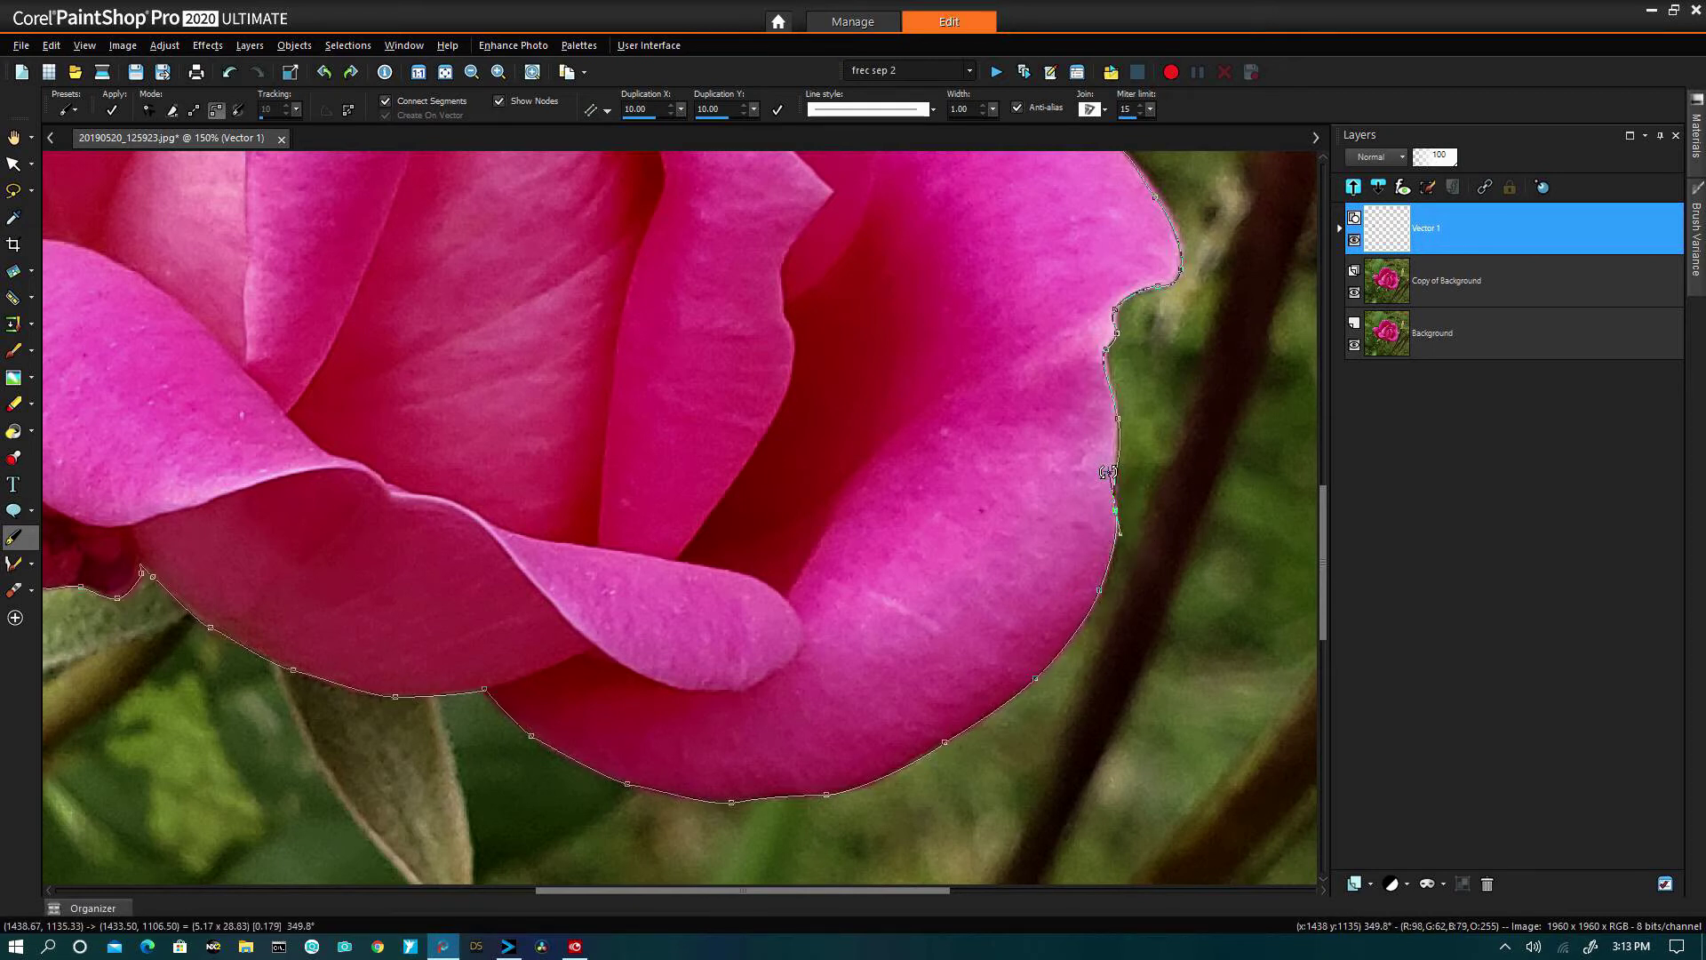
click(1118, 418)
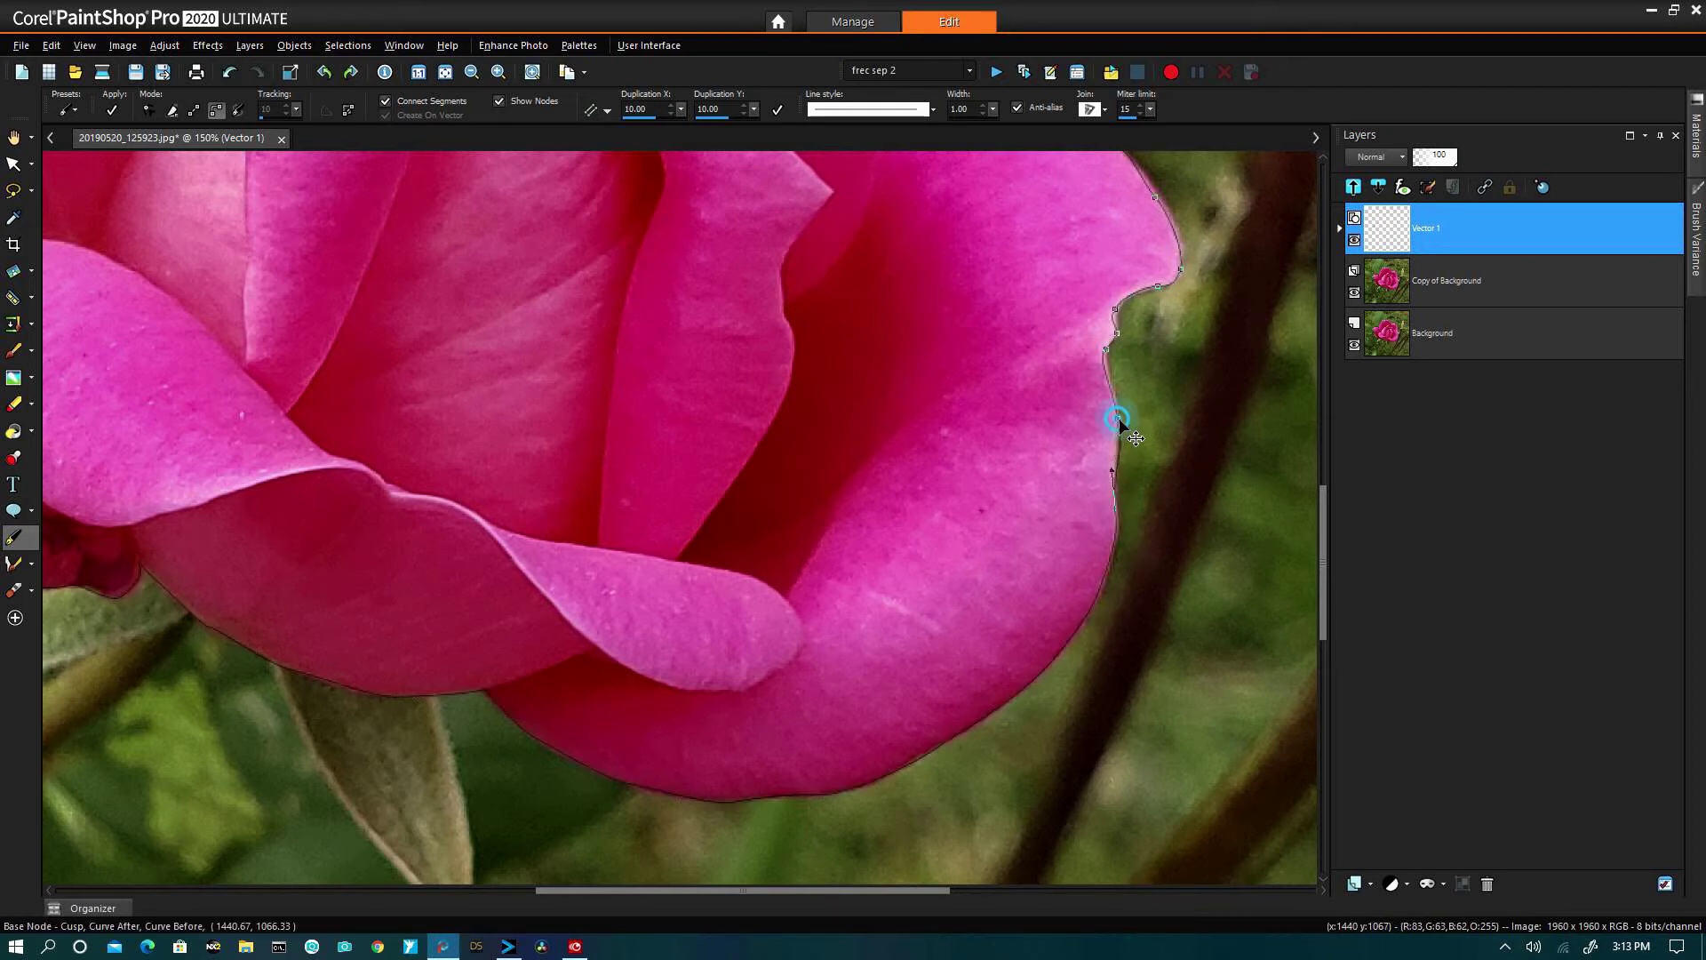
Fit the path's start point and neighbouring nodes to the small notch in the right petal's edge.
click(1106, 351)
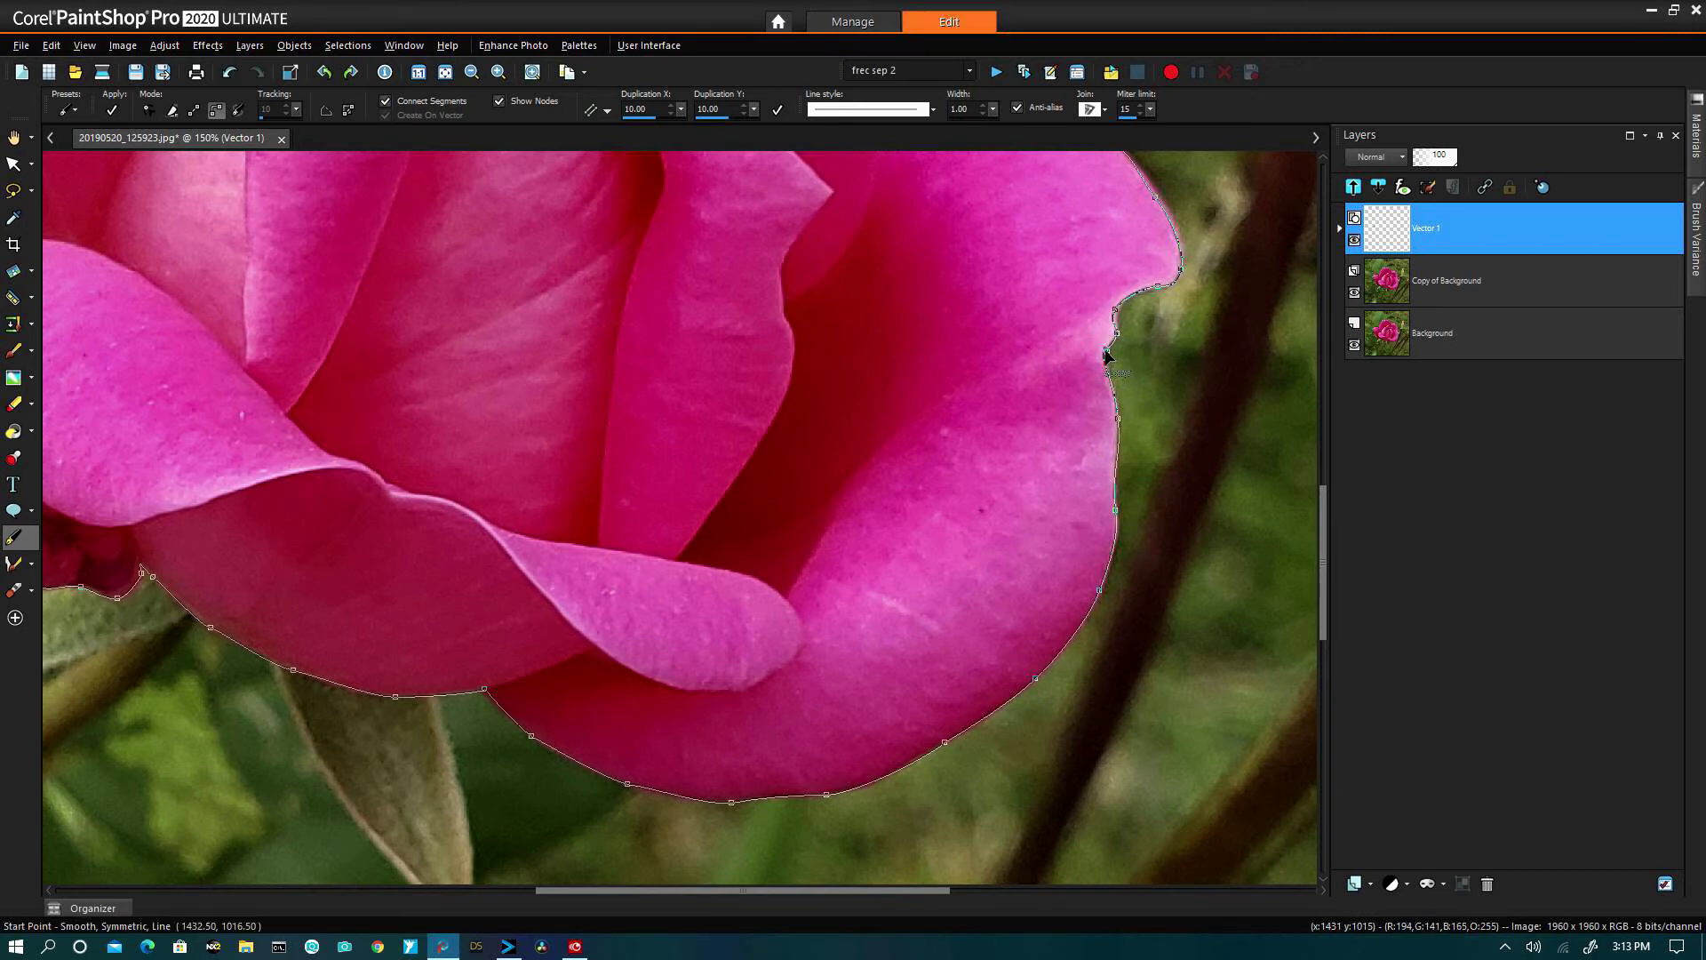
scroll(1107, 355, up, 2)
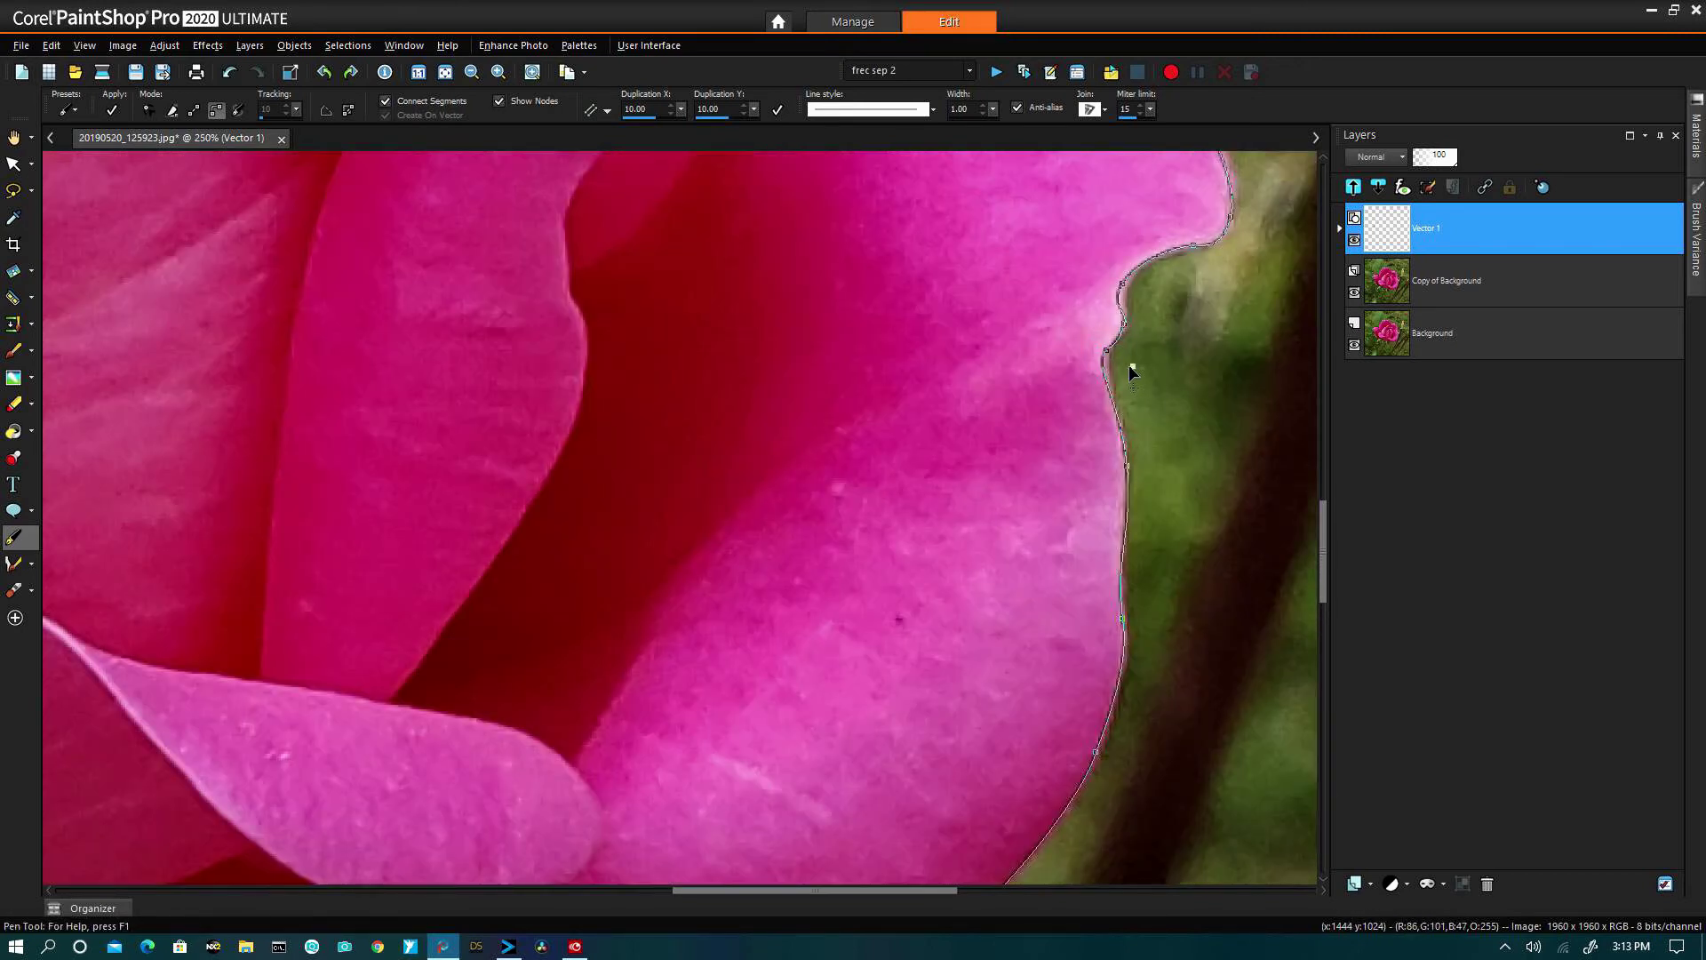
right_click(1131, 366)
click(1093, 384)
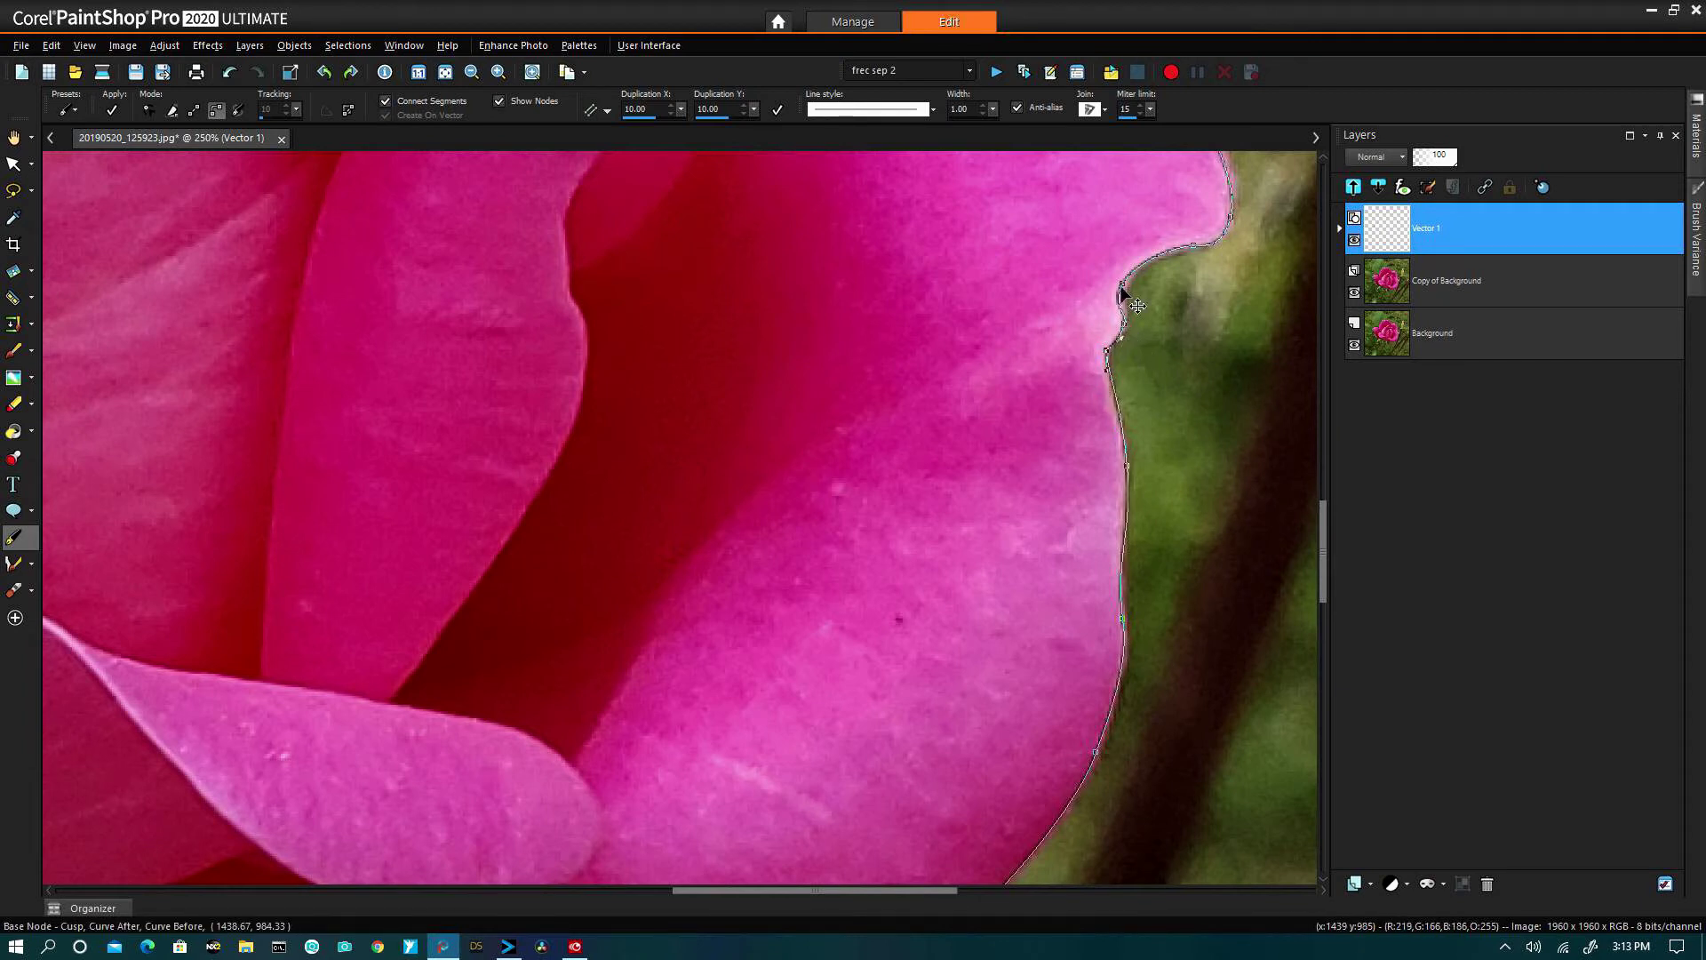
drag(1122, 286, 1140, 253)
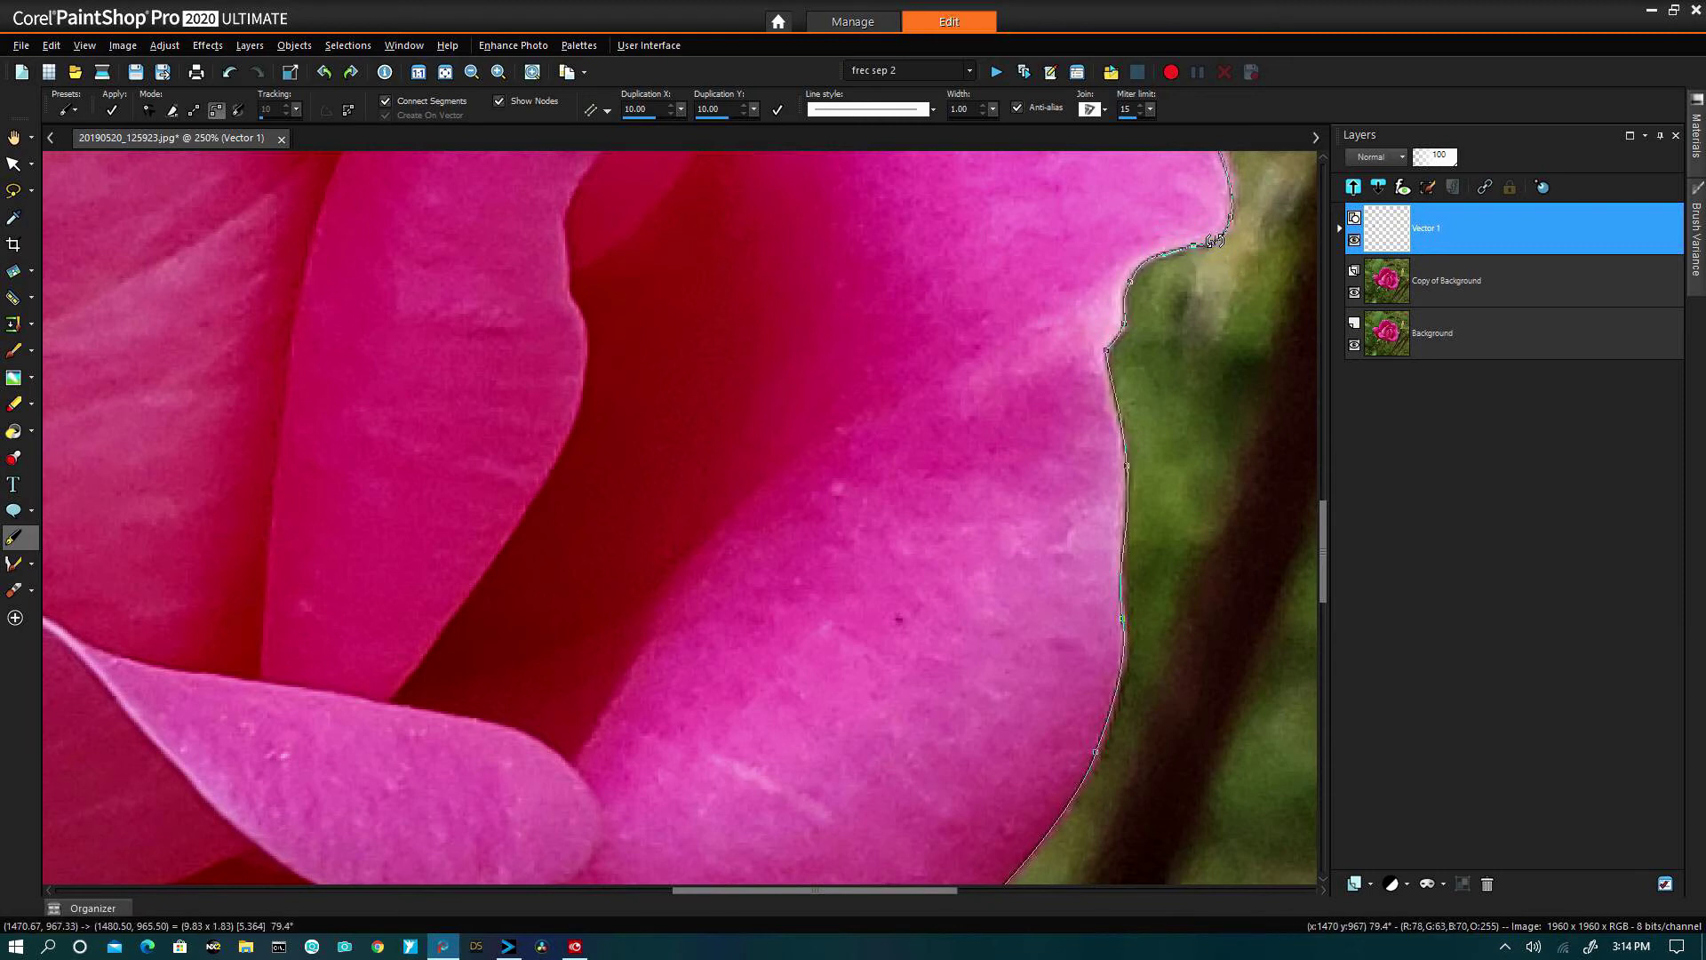
key(alt+space)
click(1382, 488)
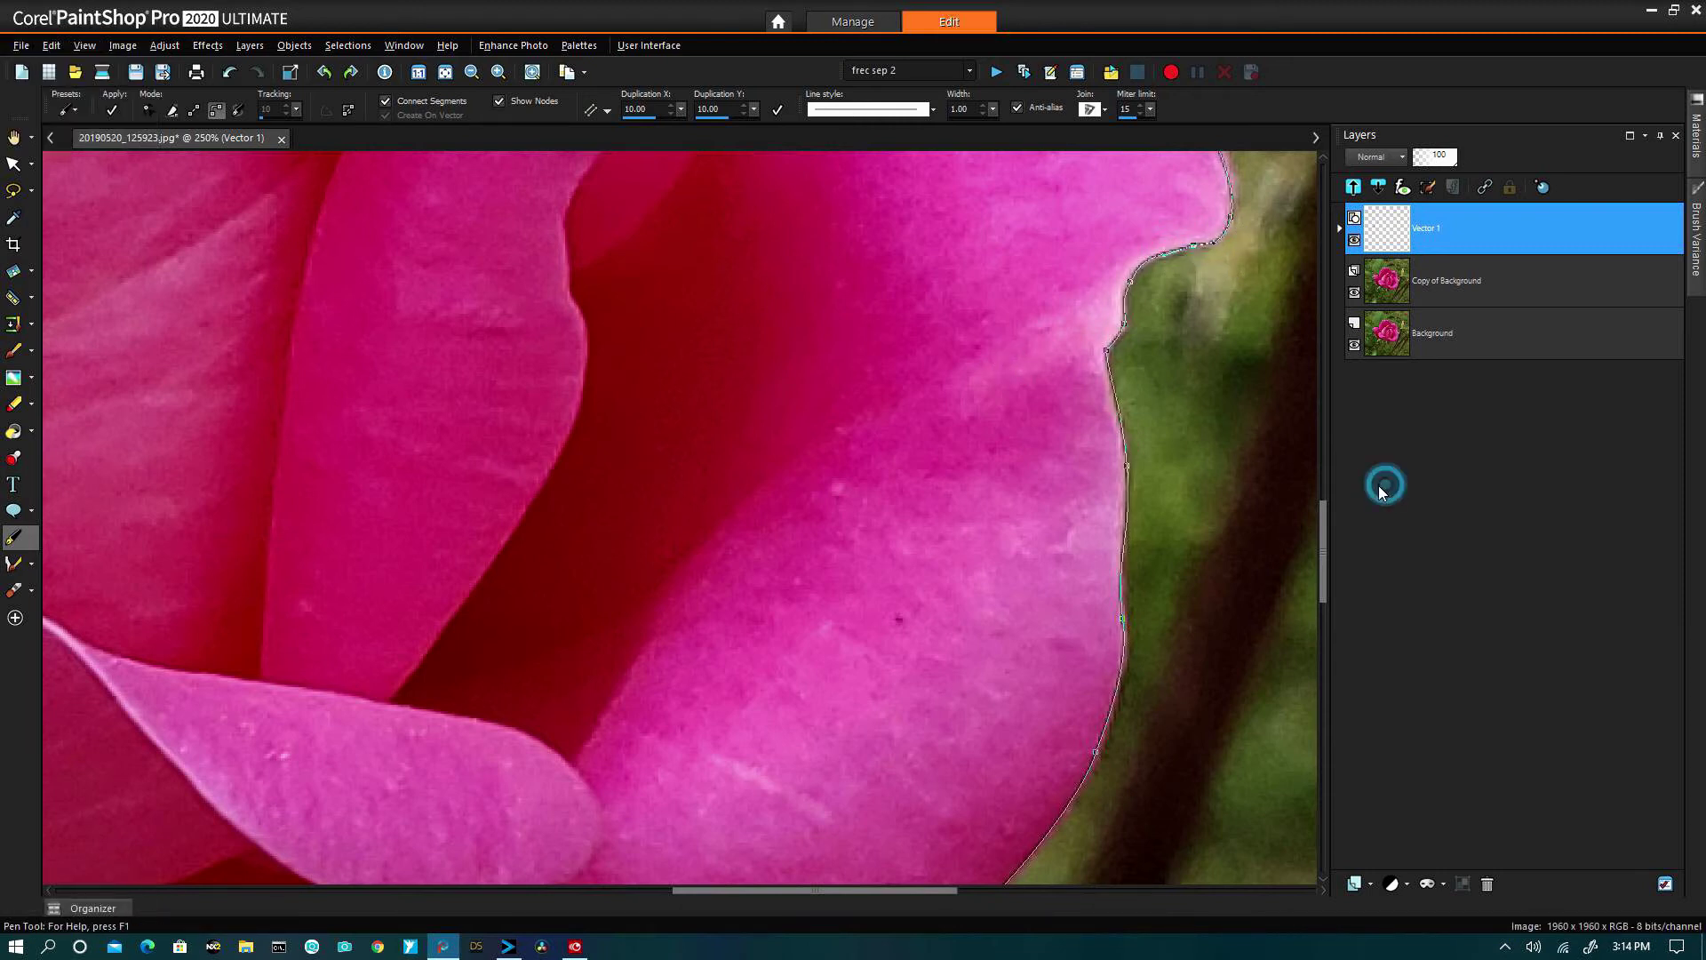
Reshape the outline around the right petal's rounded bulge just above the notch.
key(space)
drag(1192, 349, 1191, 413)
drag(1010, 297, 1022, 410)
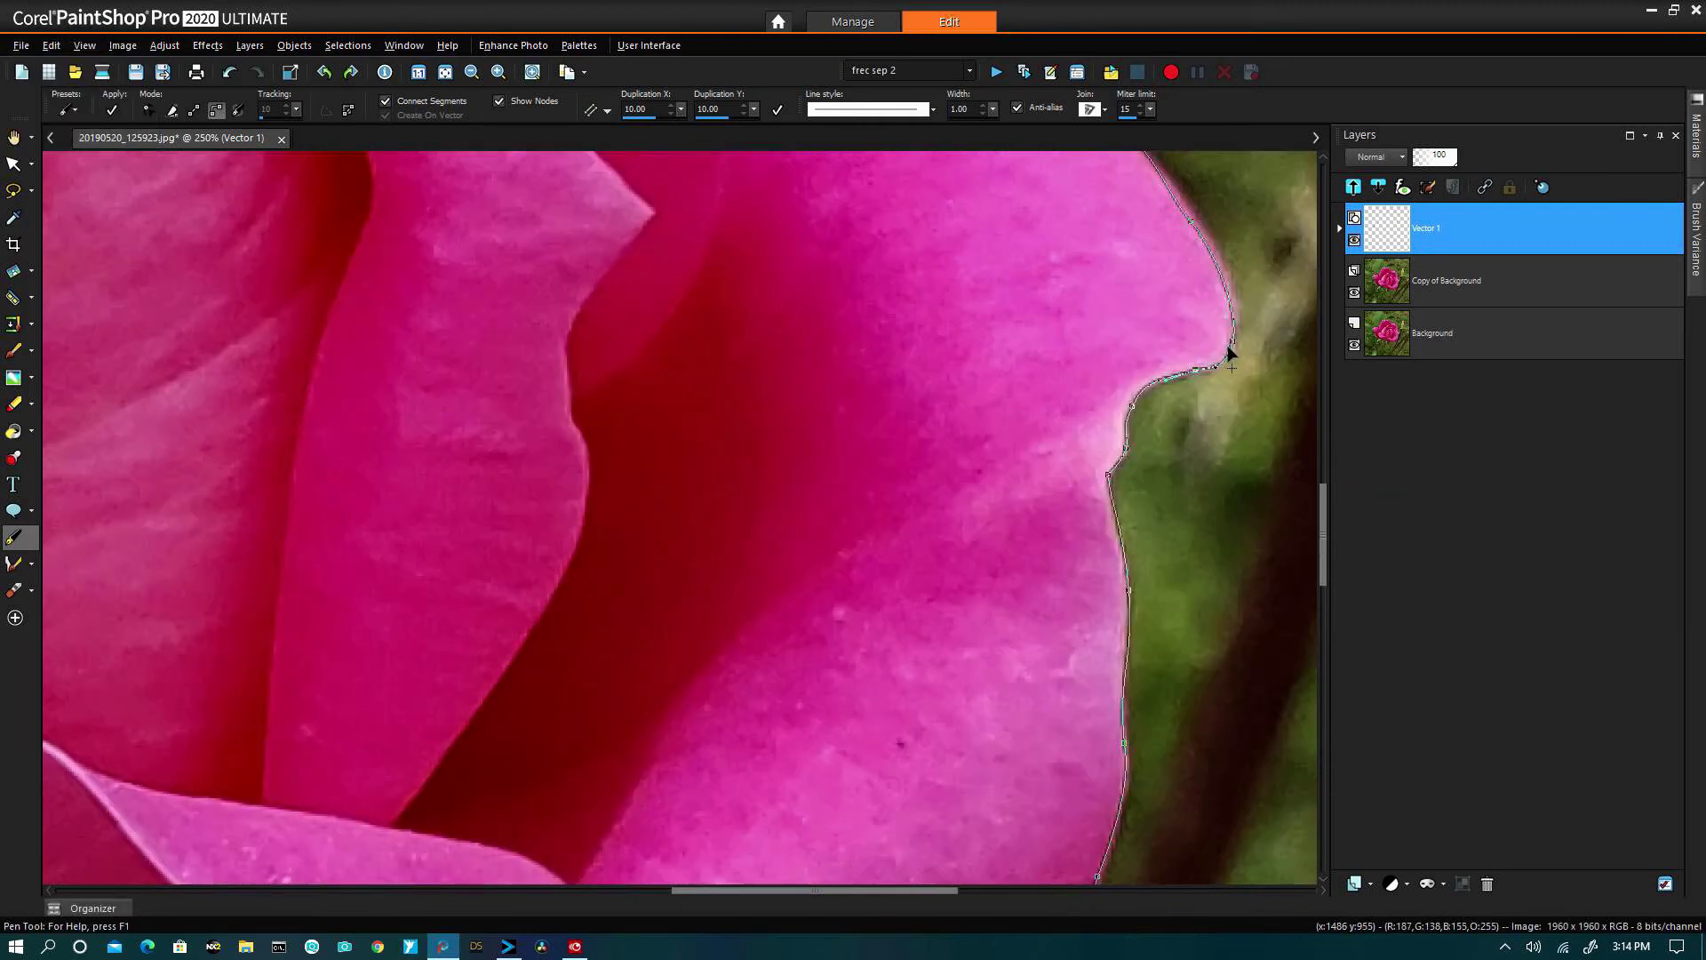
drag(1230, 352, 1241, 277)
click(1191, 223)
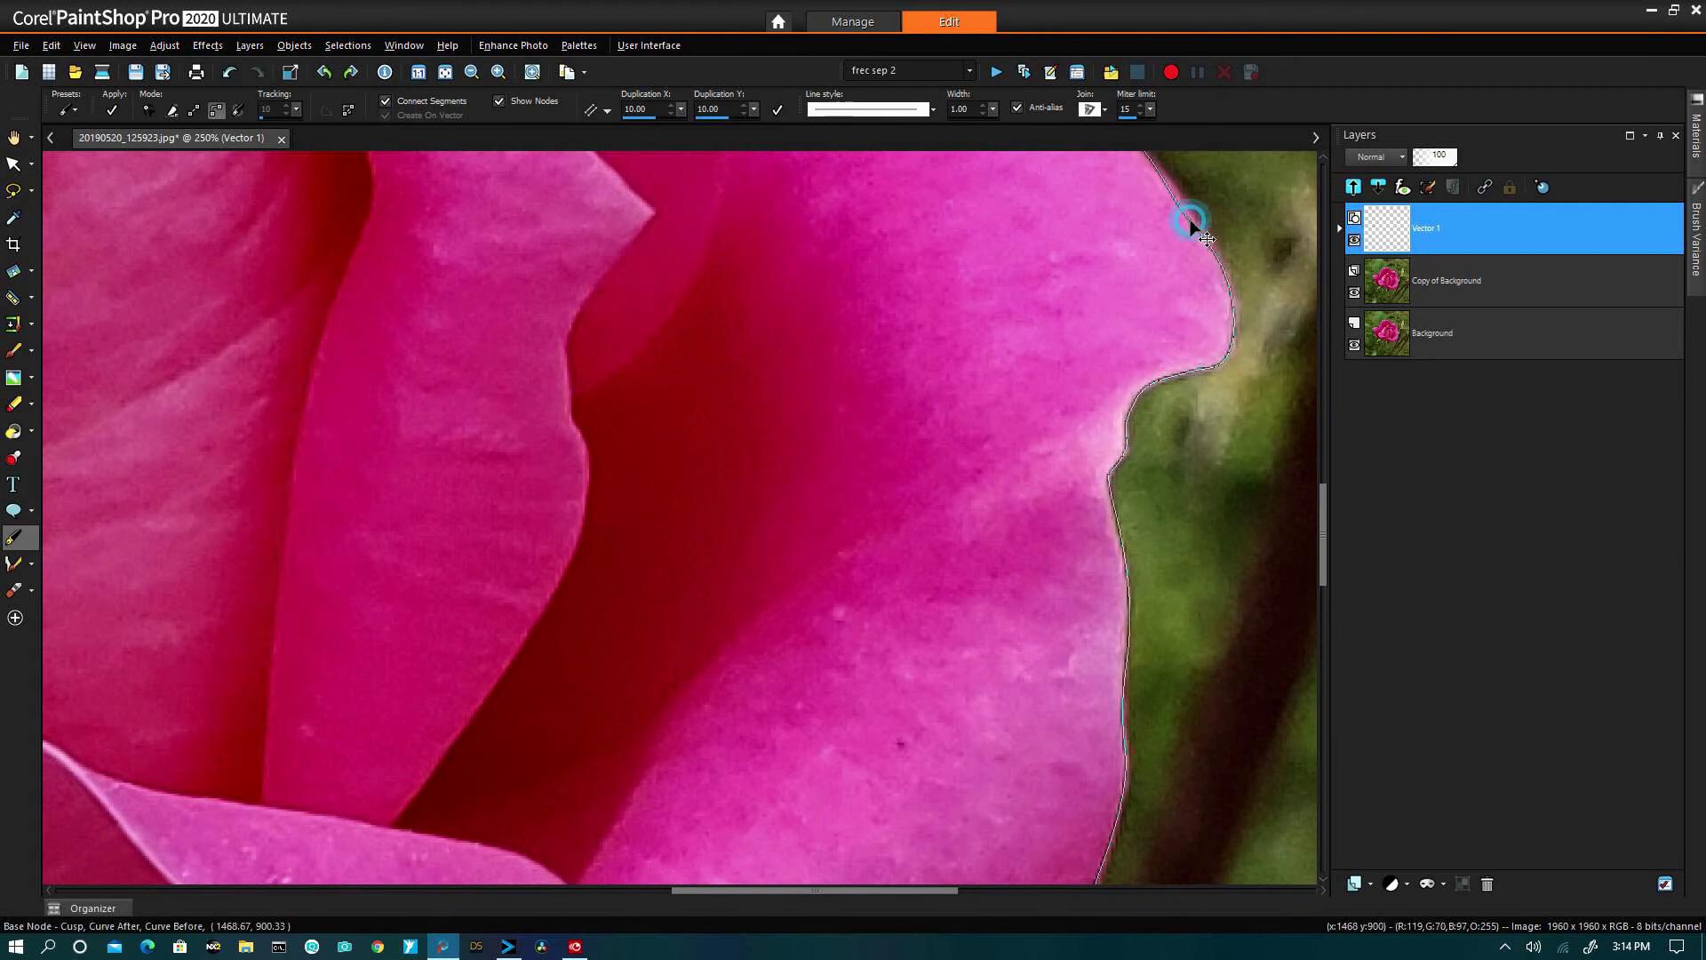
Adjust the nodes and control arms along the upper-right petal's wavy edge so the path follows its bumps.
drag(1322, 533, 1323, 431)
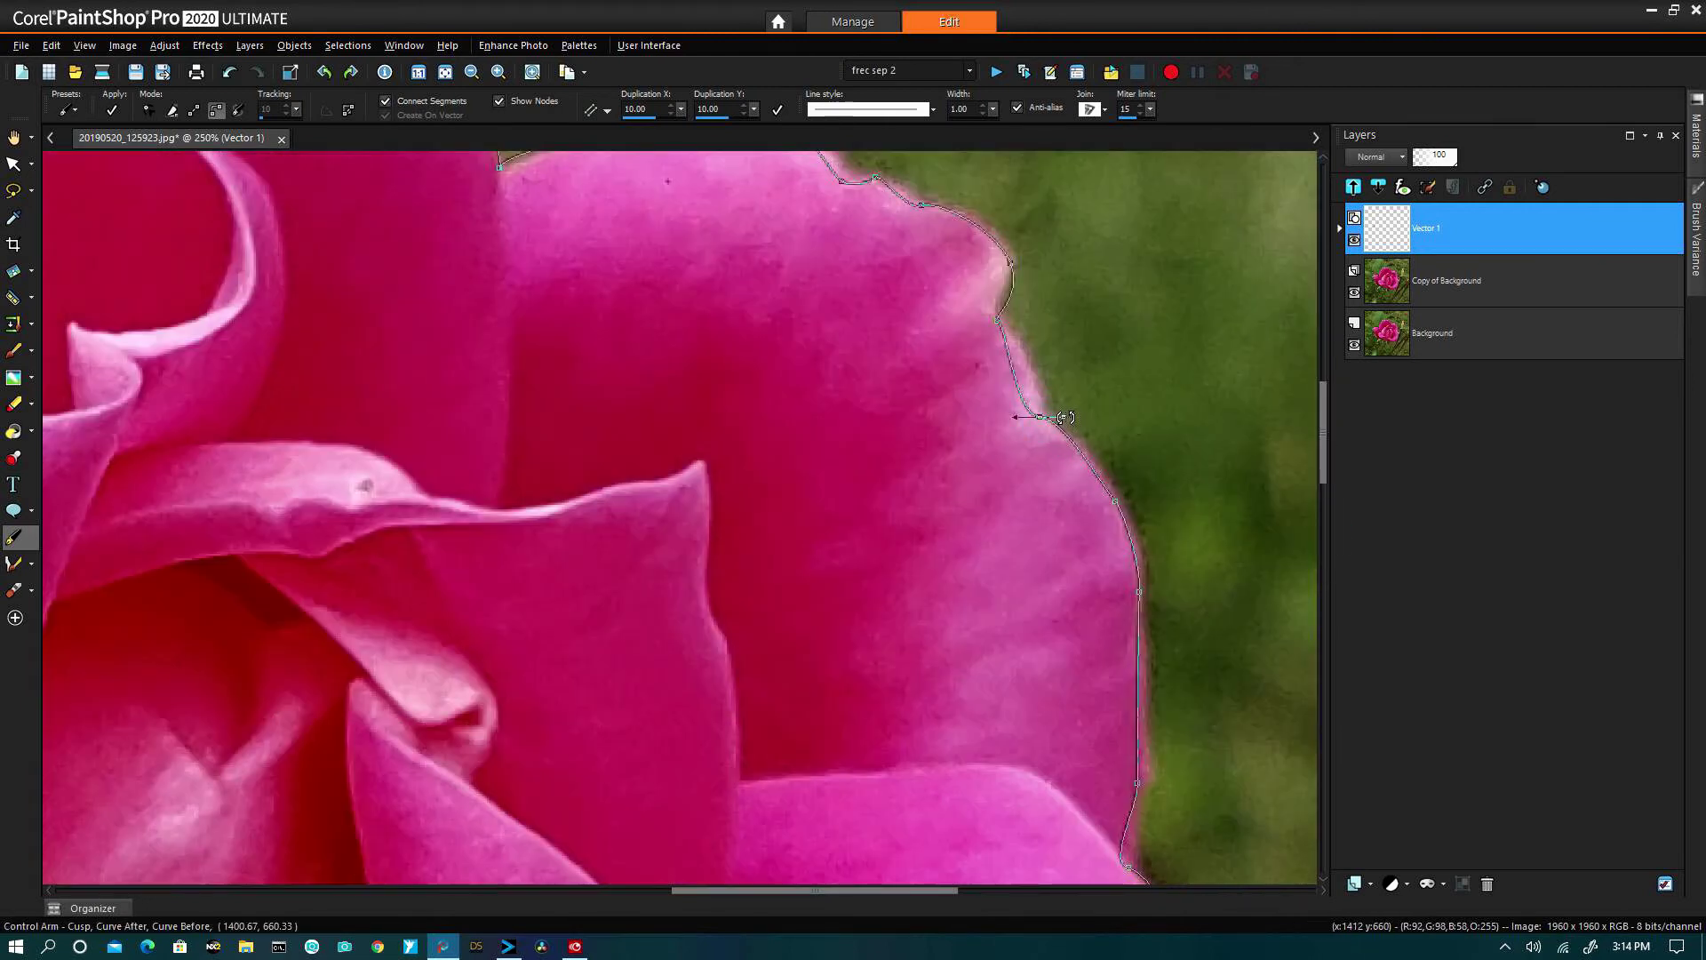
click(1117, 500)
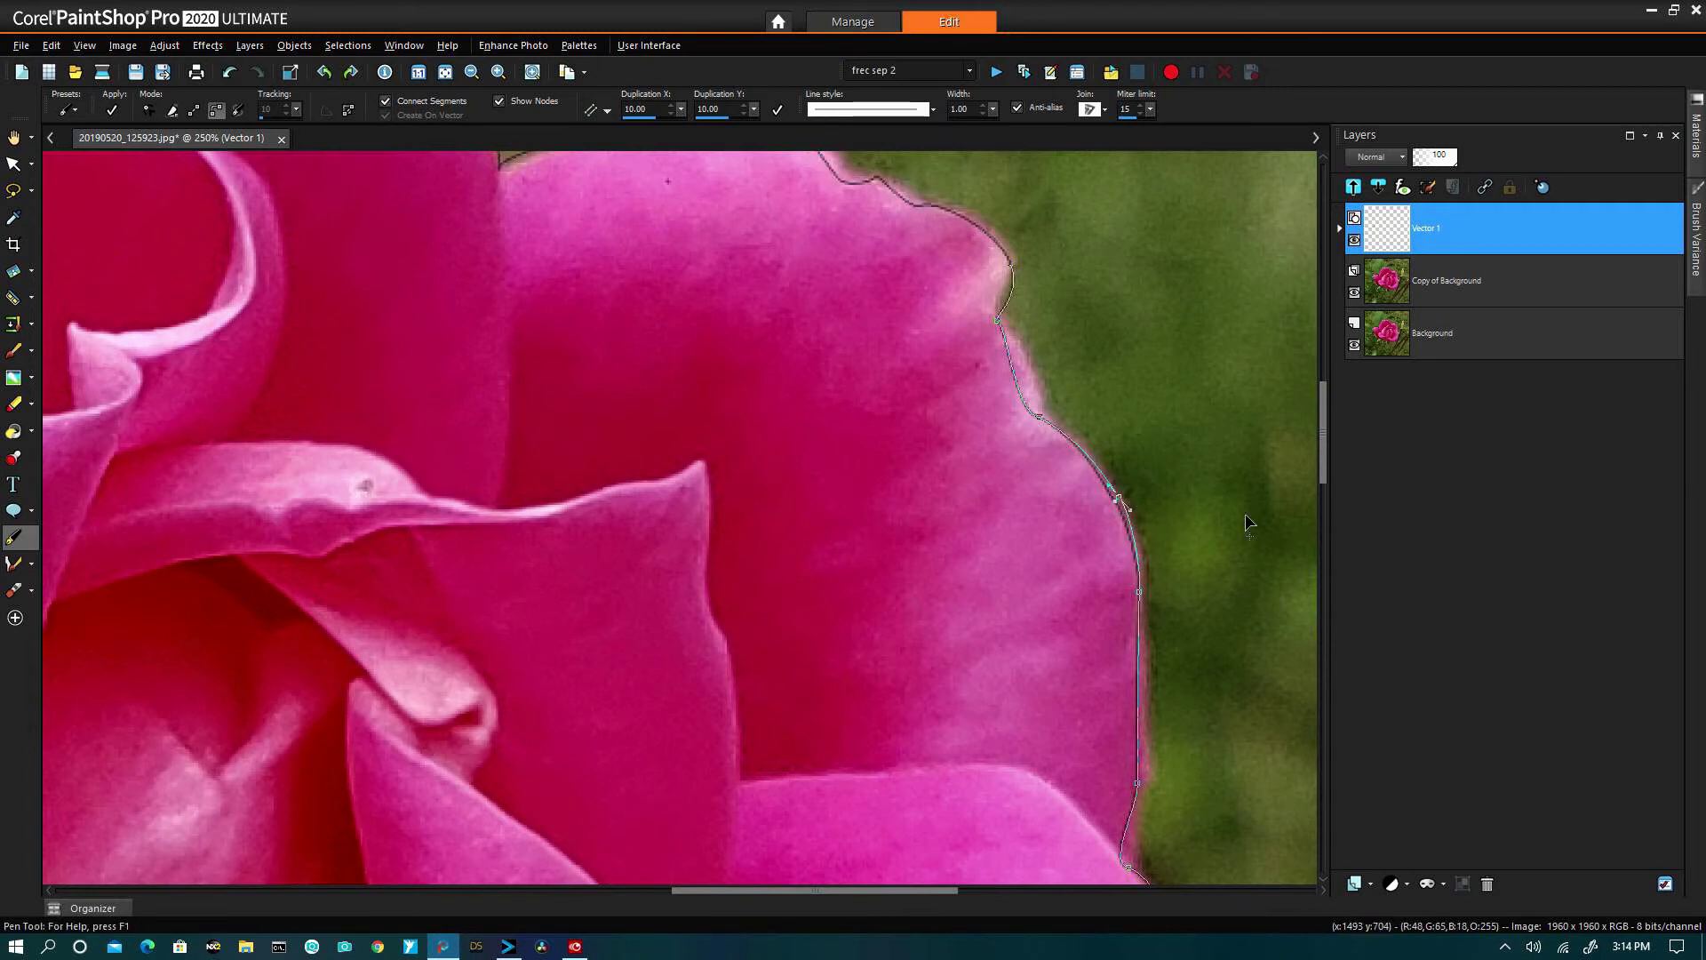
click(1038, 415)
drag(1022, 404, 1054, 392)
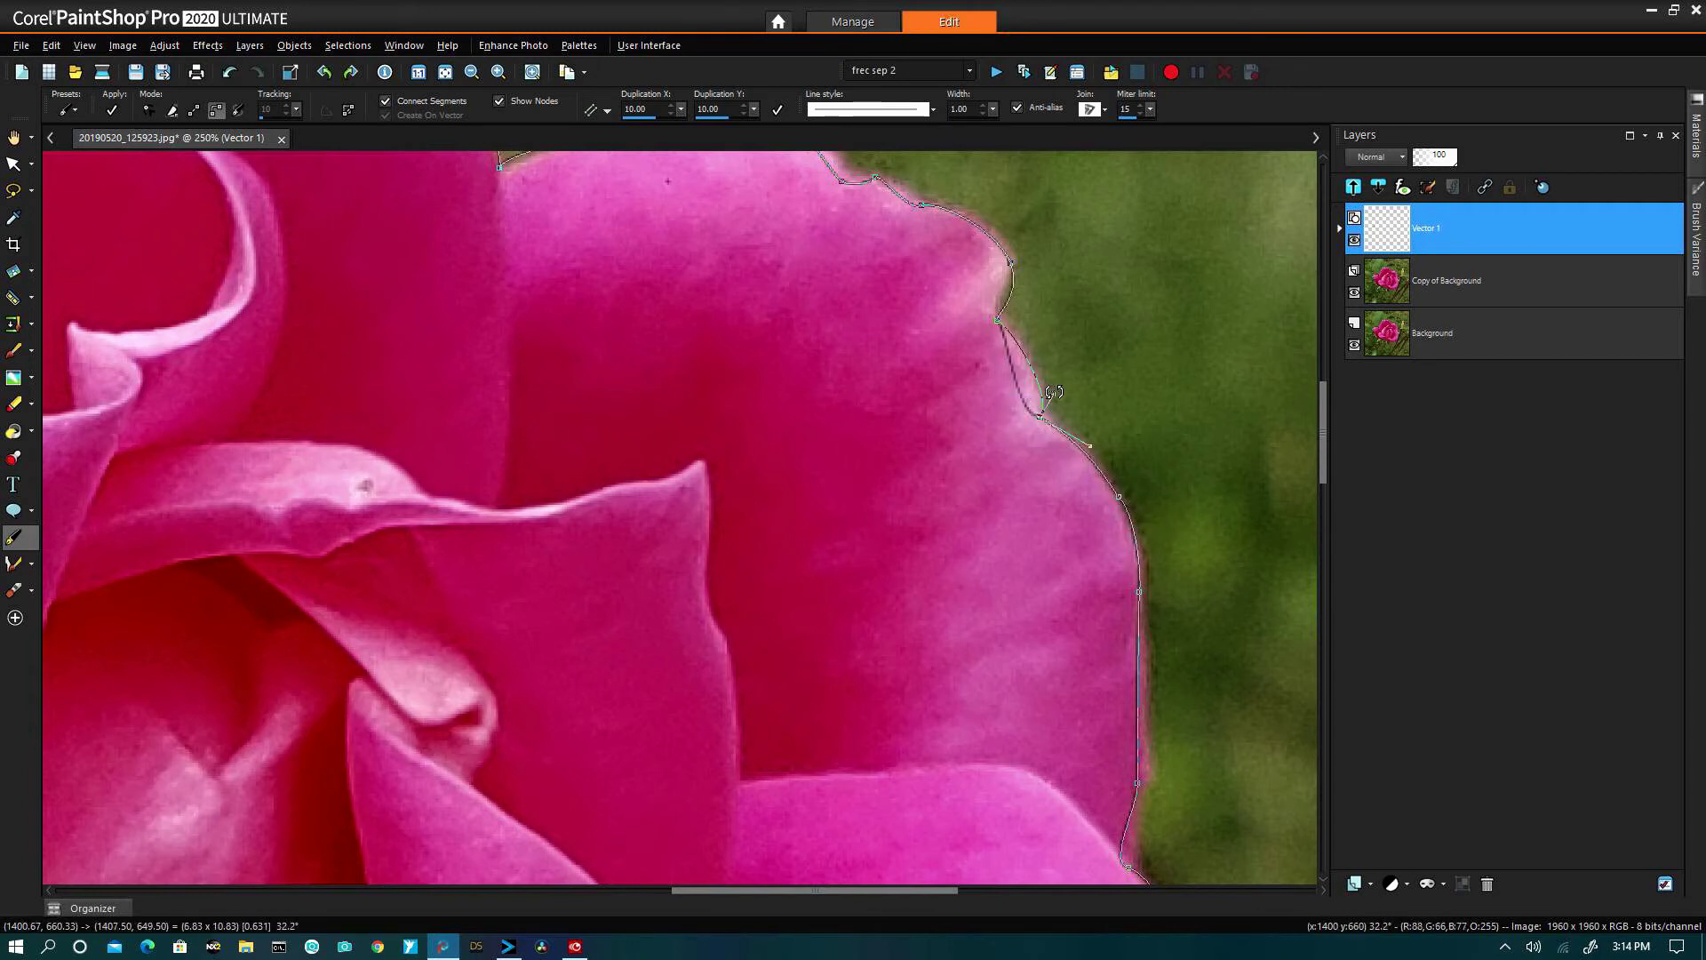
drag(987, 321, 1015, 261)
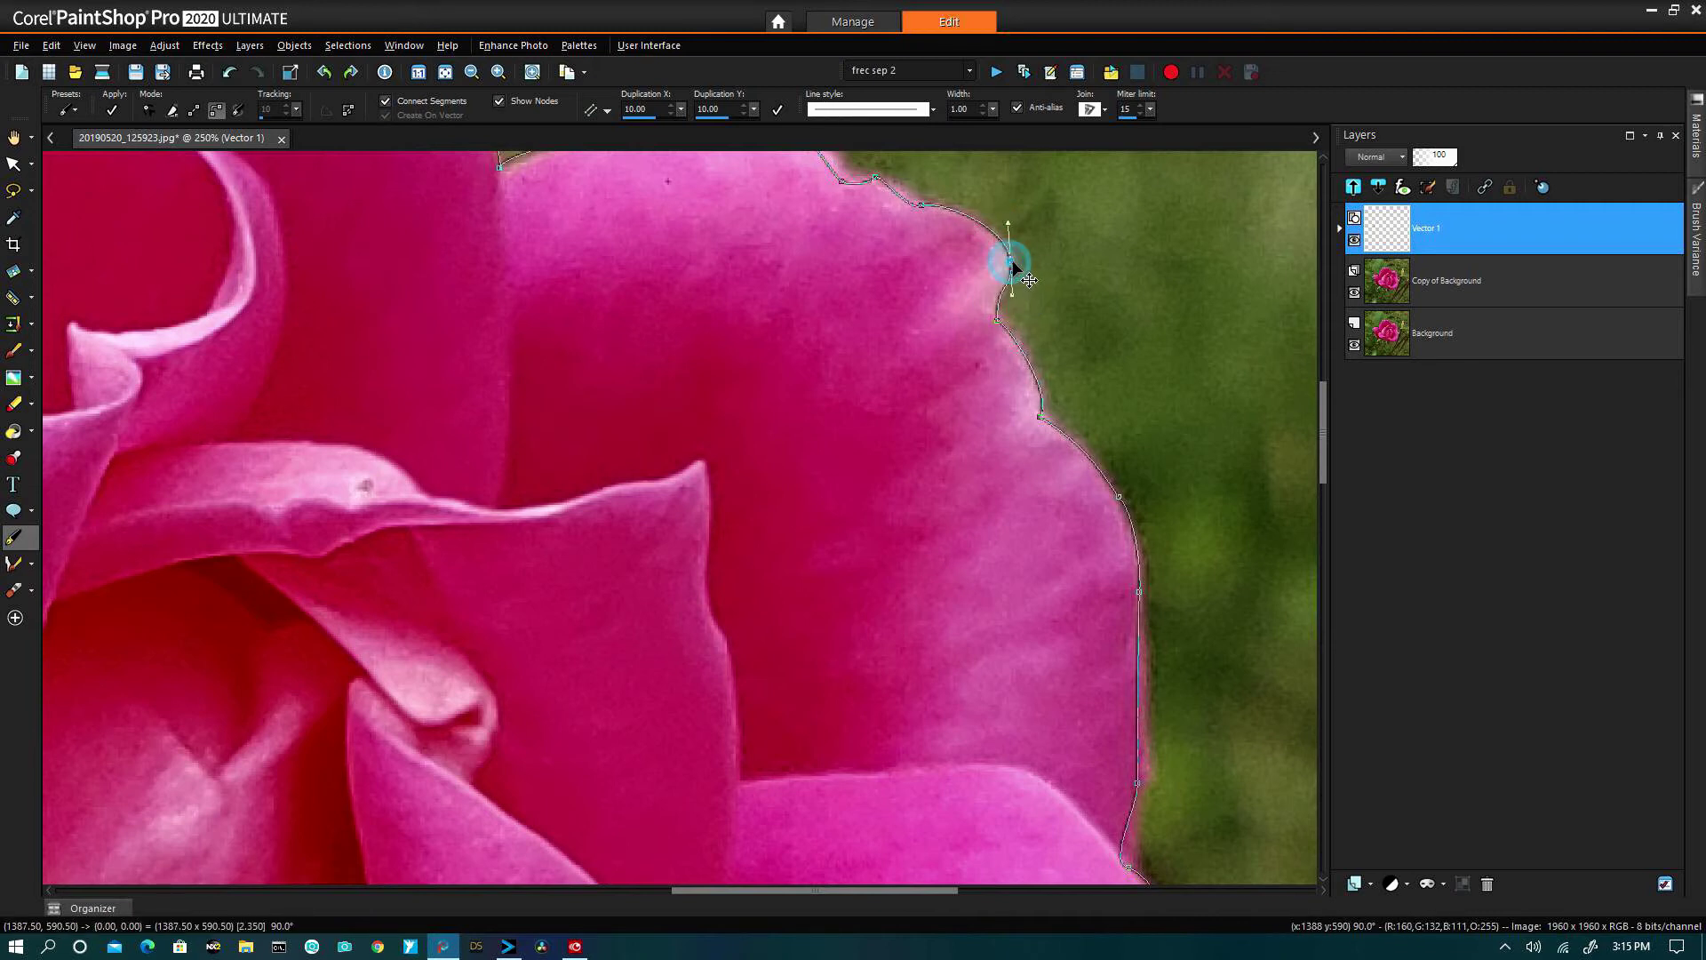
click(923, 205)
drag(948, 210, 937, 200)
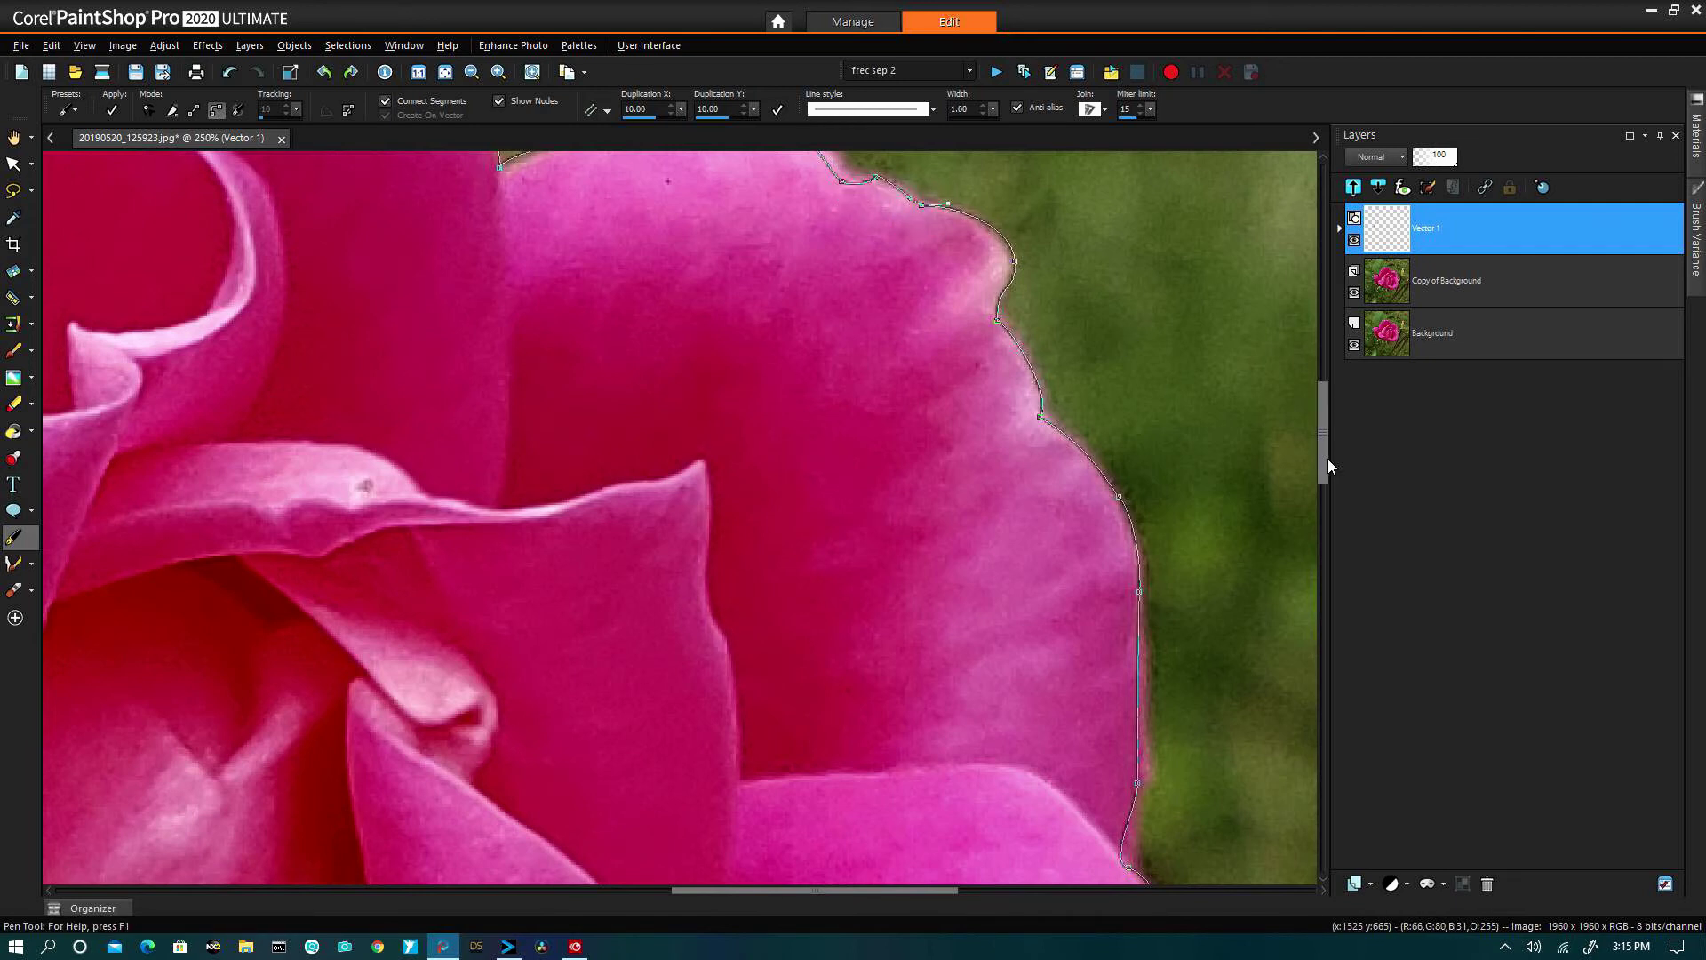
Fit the curve over the upper-right petal's top edge, down to its junction with the tall back petal.
drag(1325, 459, 1325, 392)
drag(856, 683, 701, 569)
click(764, 590)
click(834, 651)
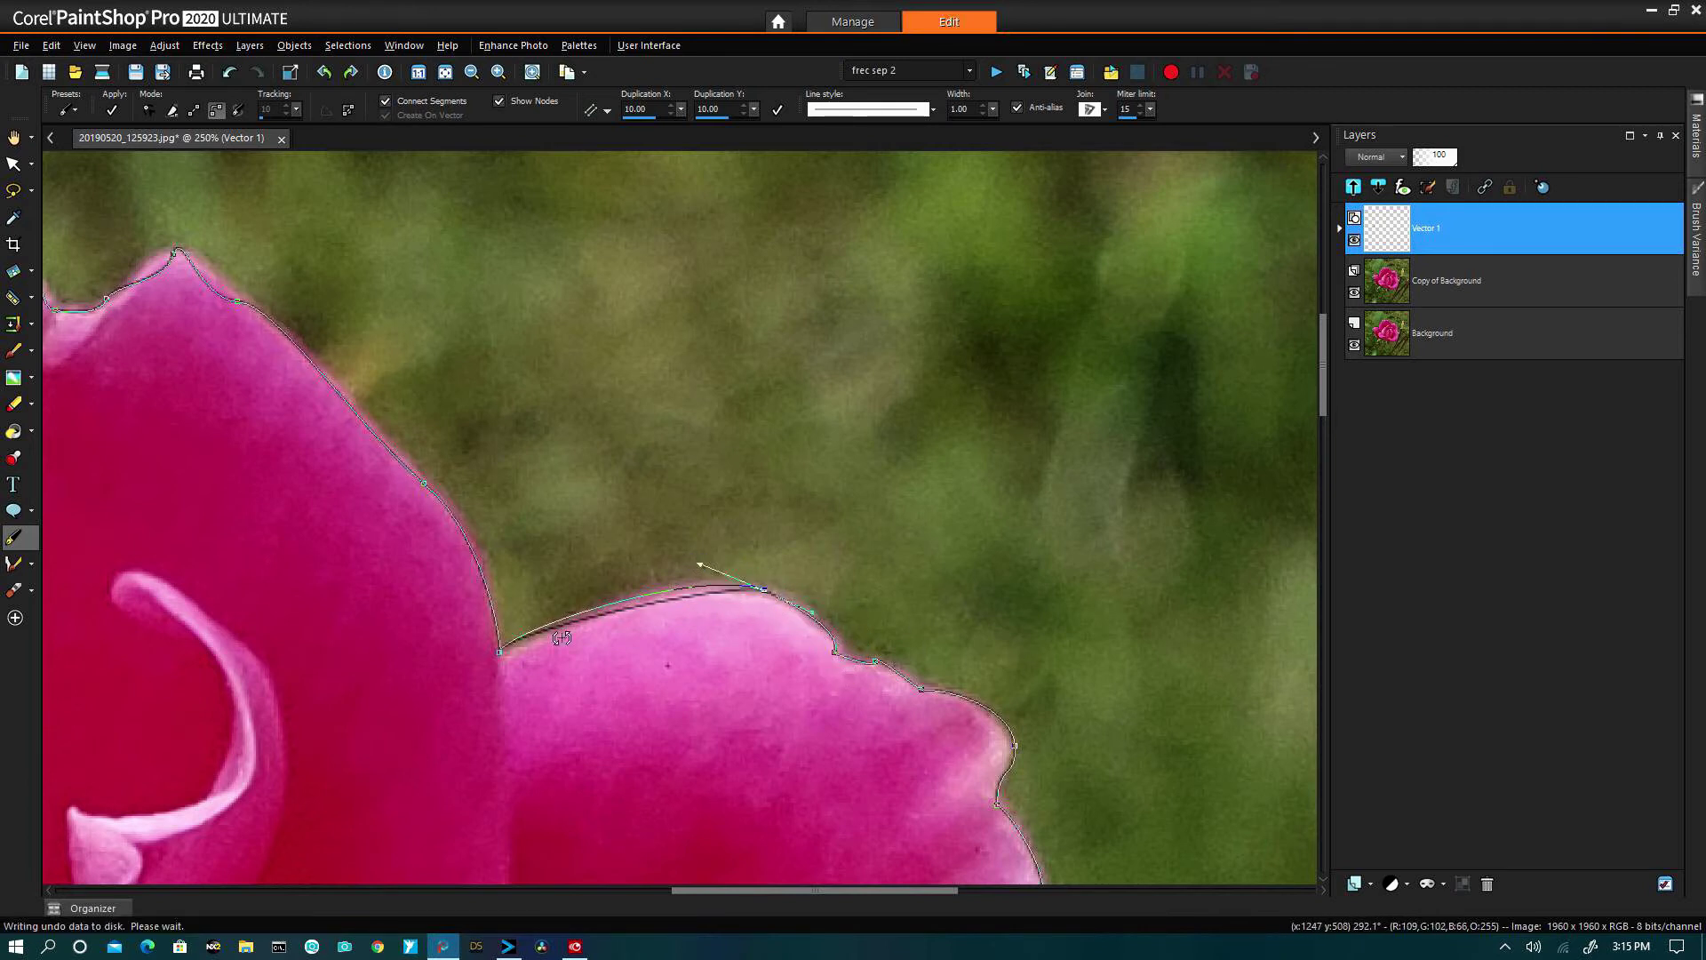
click(499, 652)
drag(502, 669, 526, 645)
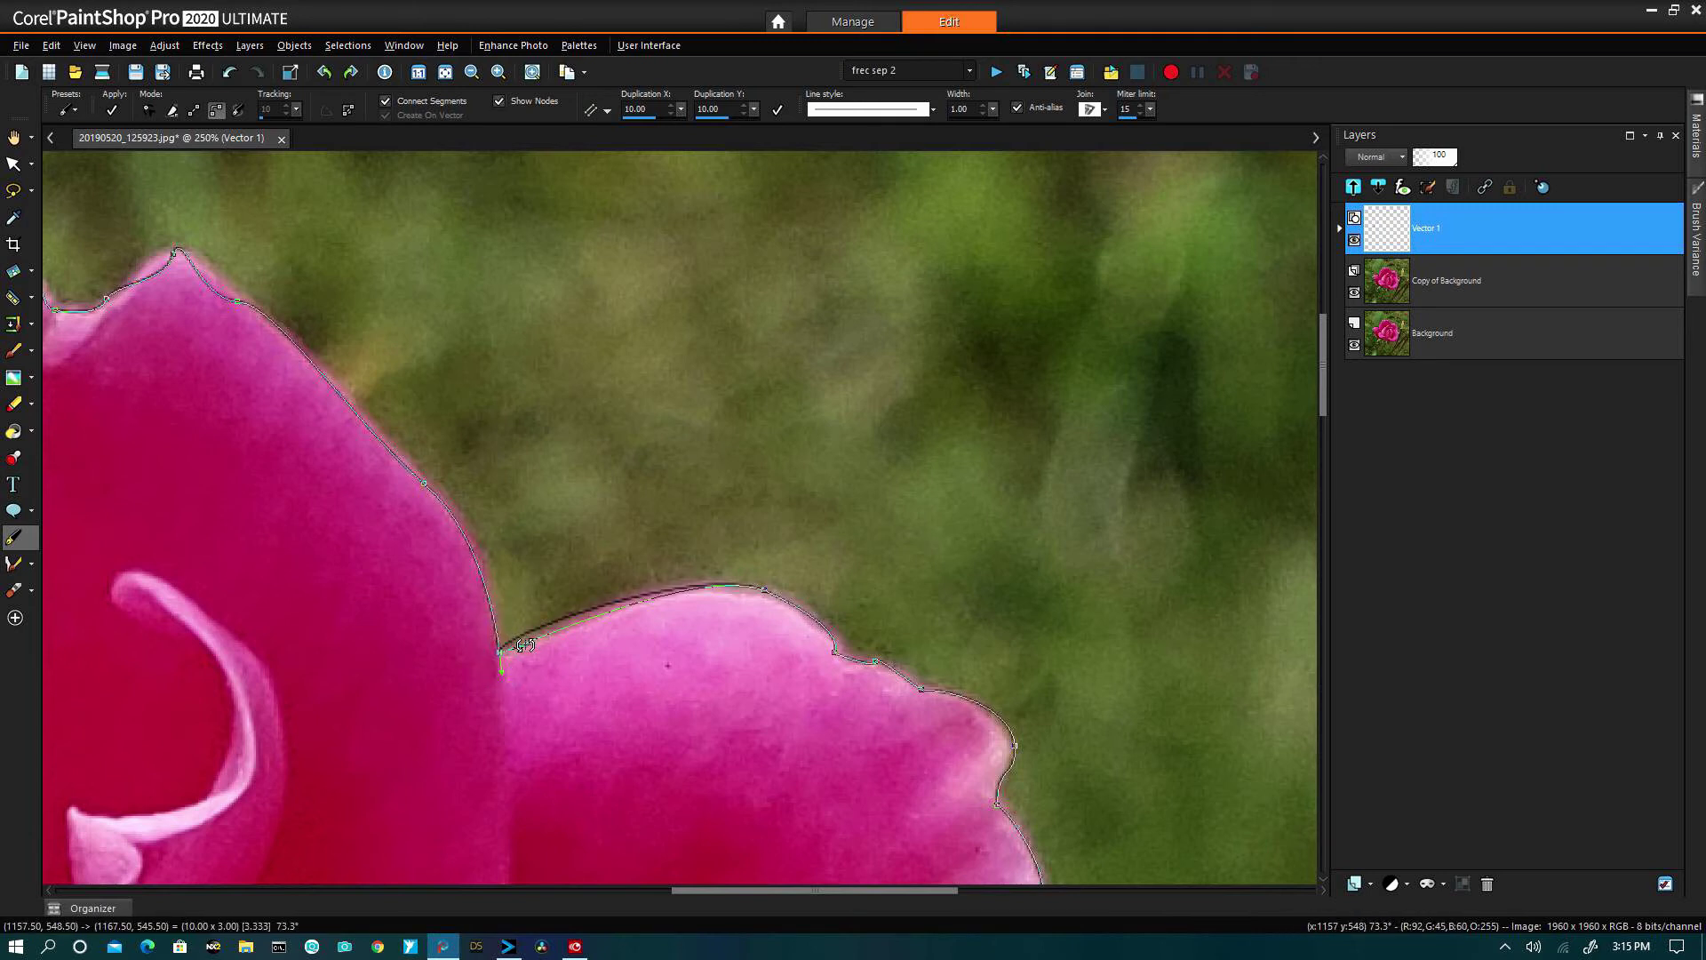
drag(699, 564, 667, 564)
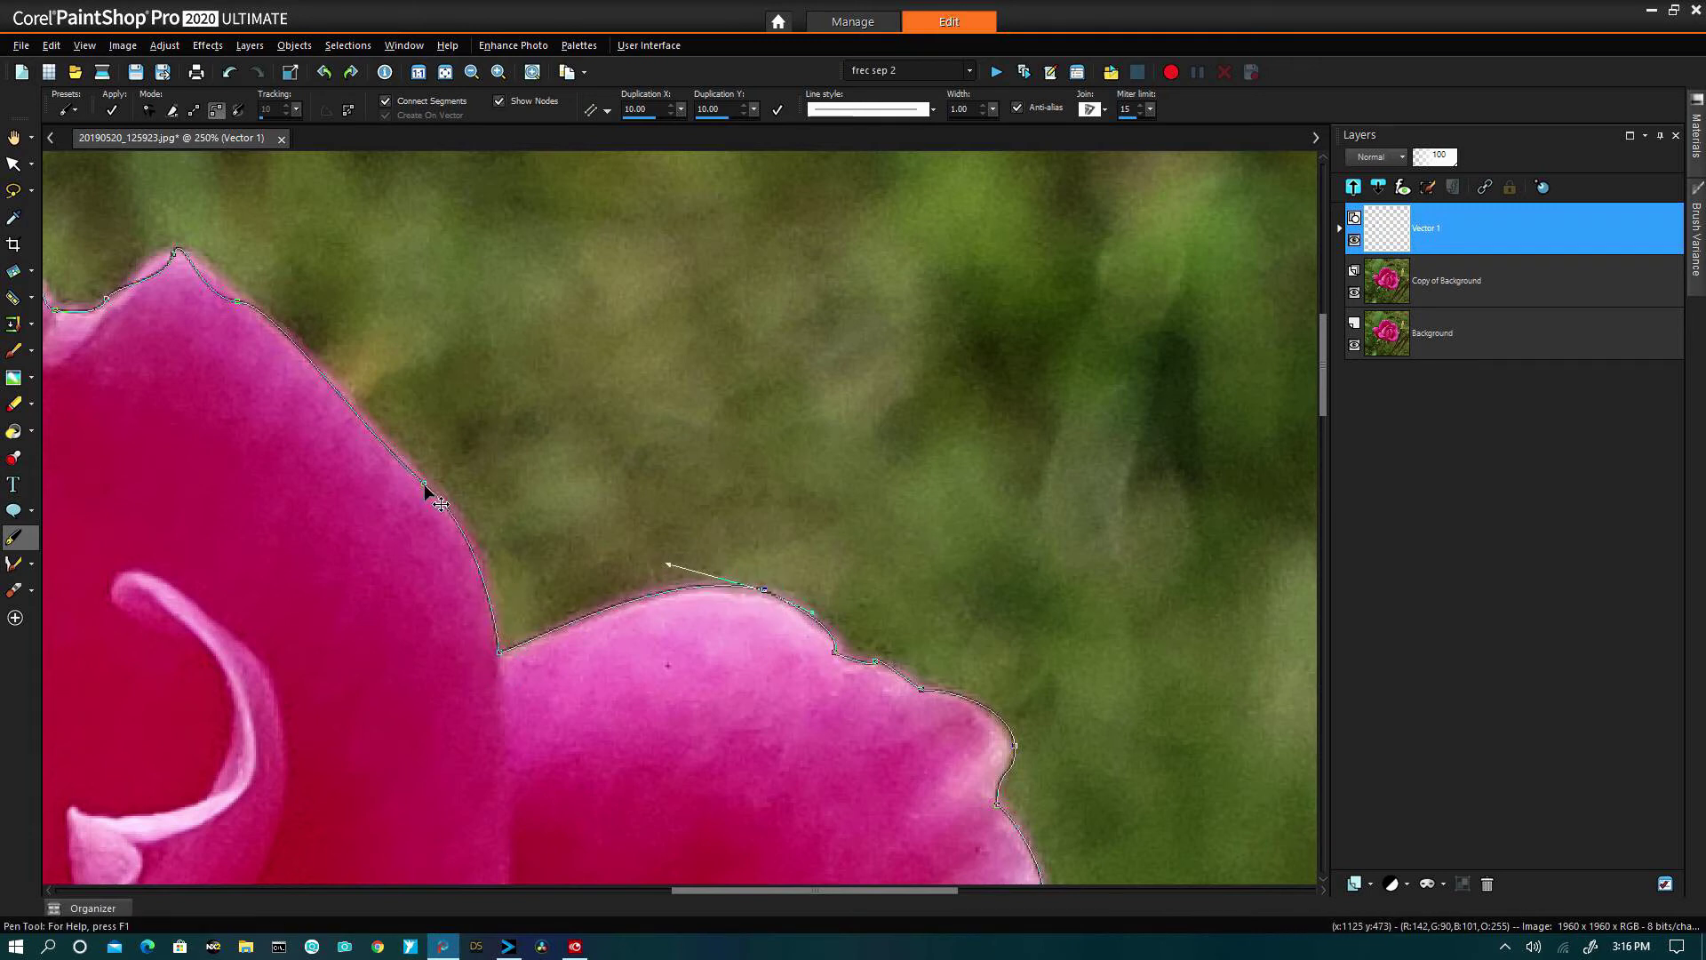
Refine the nodes and control arms up the tall back petal's right edge and around its pointed tip.
drag(424, 482, 429, 481)
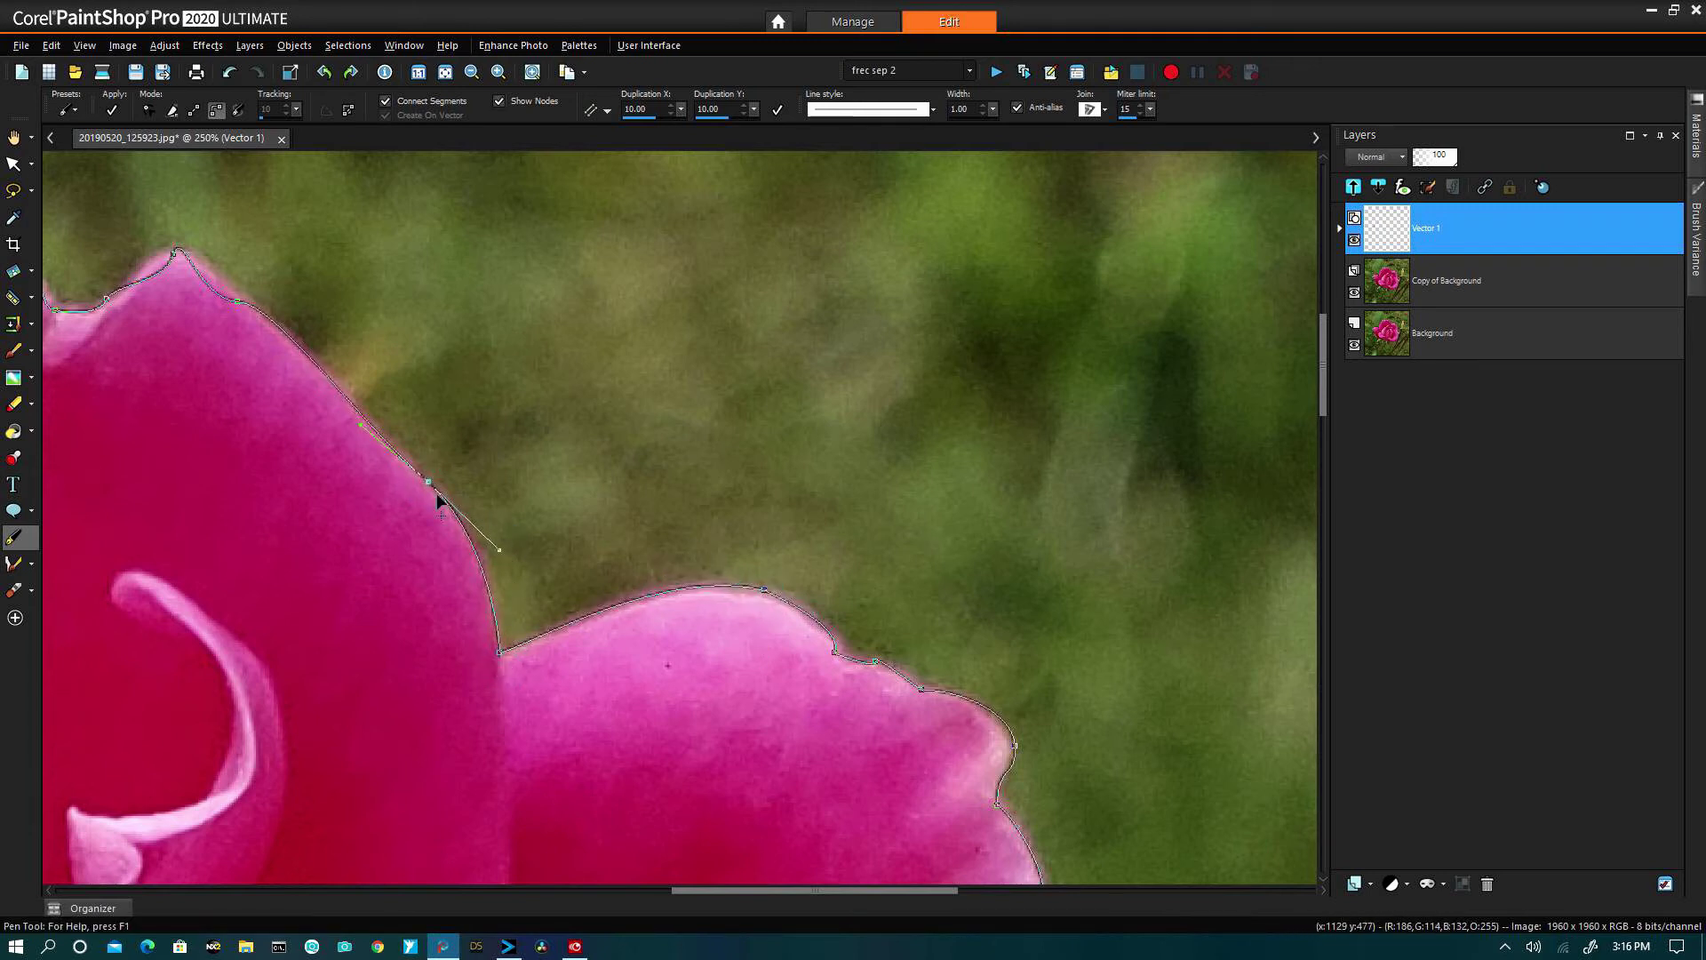
drag(360, 424, 358, 421)
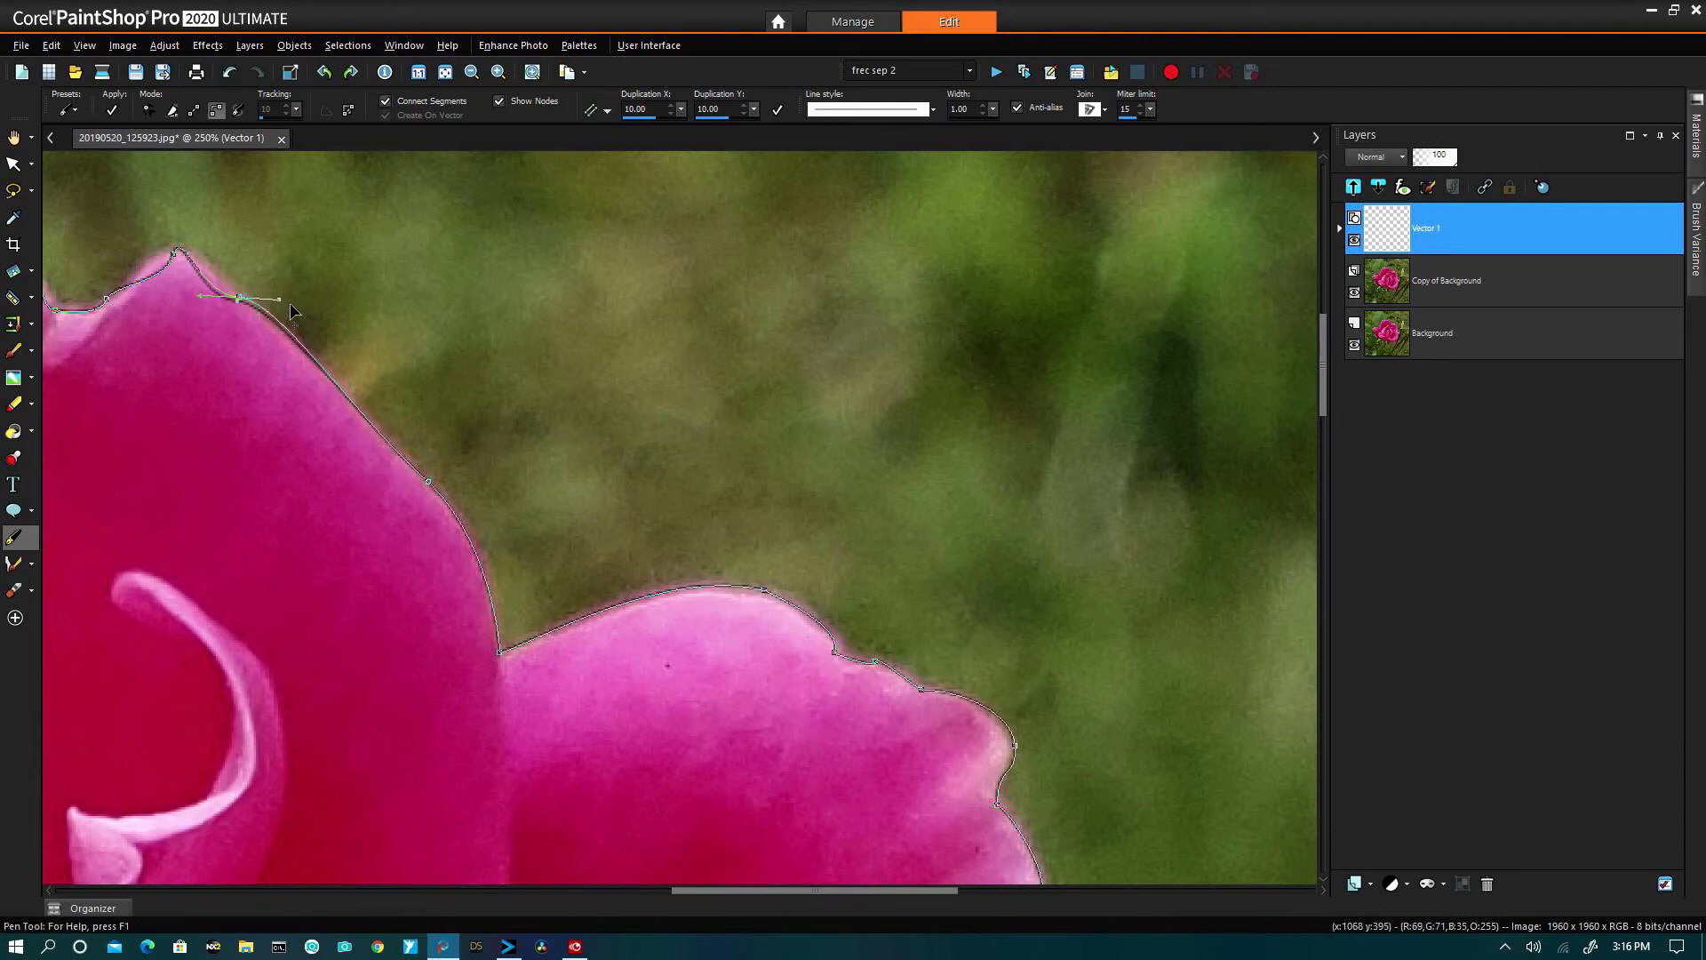
drag(240, 300, 301, 335)
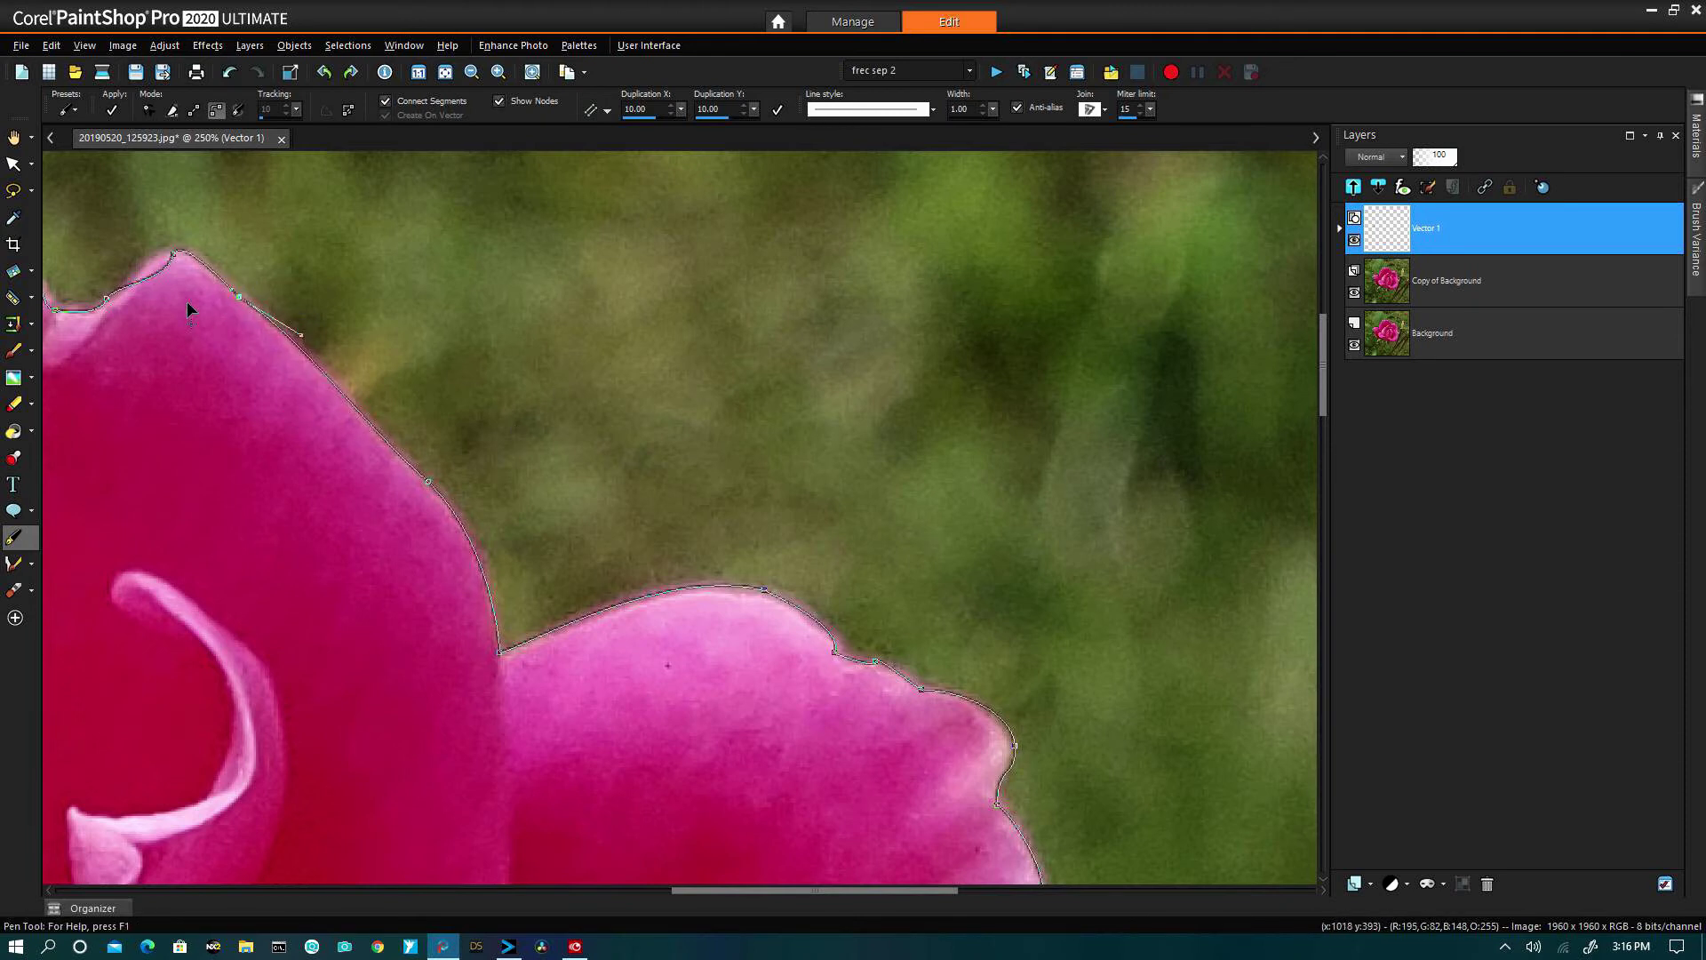
click(169, 255)
drag(162, 246, 162, 247)
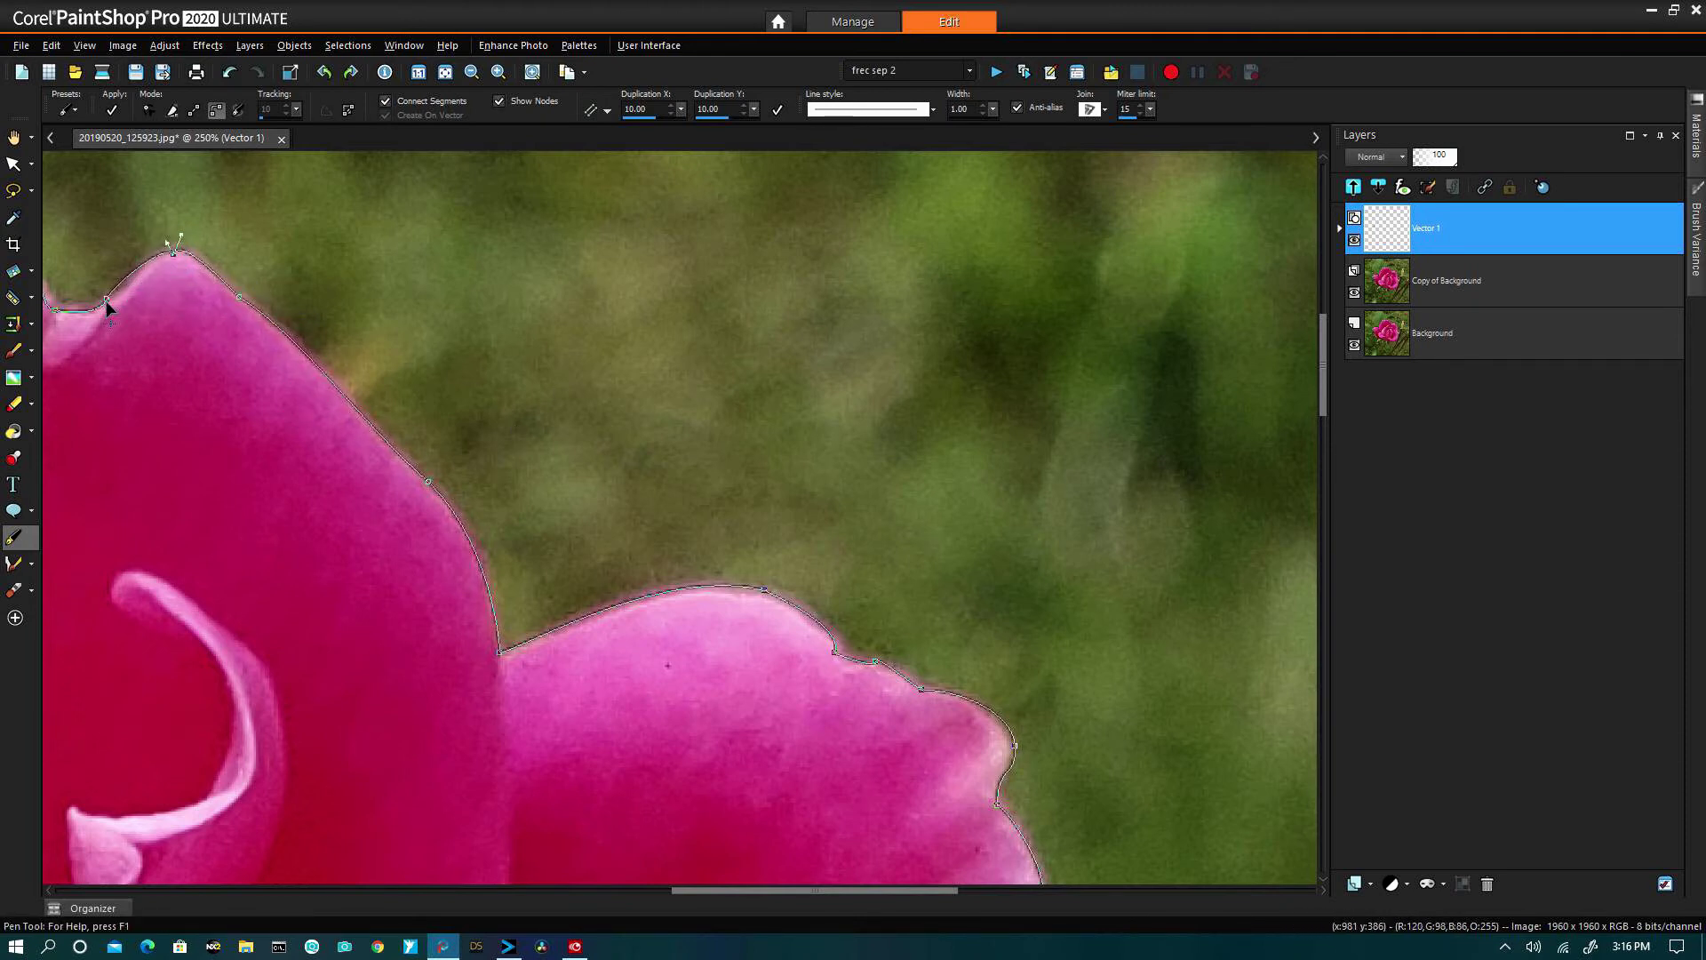
drag(106, 299, 133, 283)
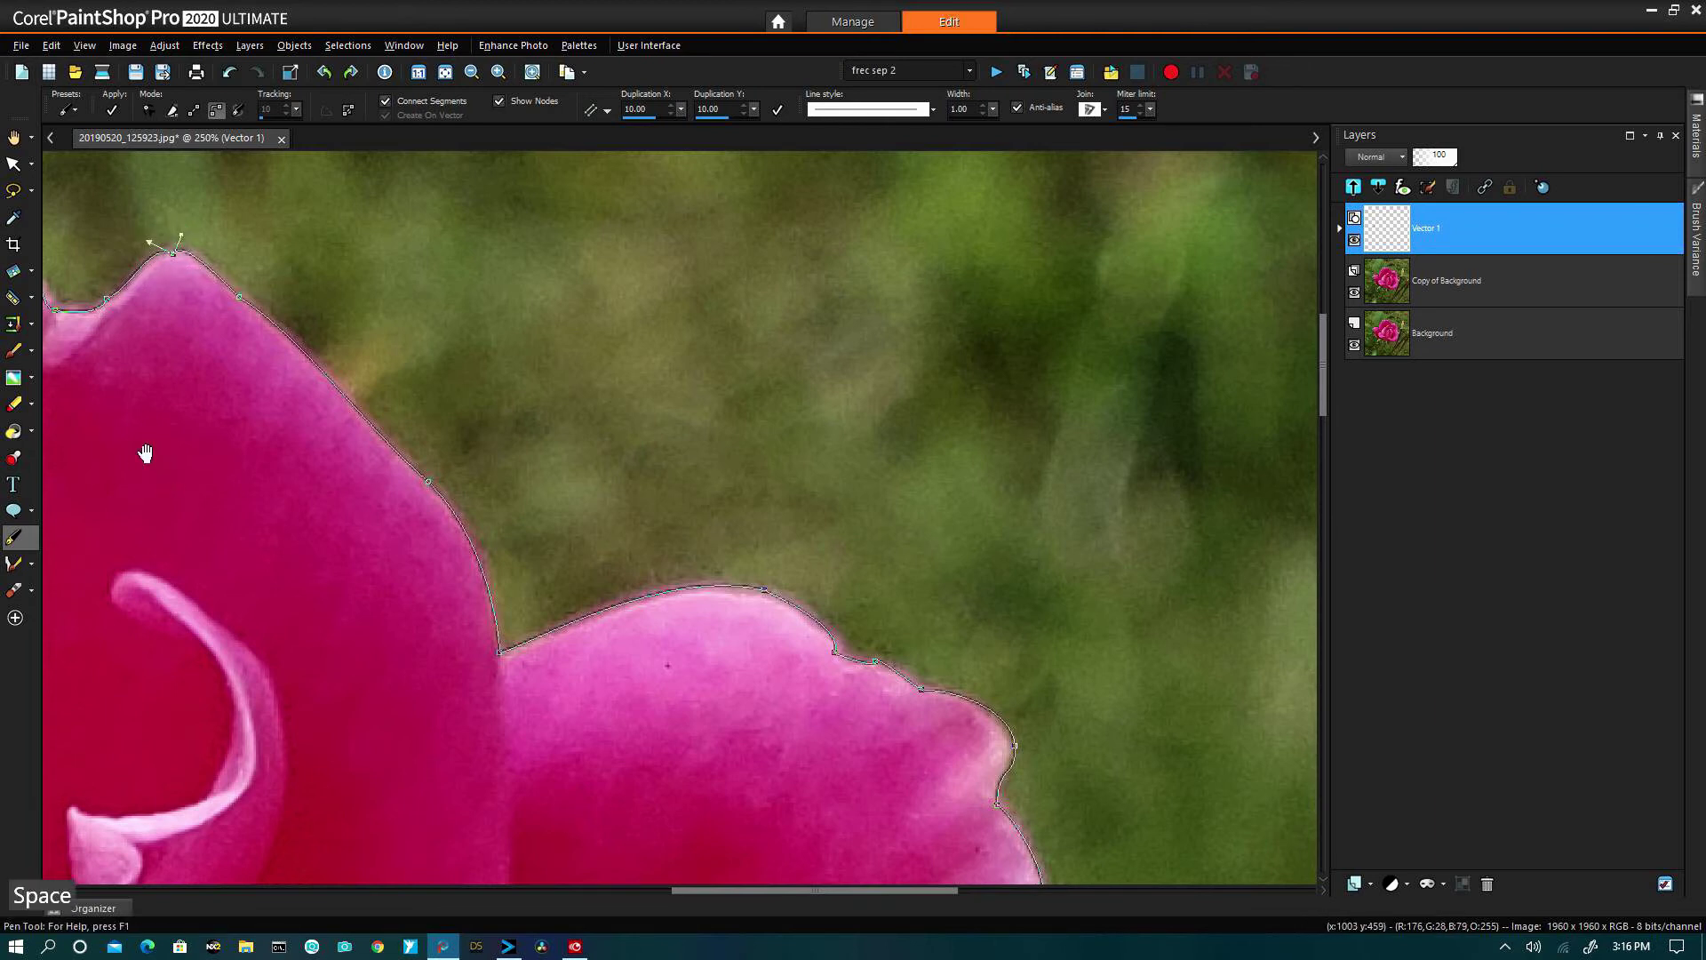
drag(146, 453, 457, 462)
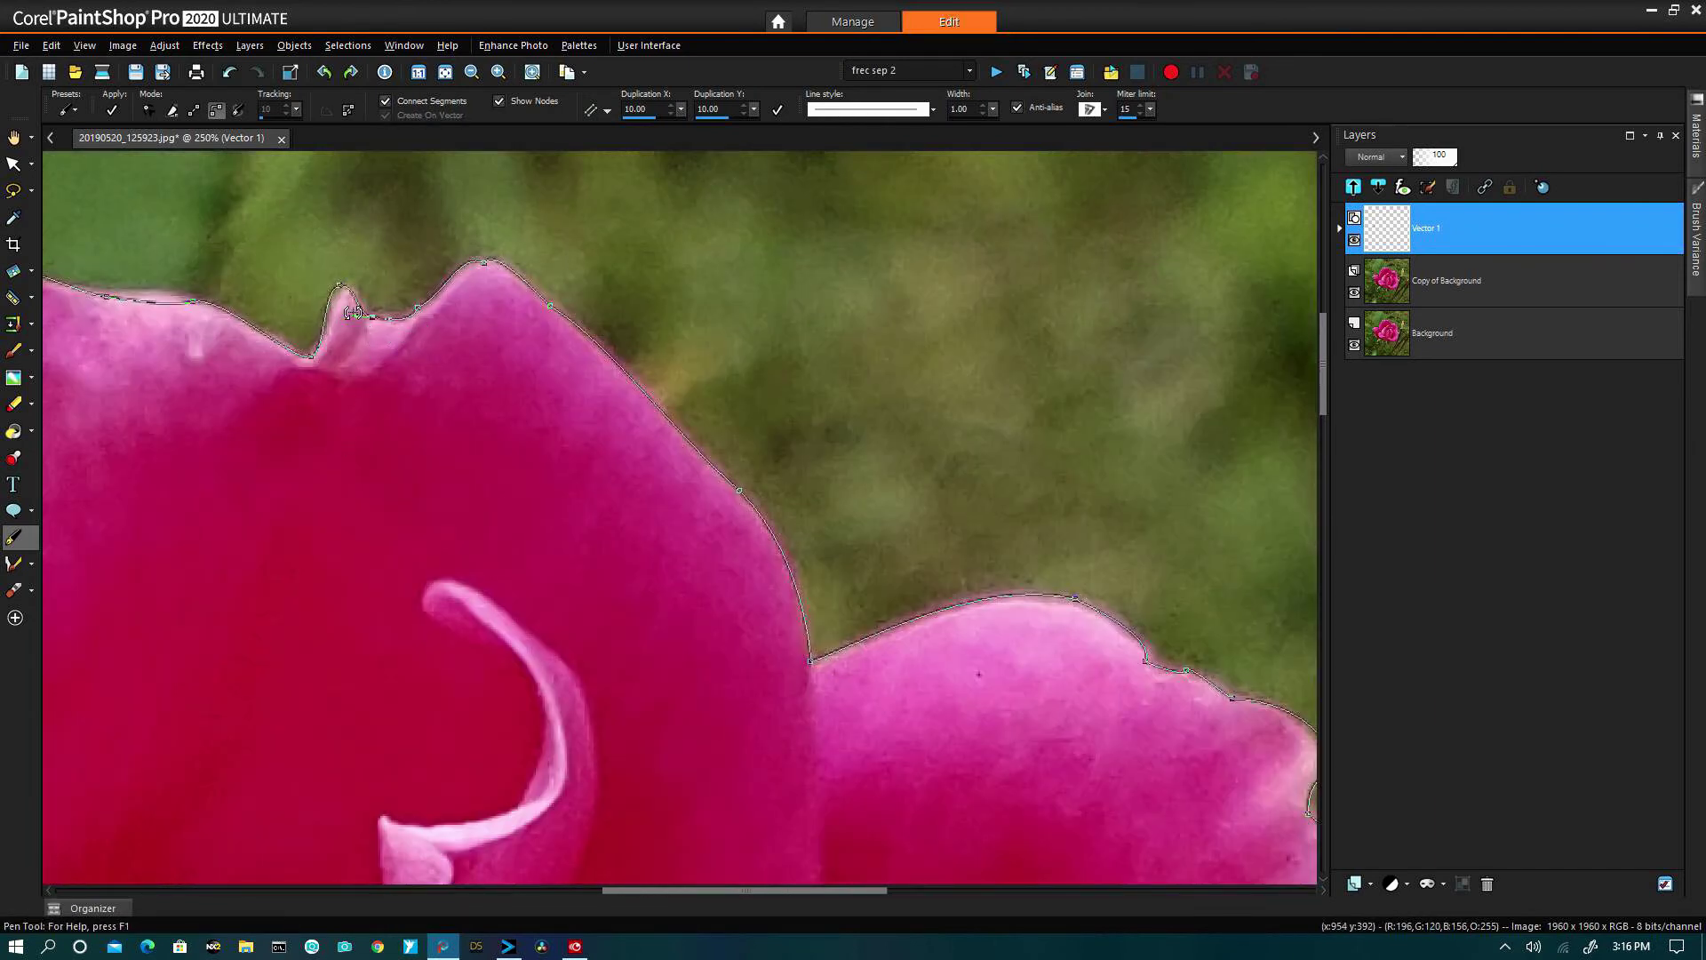
Fit the path around the small folded tip and dip beside the back petal's peak and along the adjoining top edge.
click(343, 288)
drag(325, 350, 292, 357)
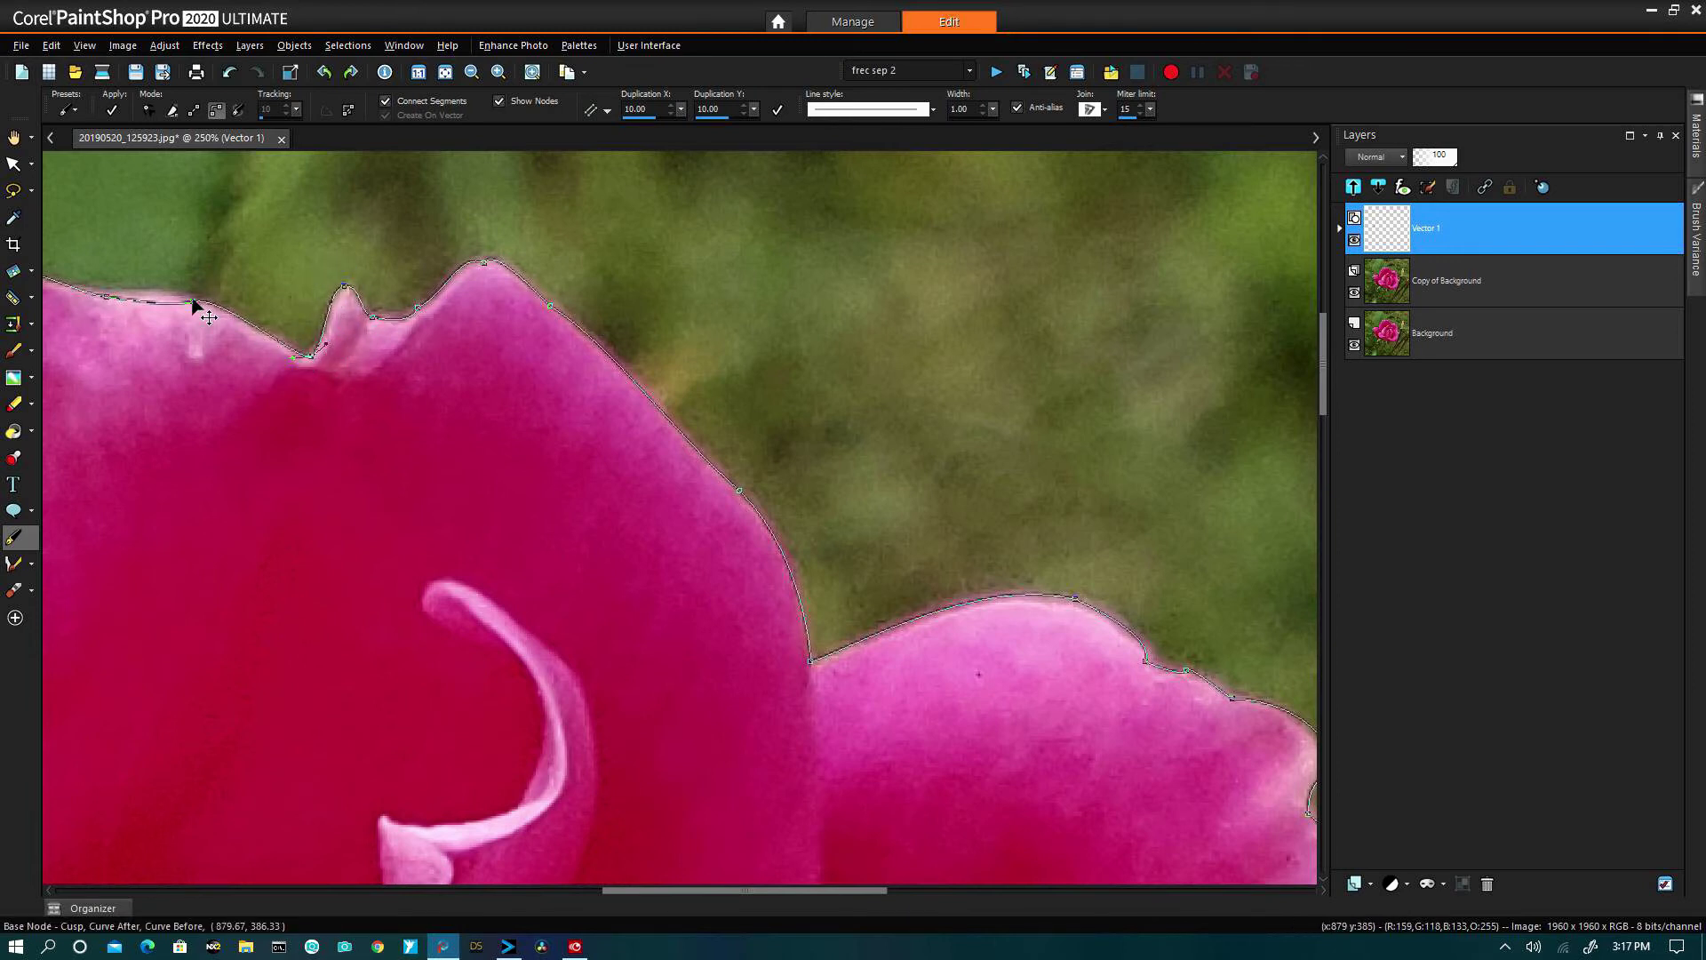
drag(166, 305, 166, 289)
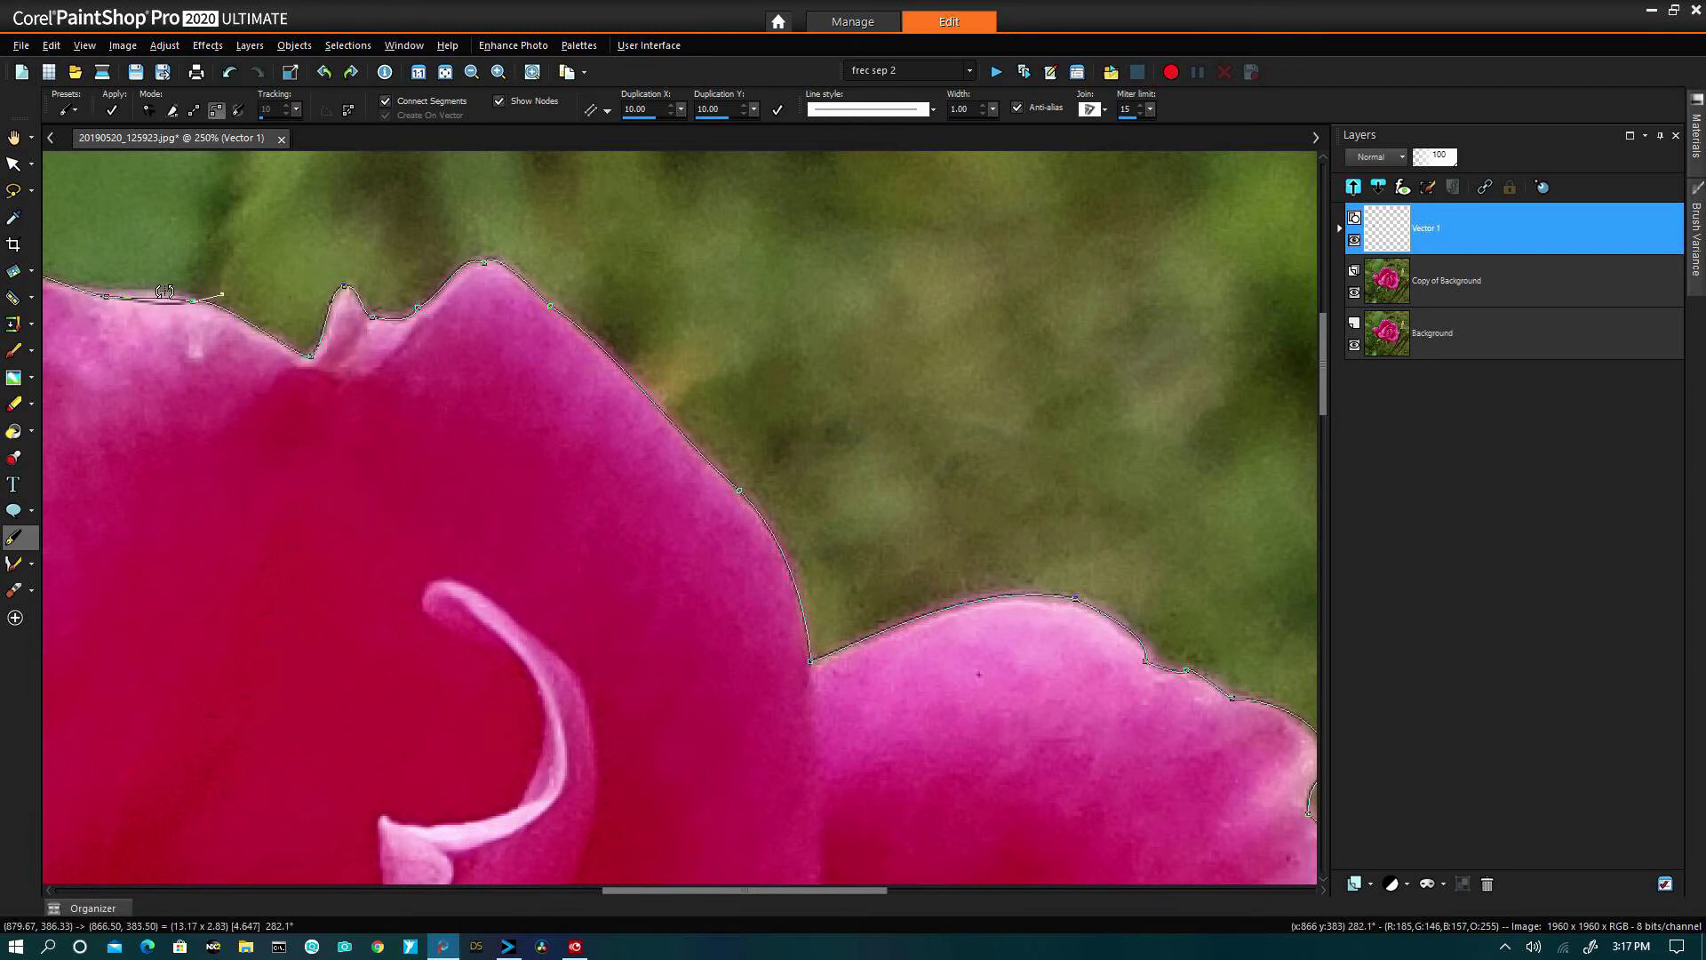
click(105, 296)
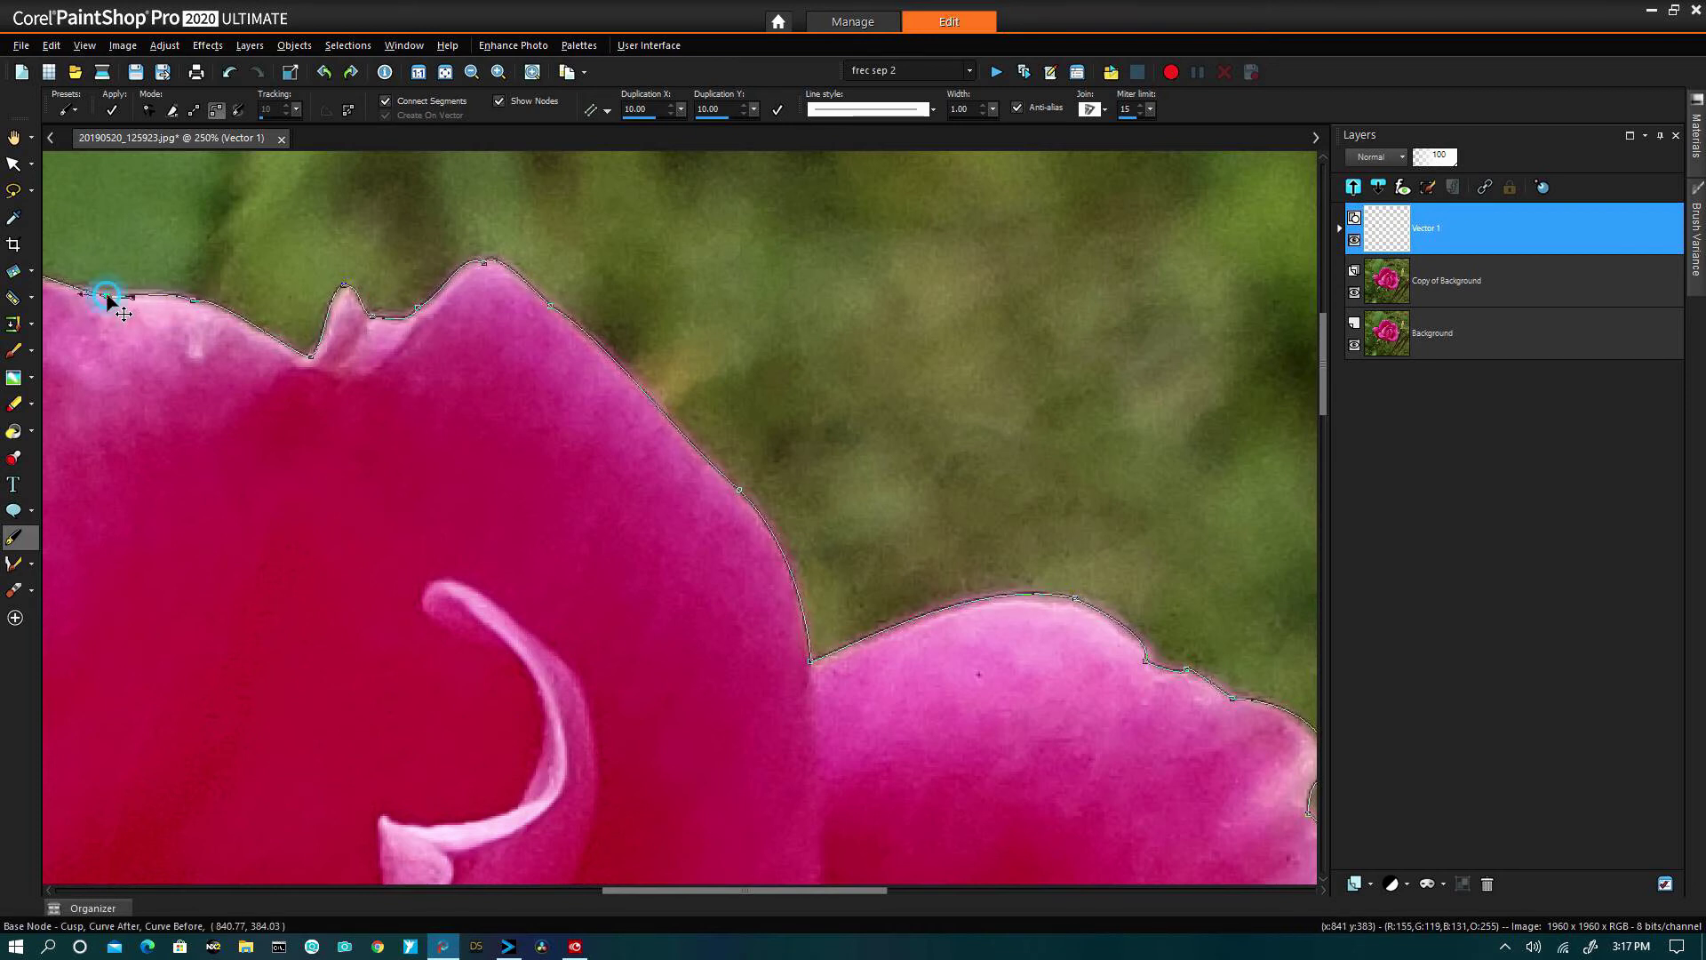
Adjust the nodes and control arms around the back petal's left shoulder and down its left edge past the small step.
key(space)
drag(148, 481, 793, 558)
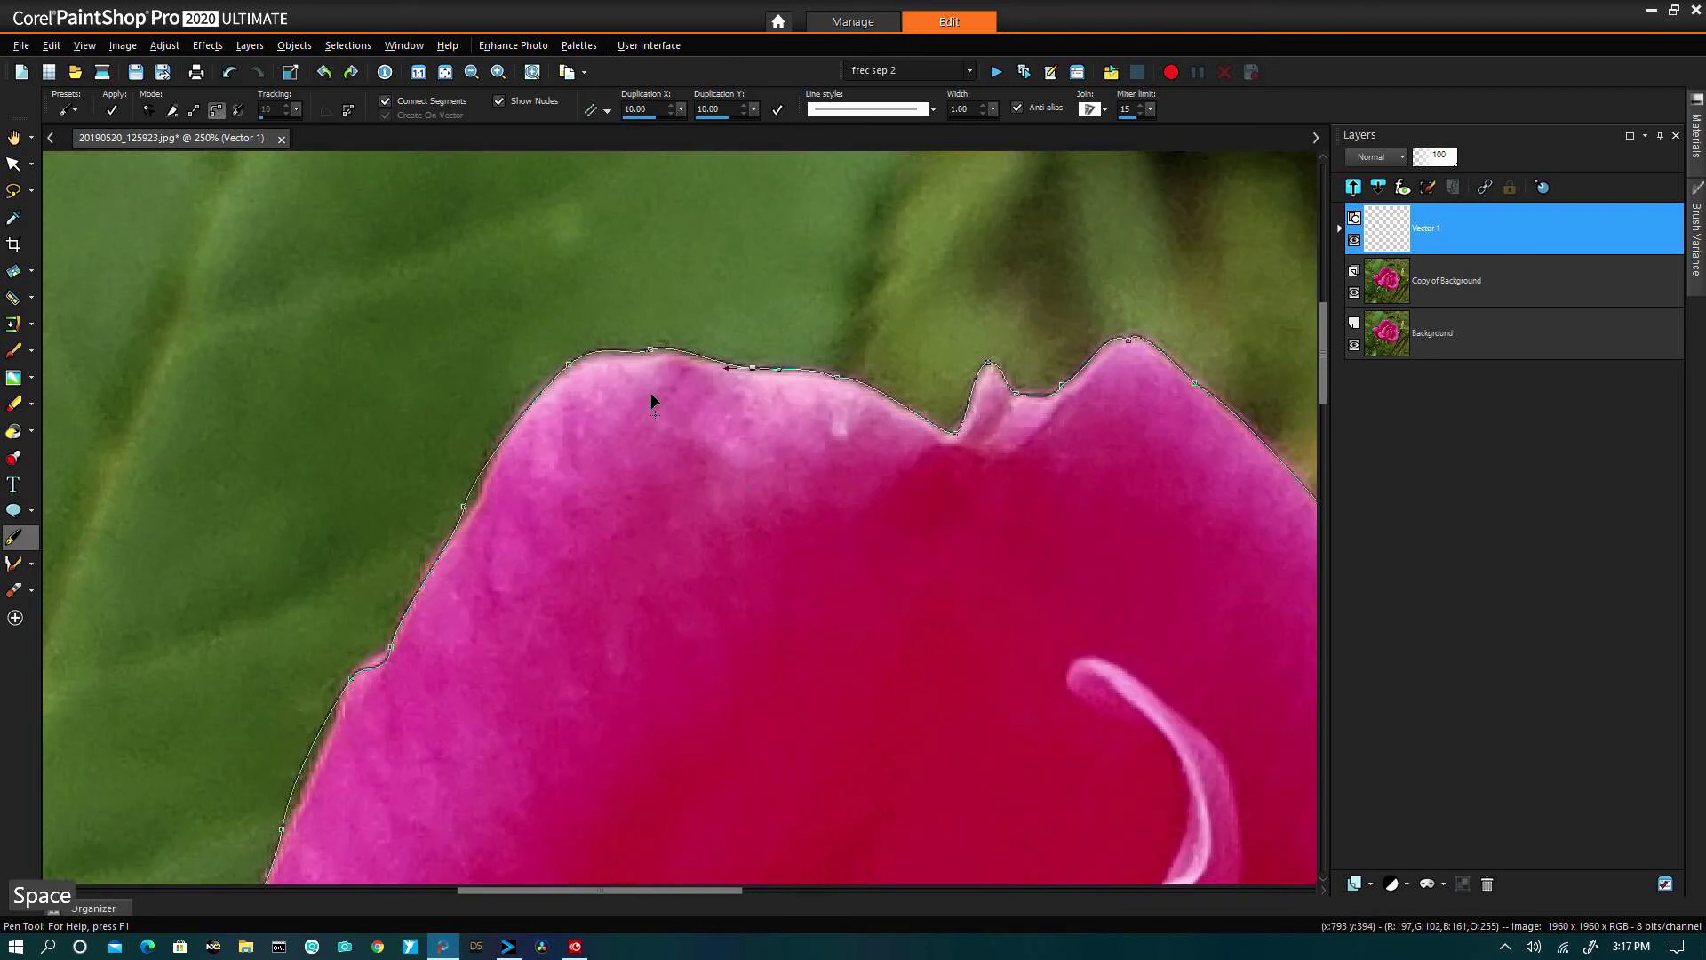
click(650, 353)
mouse_move(472, 478)
mouse_down()
mouse_move(491, 496)
mouse_move(453, 542)
mouse_move(465, 511)
mouse_up()
click(569, 365)
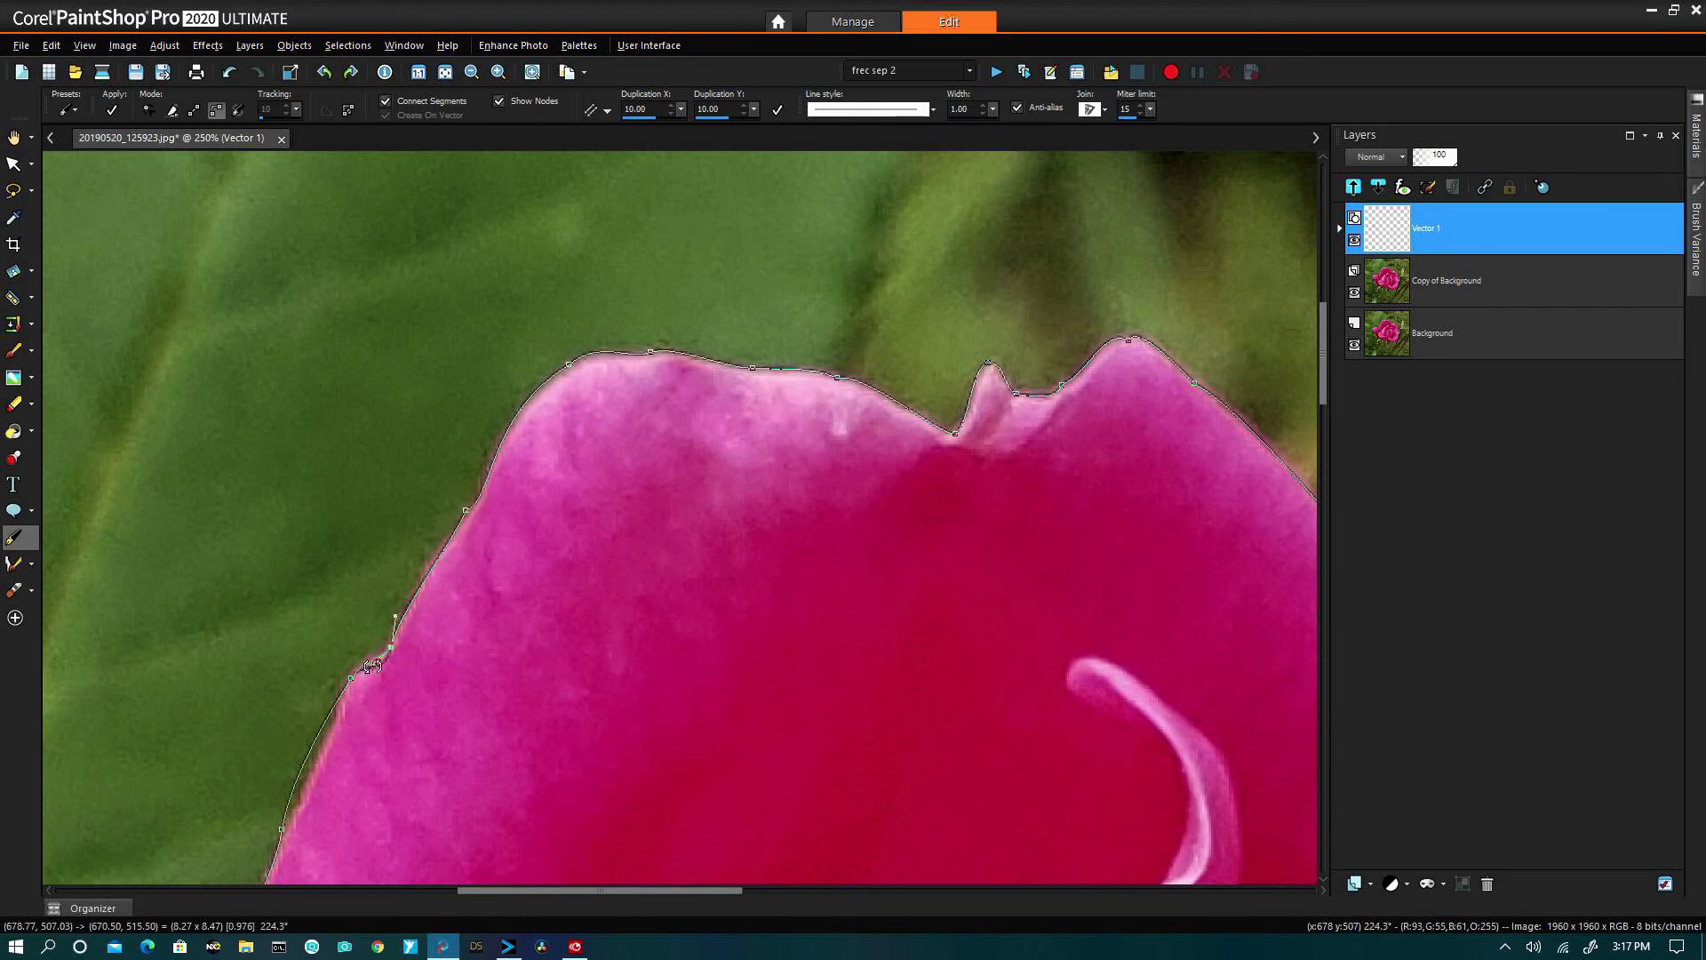
drag(351, 685, 331, 723)
click(281, 829)
drag(294, 782, 311, 785)
Fit the curve along the back petal's lower left edge, down to its junction with the left petal.
key(space)
drag(485, 670, 609, 378)
mouse_move(371, 723)
mouse_down()
mouse_move(366, 747)
mouse_move(346, 736)
mouse_up()
mouse_move(340, 823)
mouse_down()
mouse_move(321, 793)
mouse_move(337, 793)
mouse_up()
Refine the nodes and control arms on the left petal's slope beside its junction with the back petal.
click(254, 770)
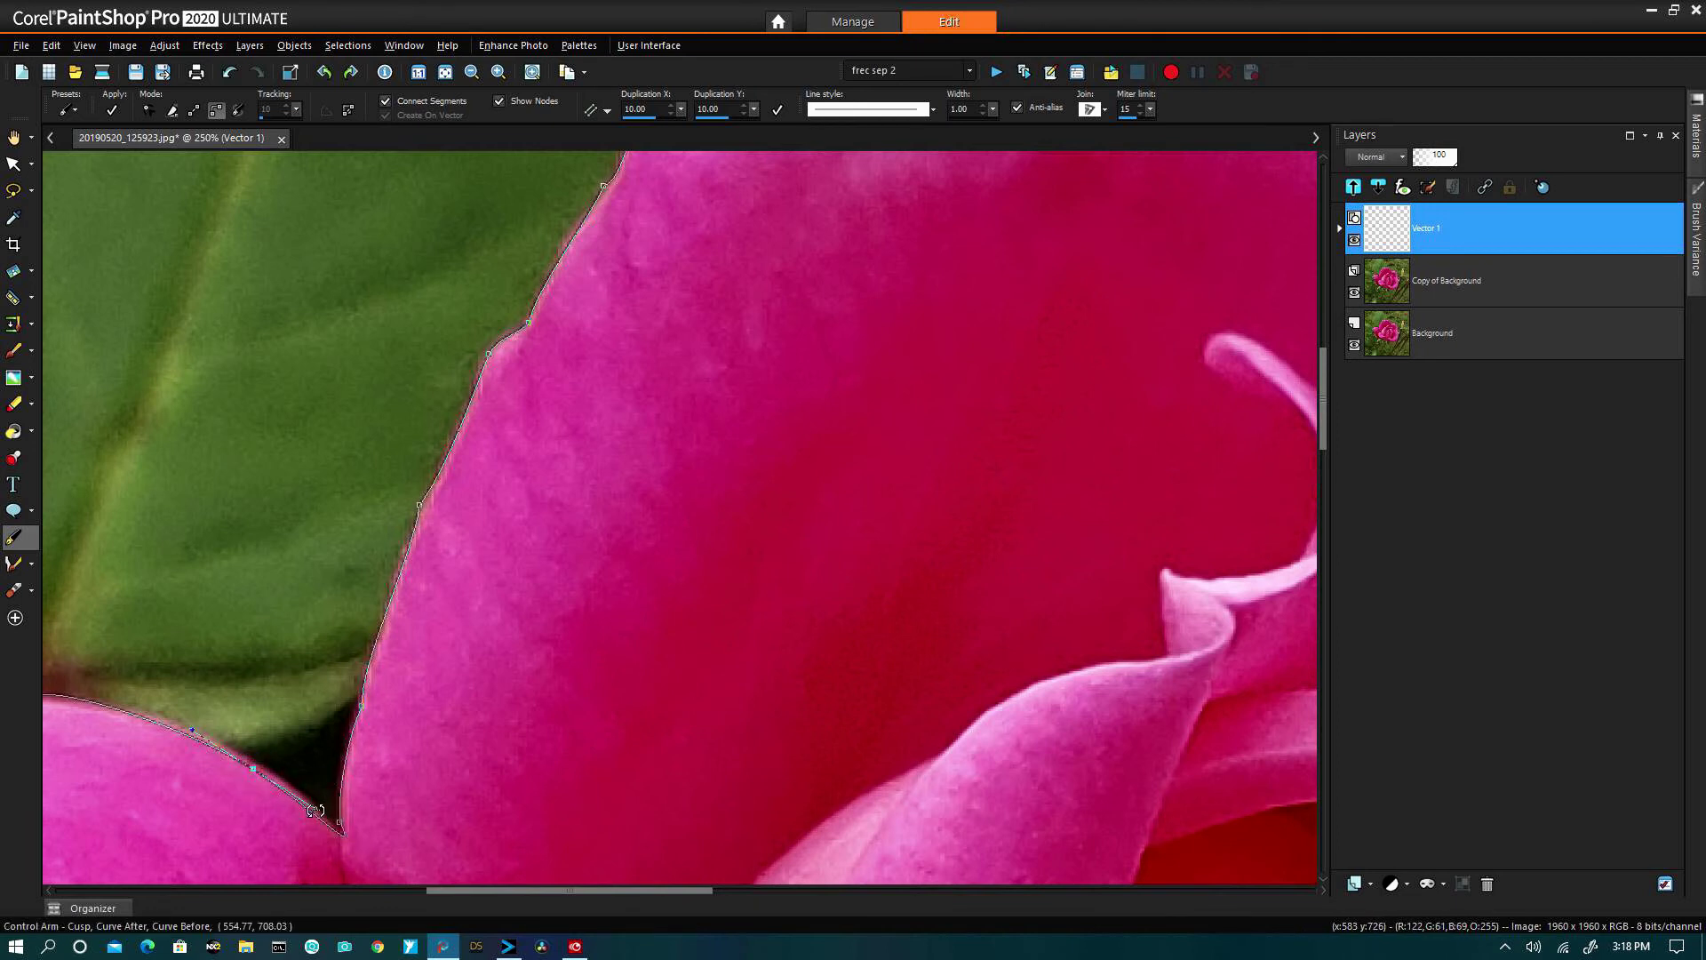
drag(262, 770, 357, 859)
click(340, 822)
click(258, 766)
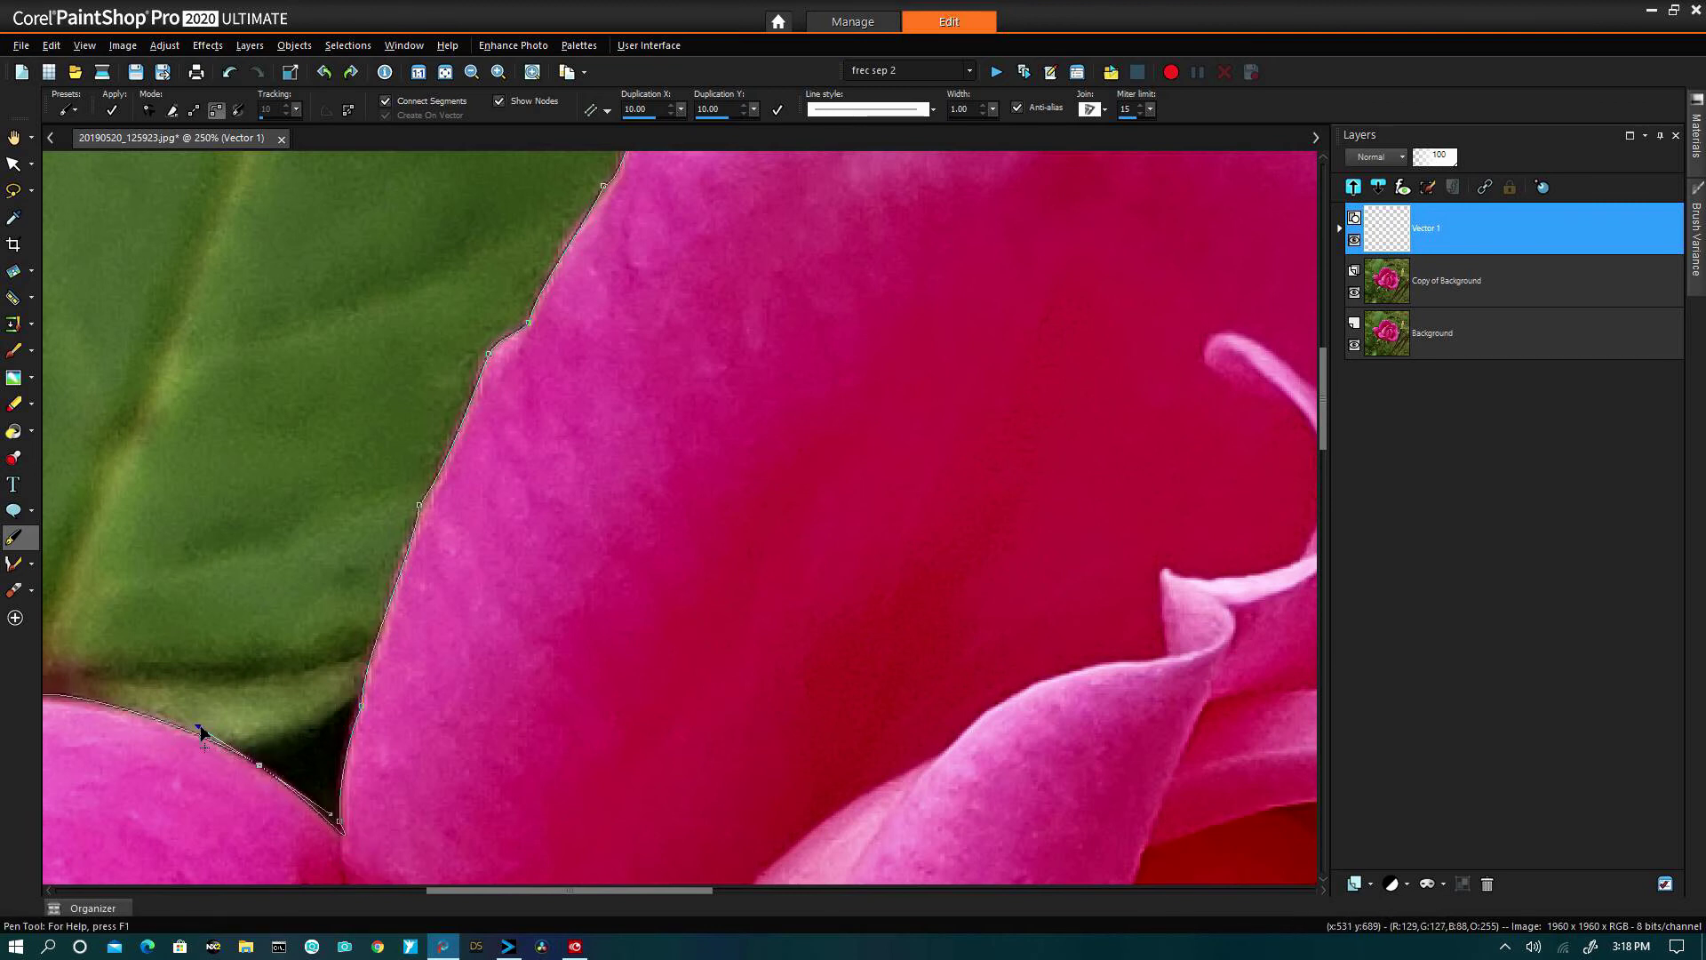
drag(199, 727, 194, 729)
Smooth the path over the left petal's rounded top and down its outer slope.
key(space)
drag(403, 805, 776, 790)
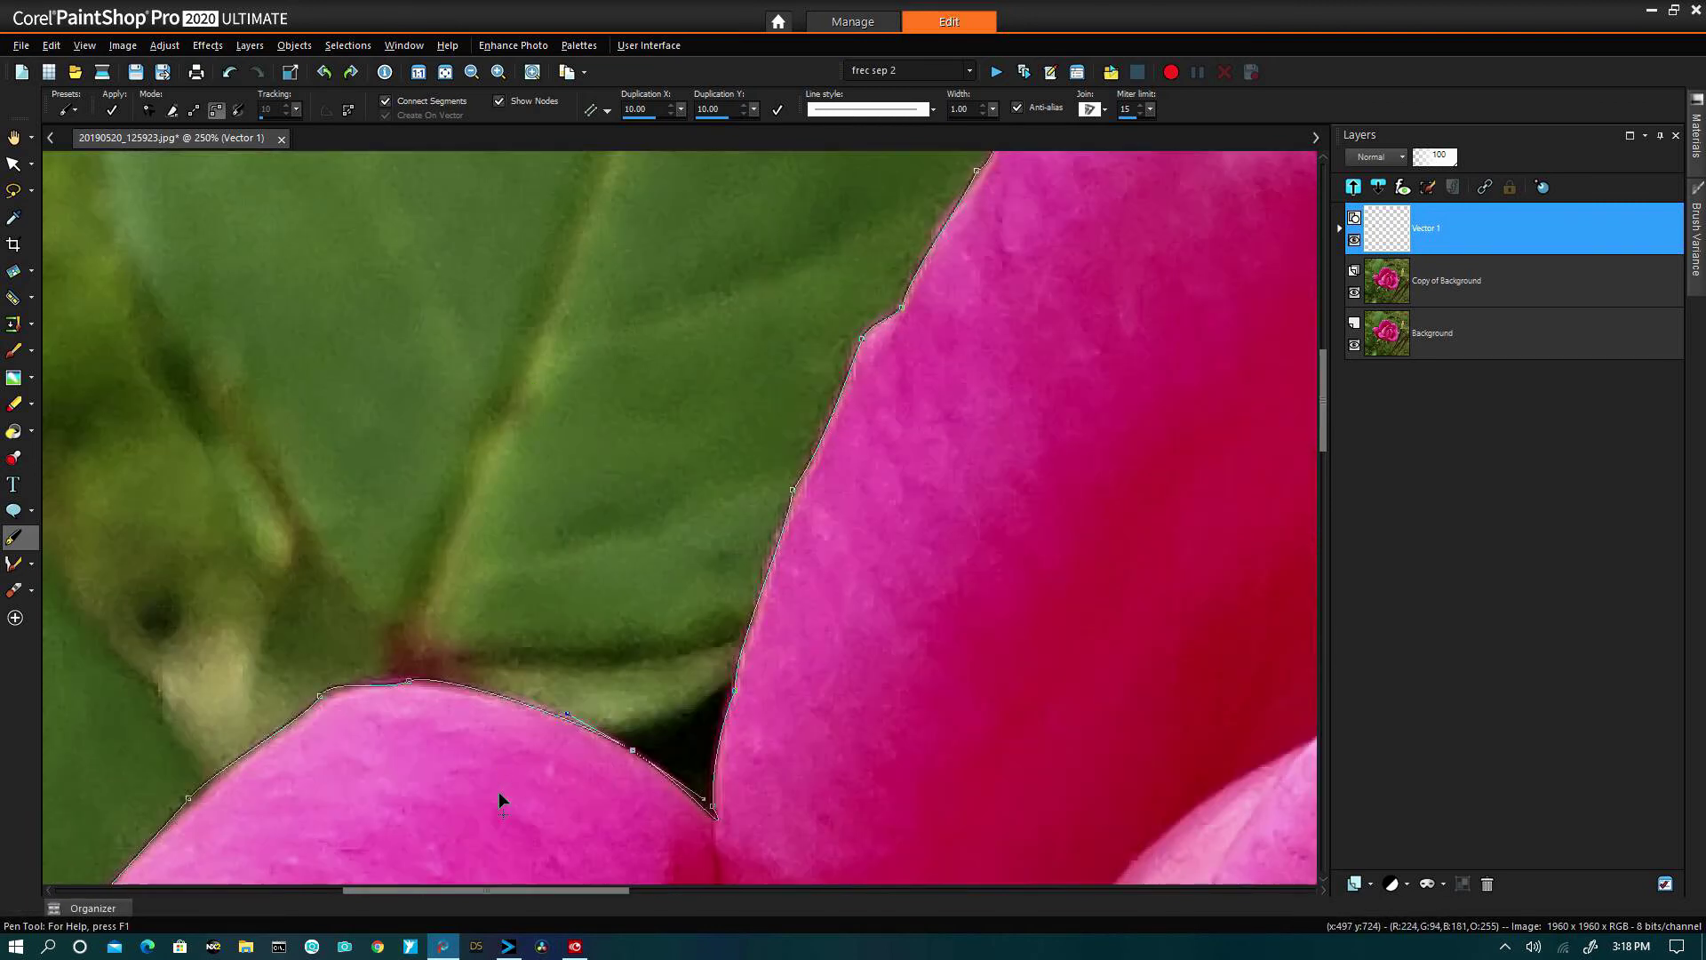
click(431, 669)
click(320, 694)
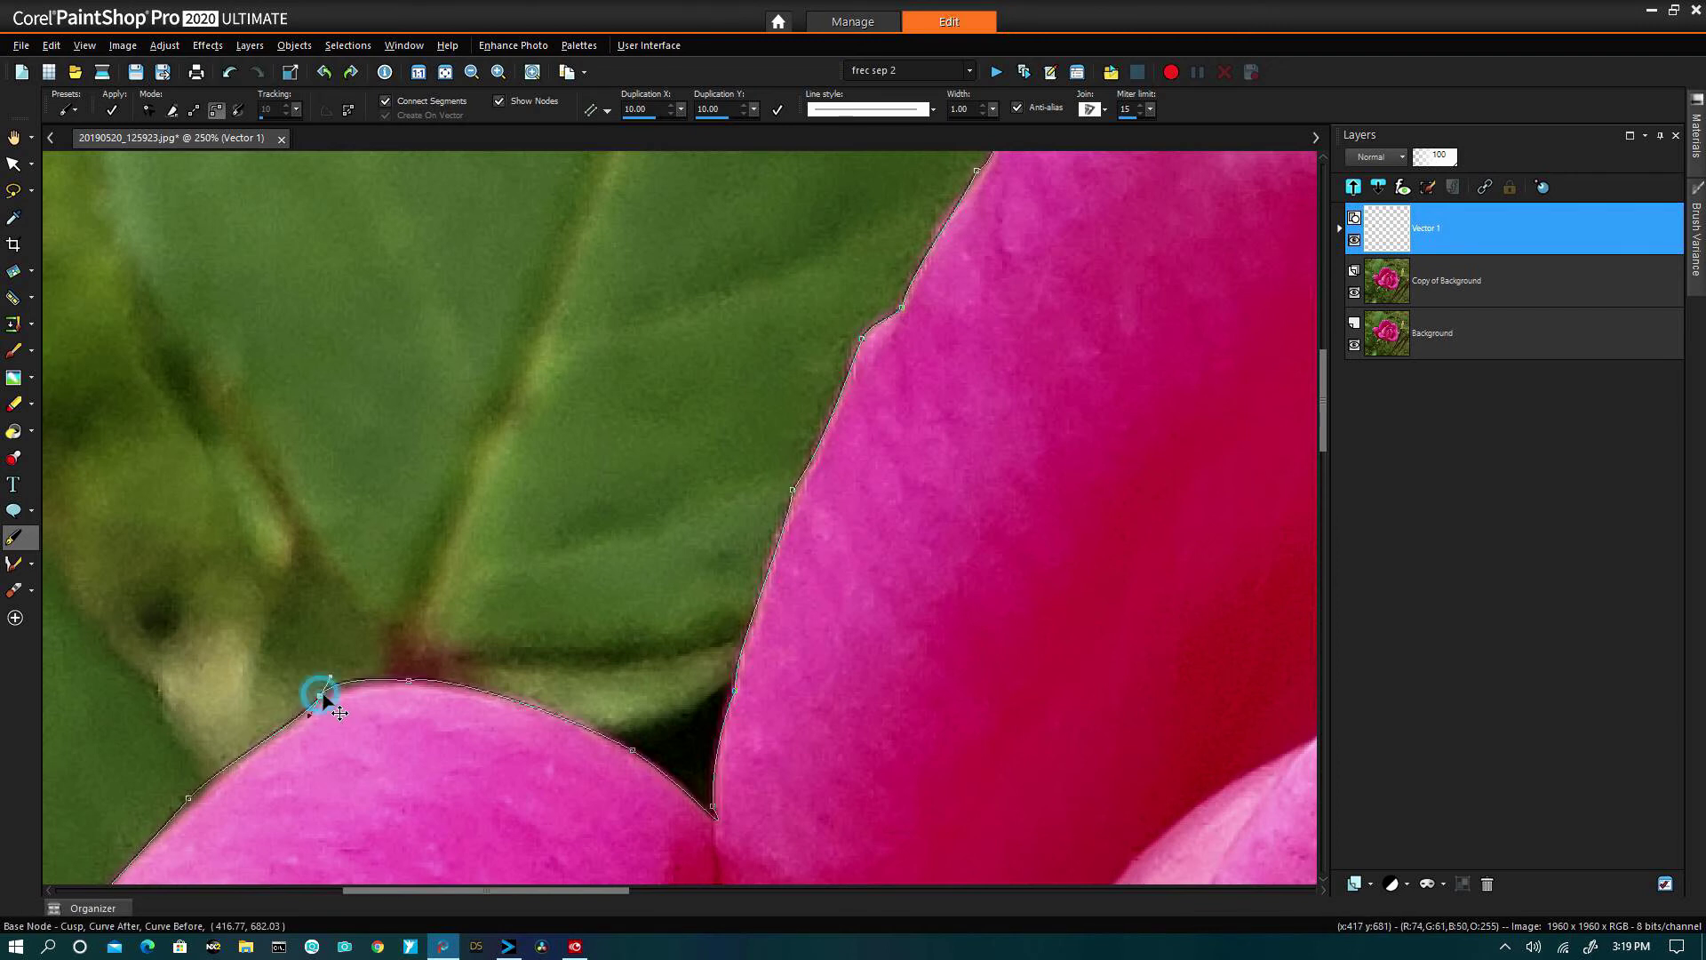
mouse_move(322, 695)
mouse_down()
mouse_move(344, 680)
mouse_move(324, 697)
mouse_up()
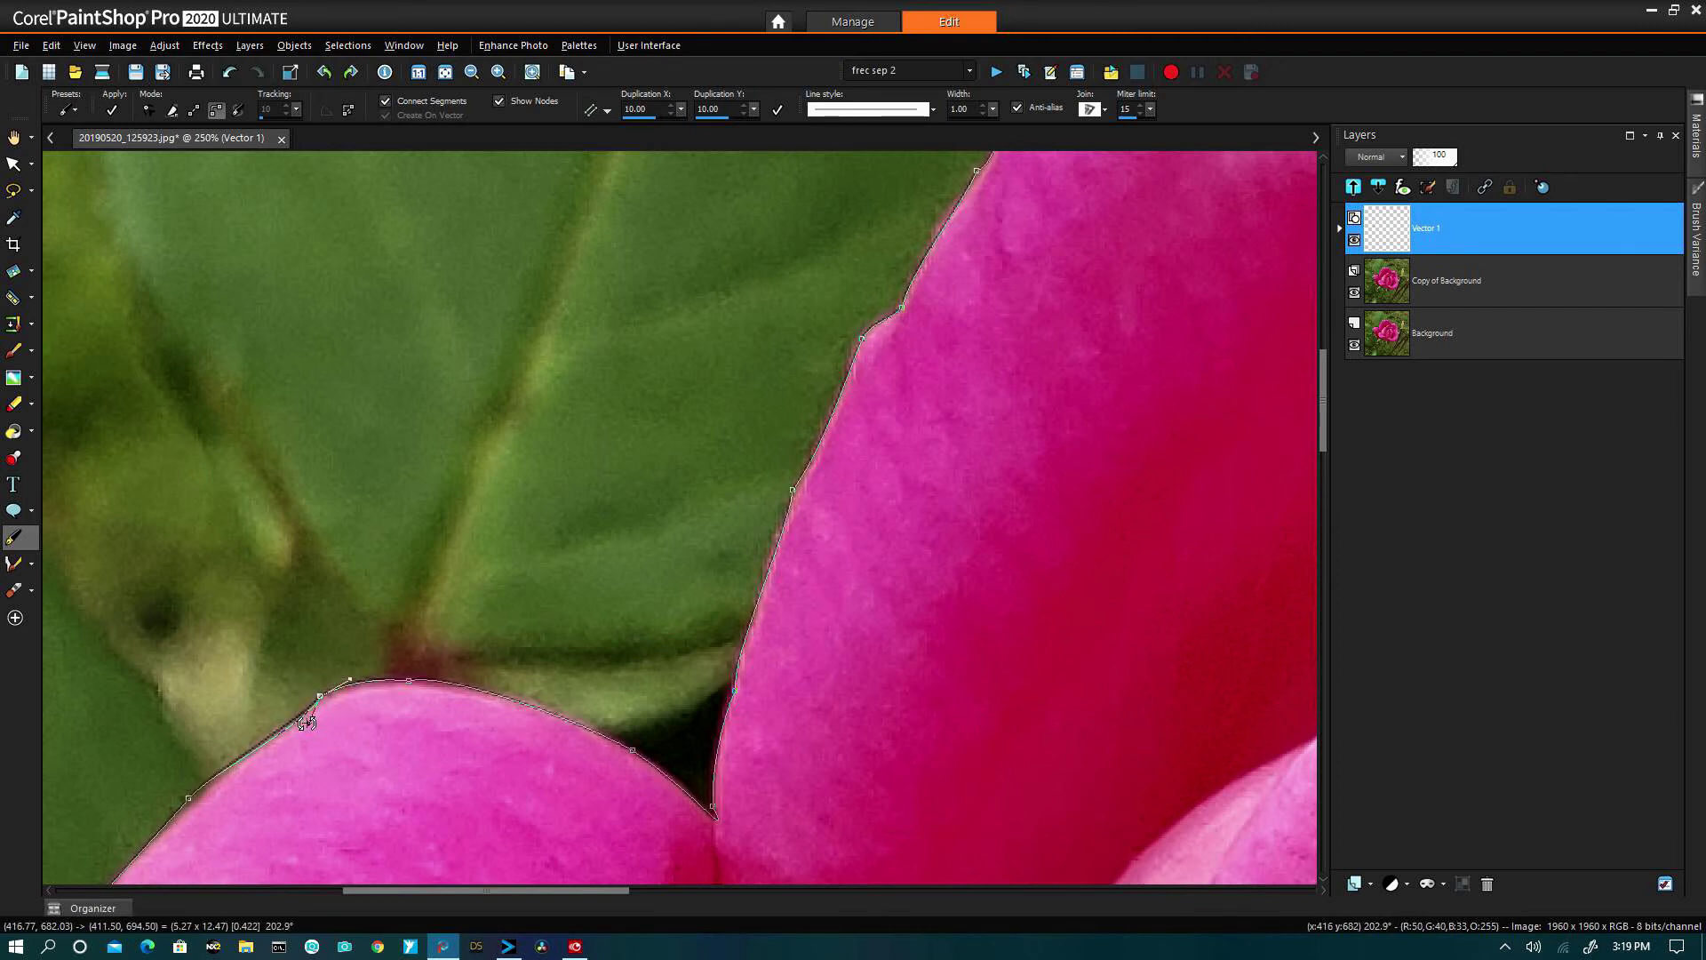
click(189, 800)
drag(215, 772, 227, 762)
Fit the path around the left petal's curled outer tip by adjusting its nodes and control arms.
key(space)
drag(367, 700, 485, 457)
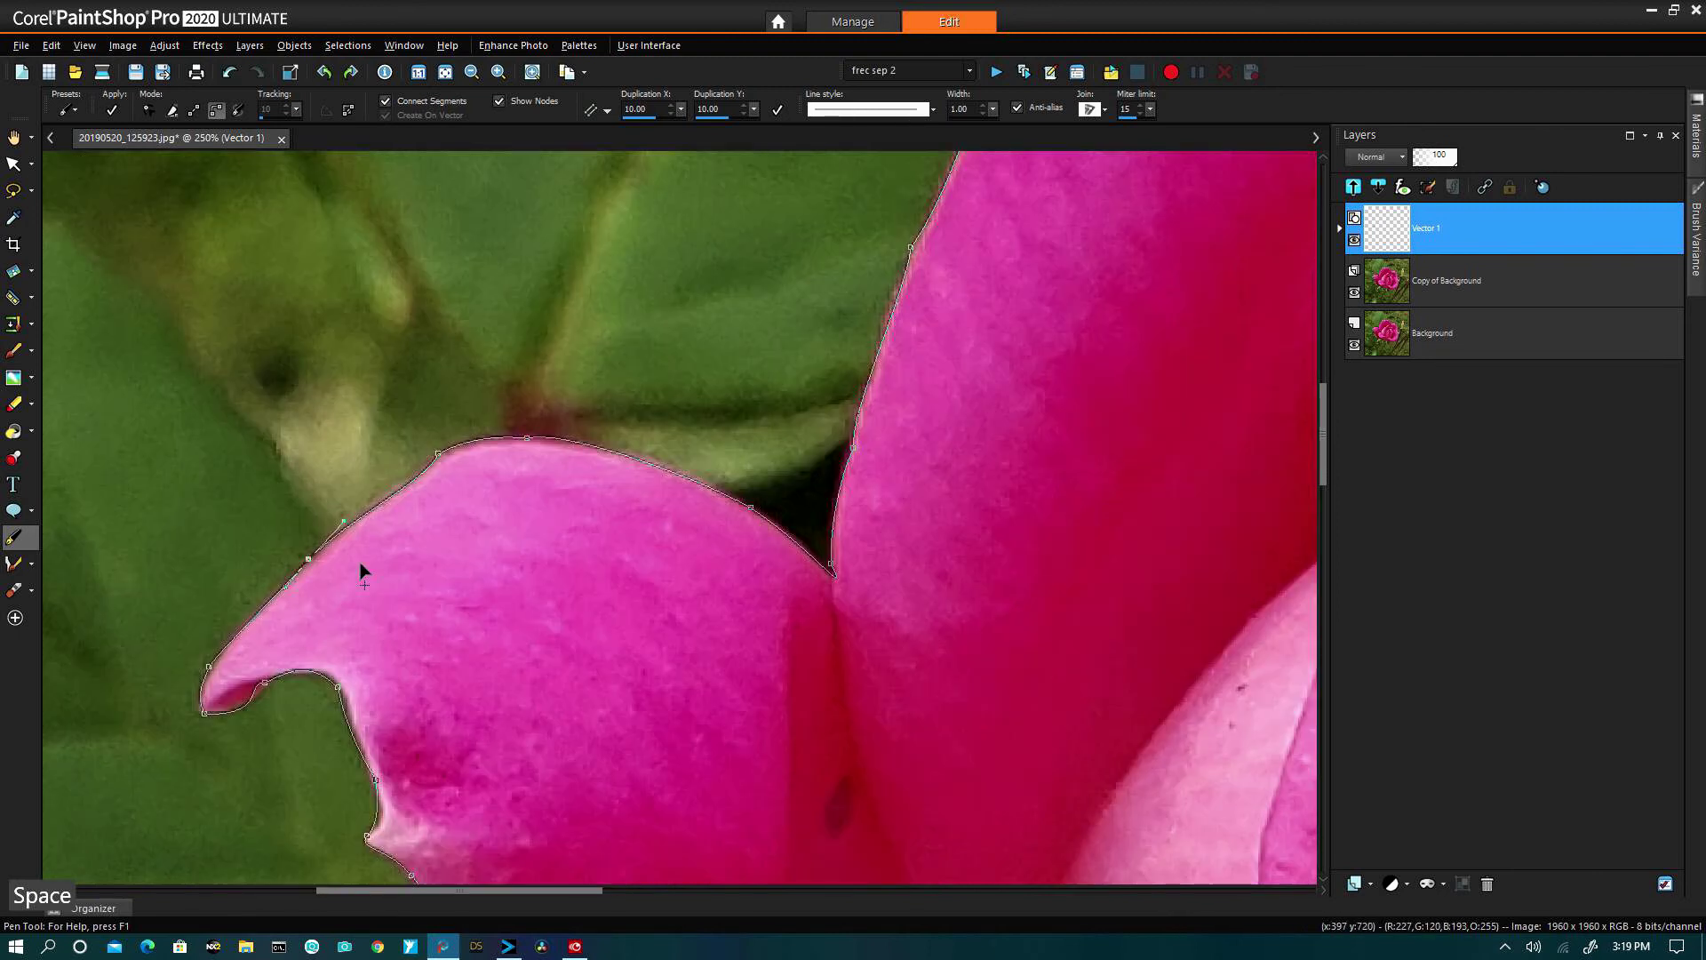
click(209, 667)
drag(215, 659, 264, 679)
click(205, 712)
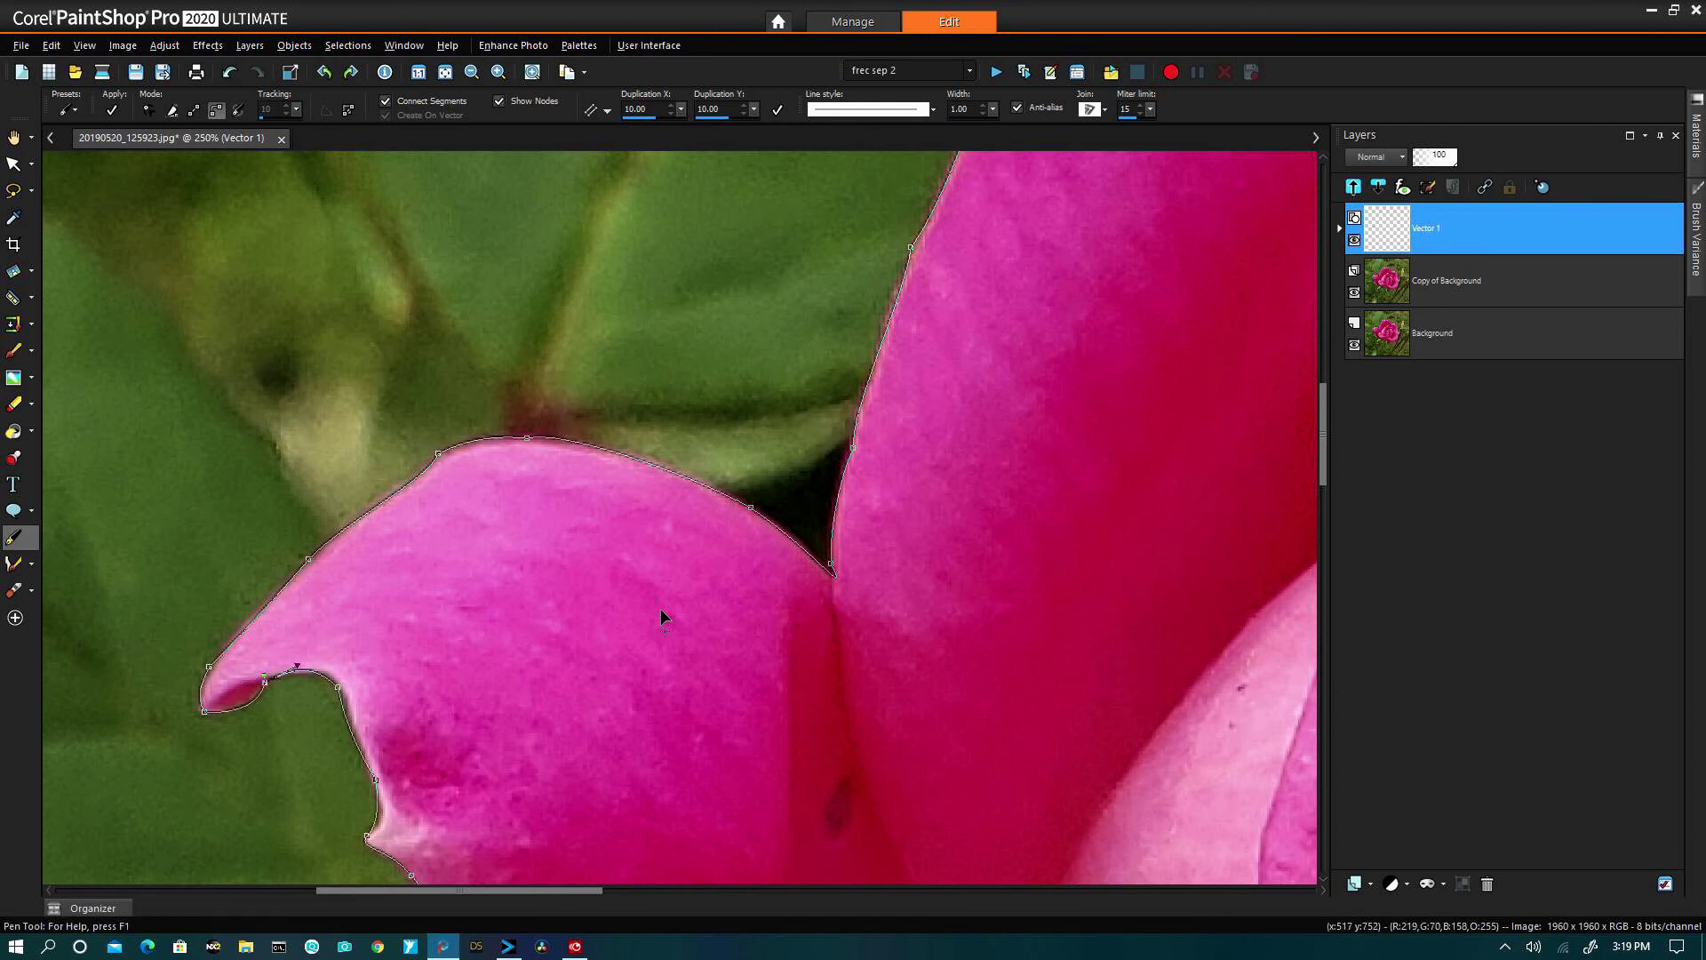
Fit the whole image in view and give the closed rose path a solid white fill.
click(446, 72)
key(ctrl+alt+w)
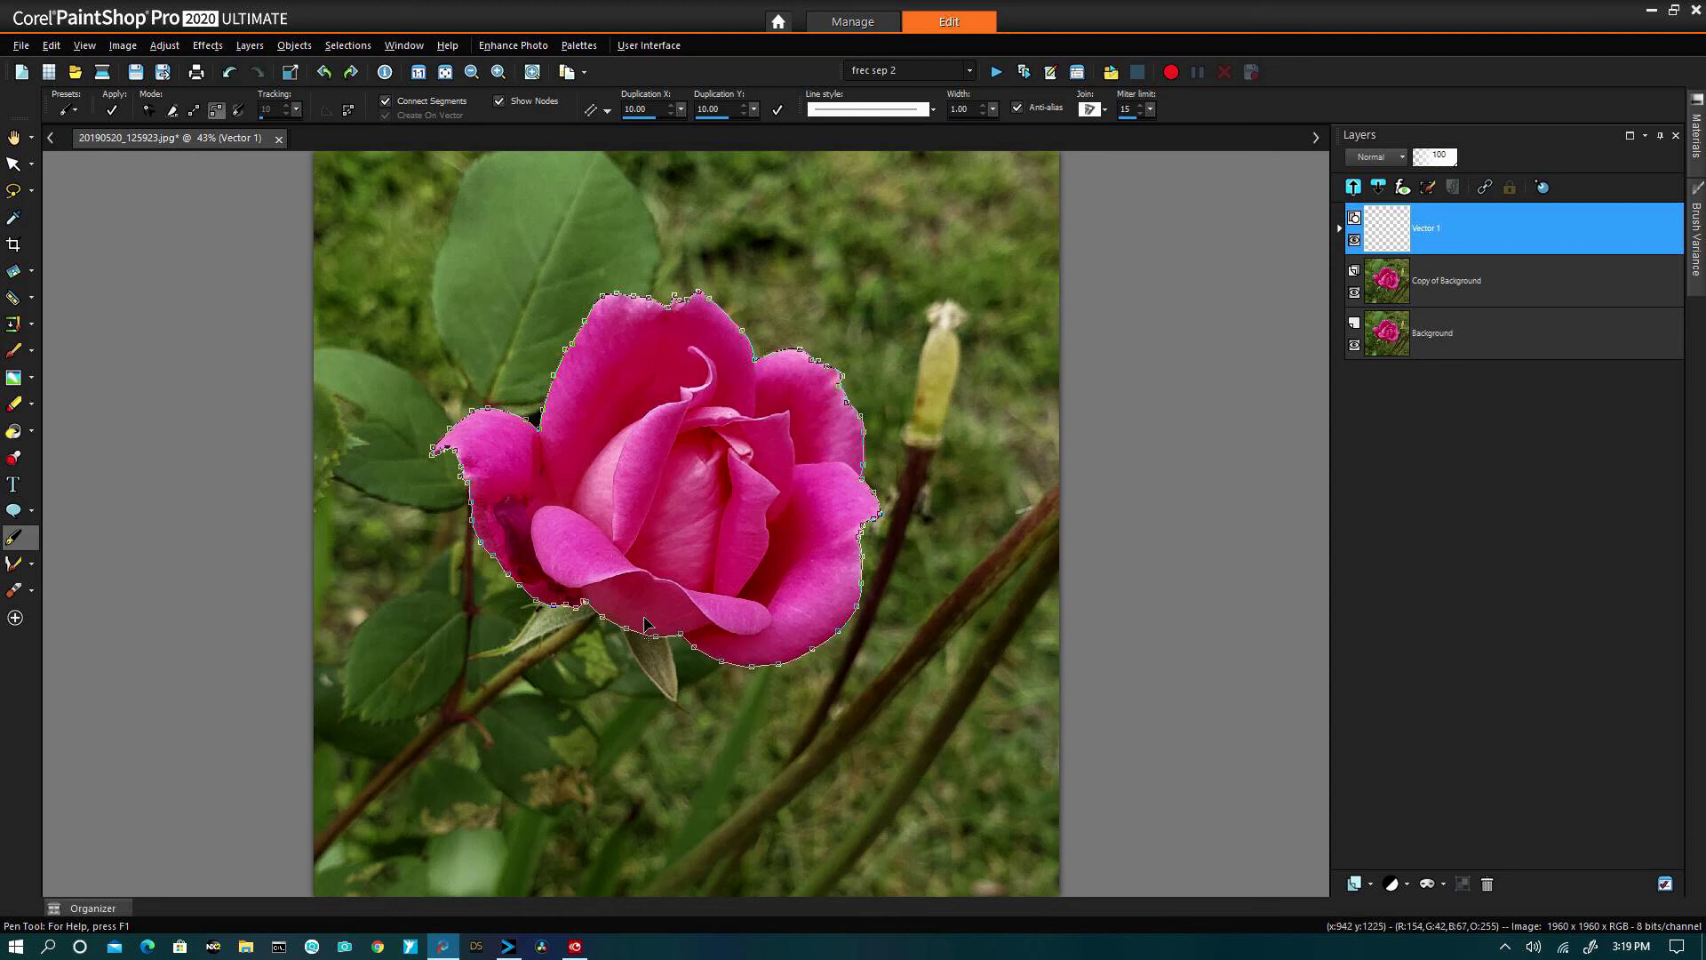
mouse_move(1694, 164)
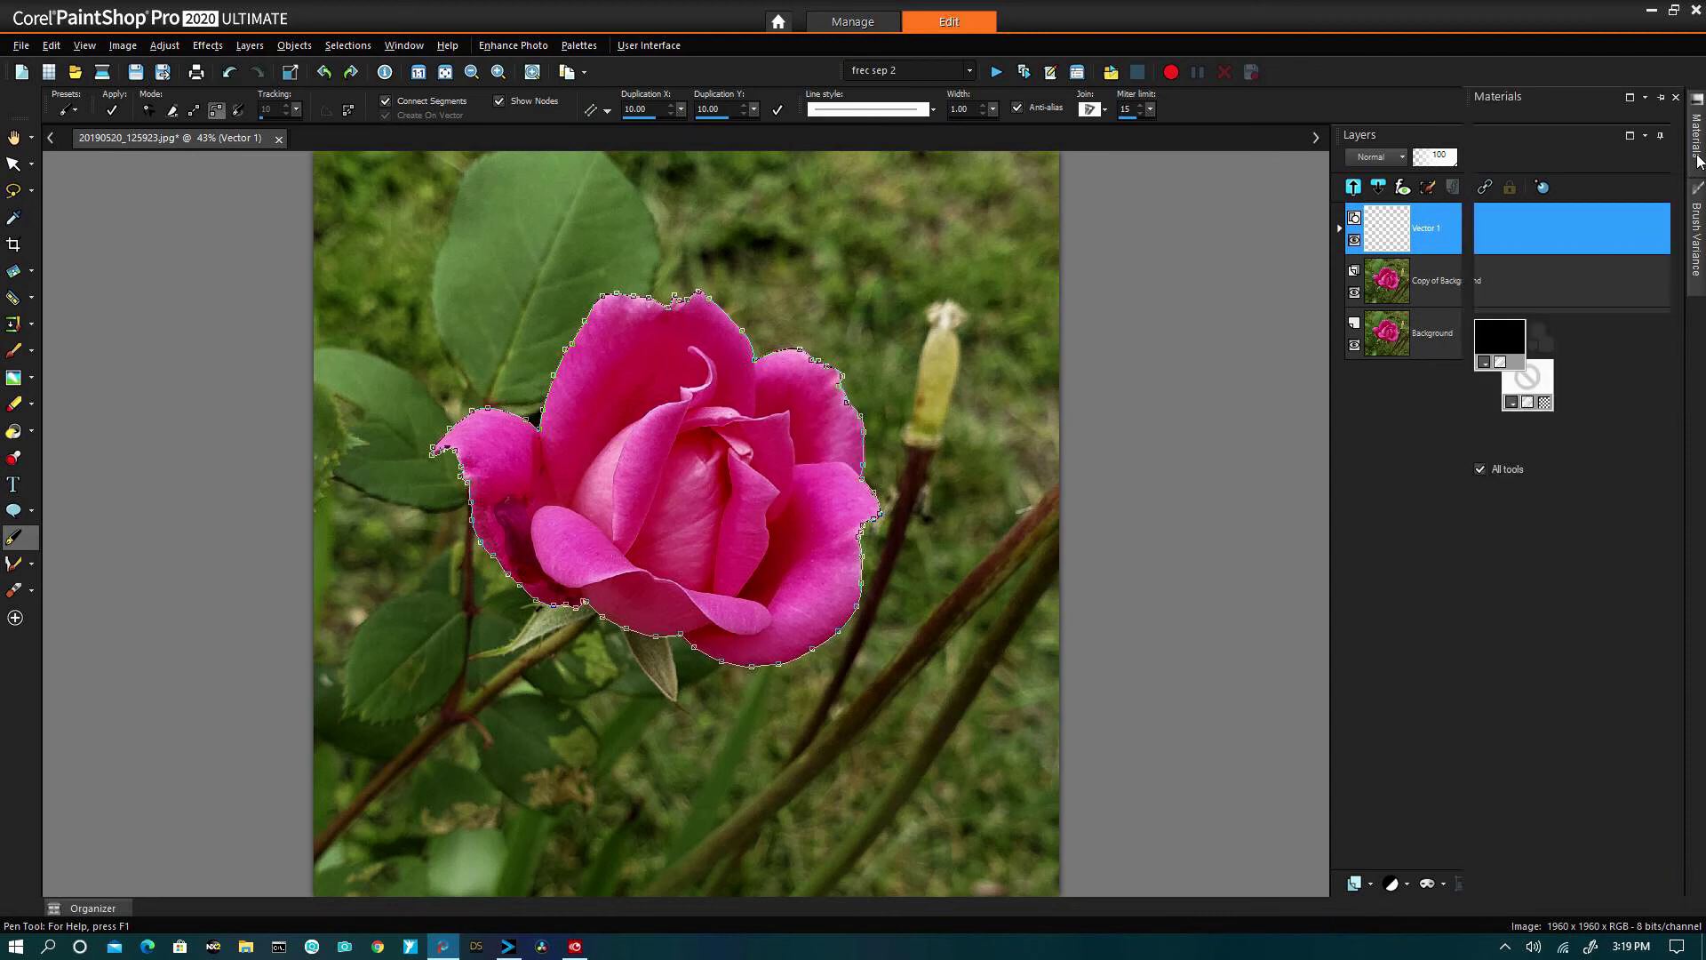
click(1544, 402)
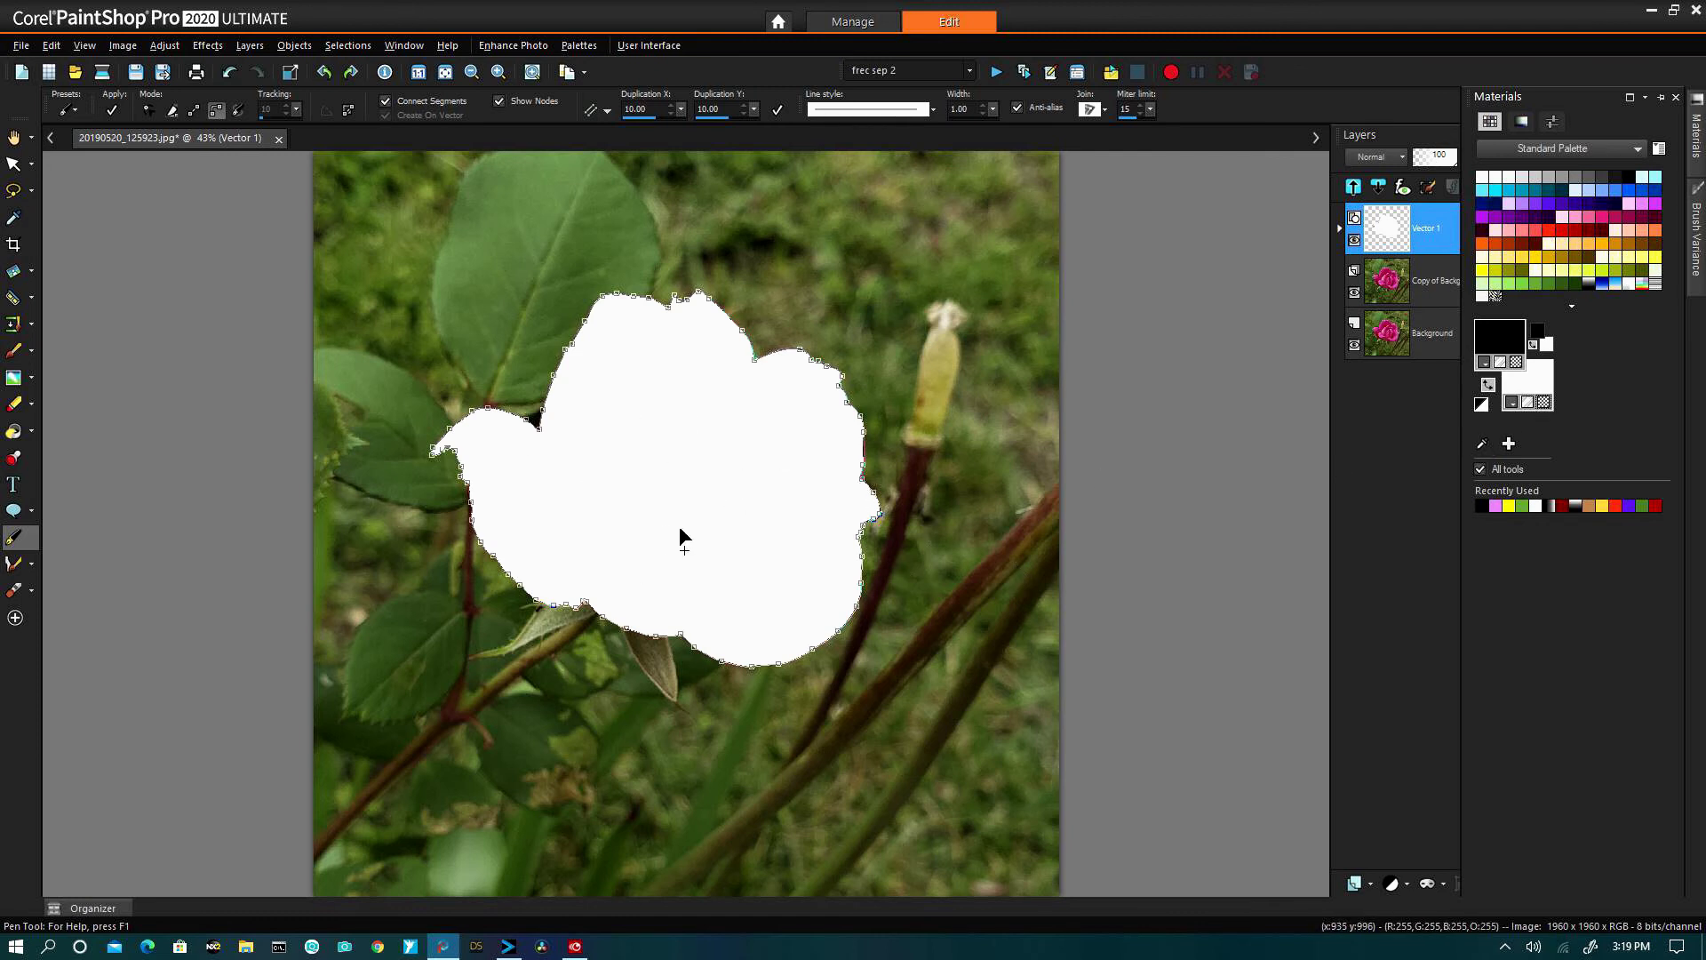
Create a selection from the rose vector object and hide the Vector 1 layer.
click(349, 50)
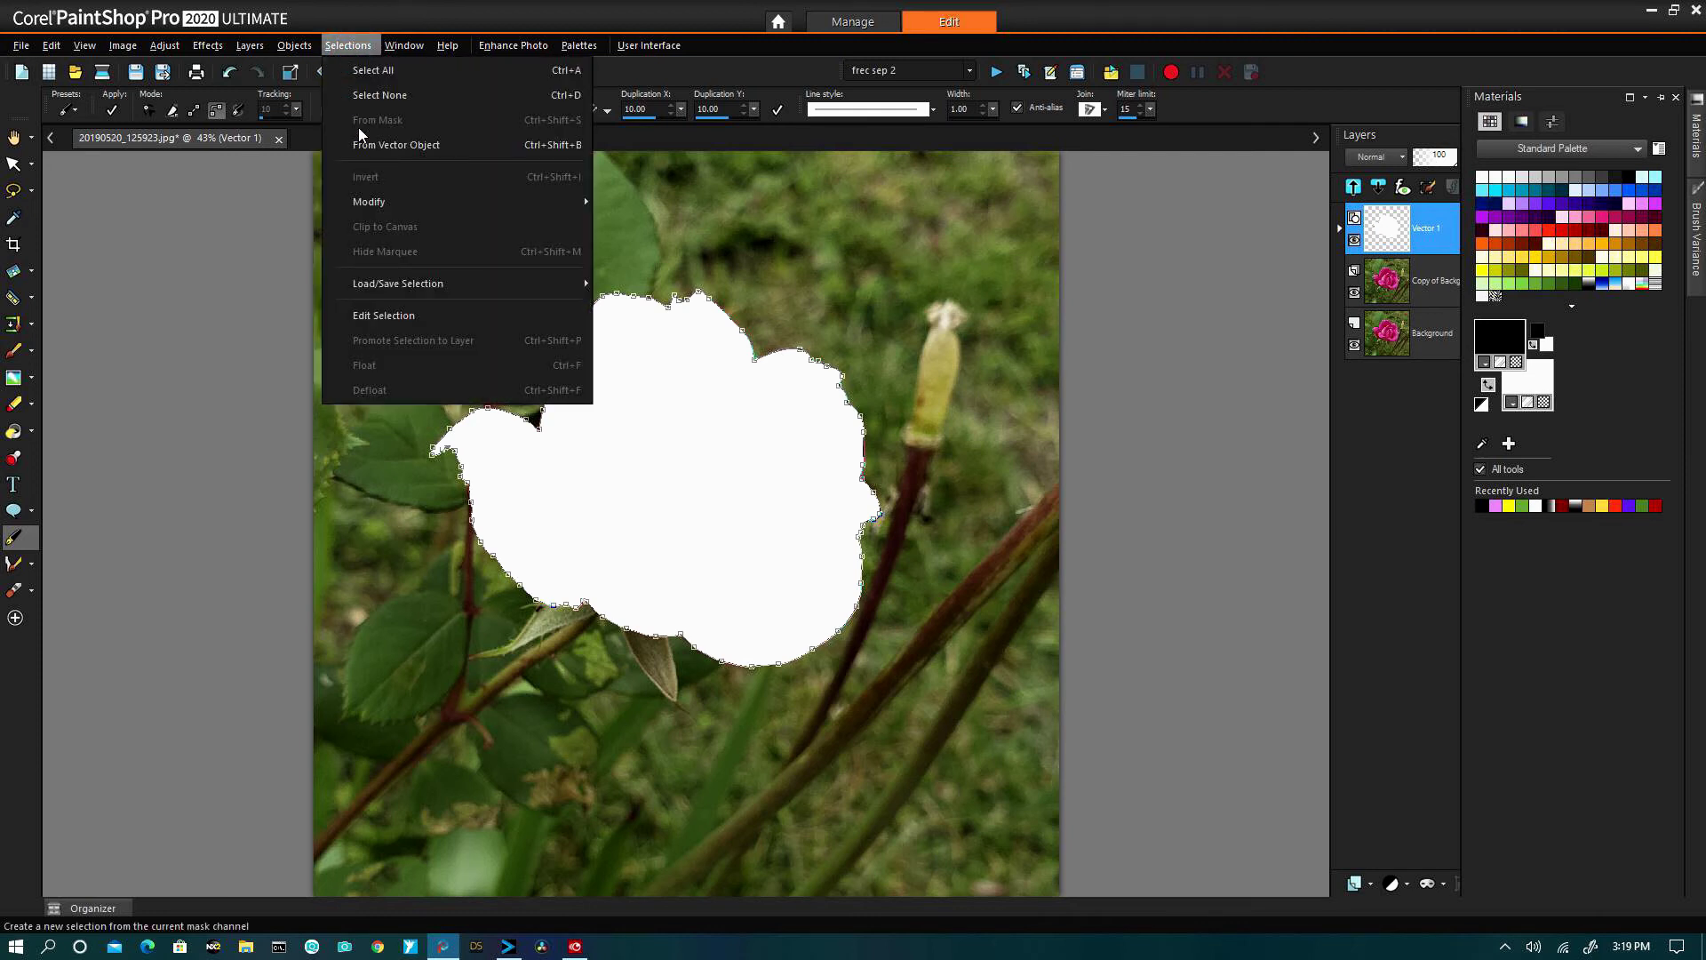
click(395, 144)
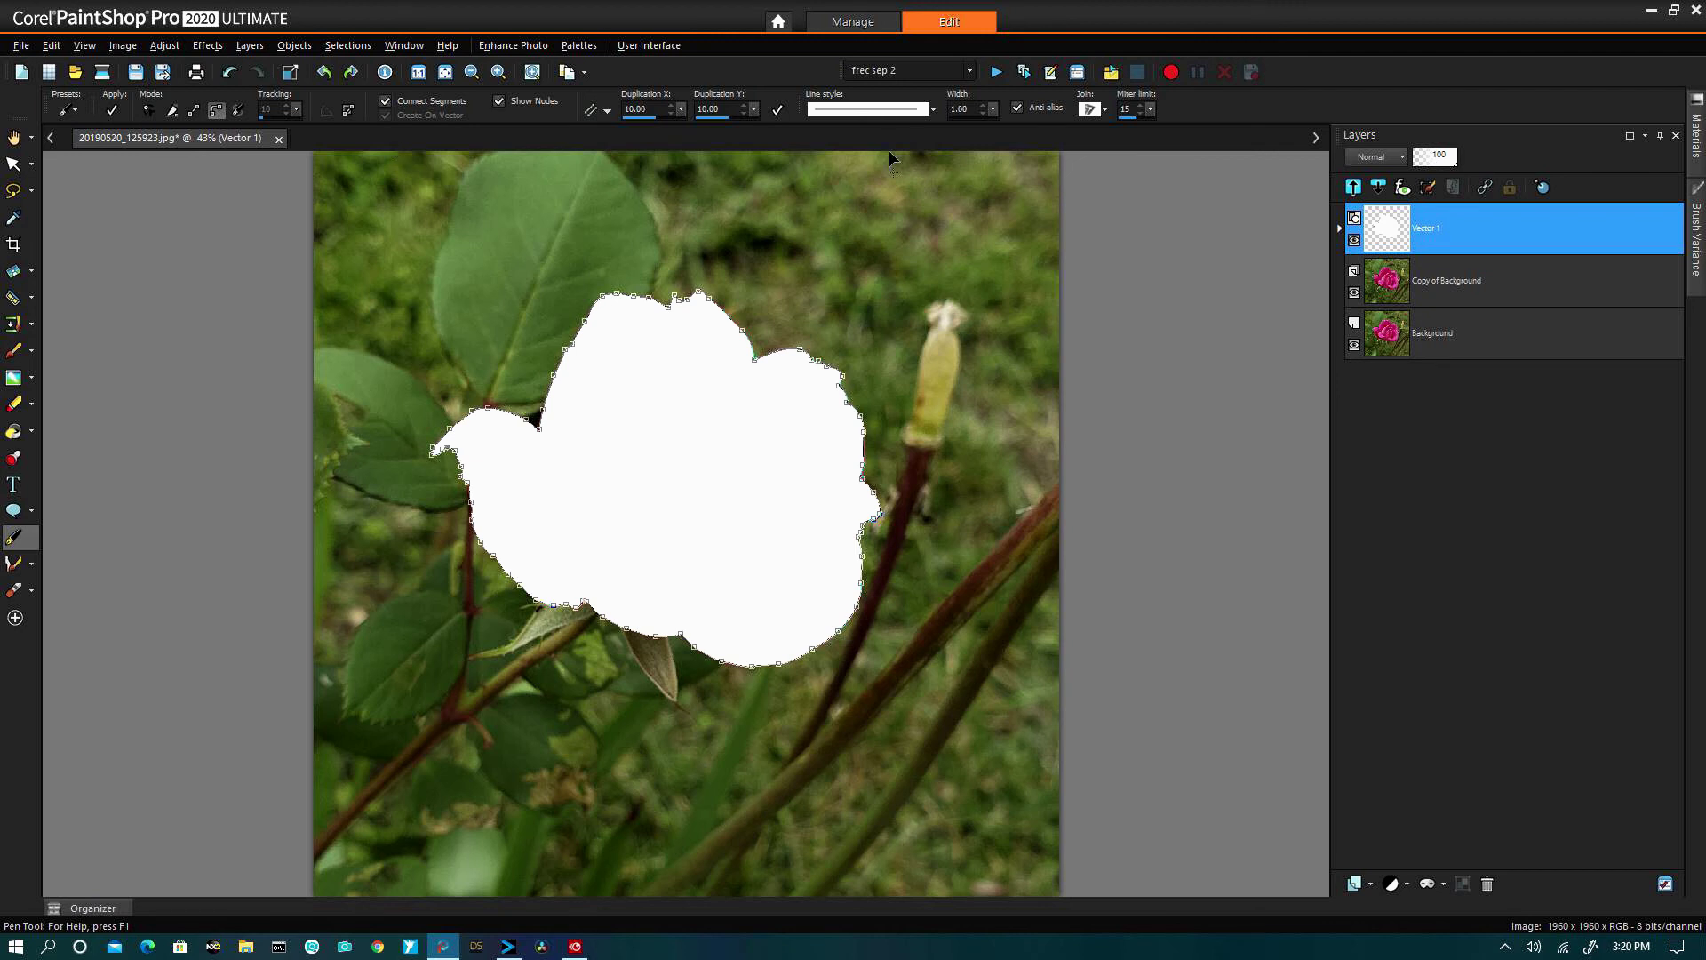
click(1354, 240)
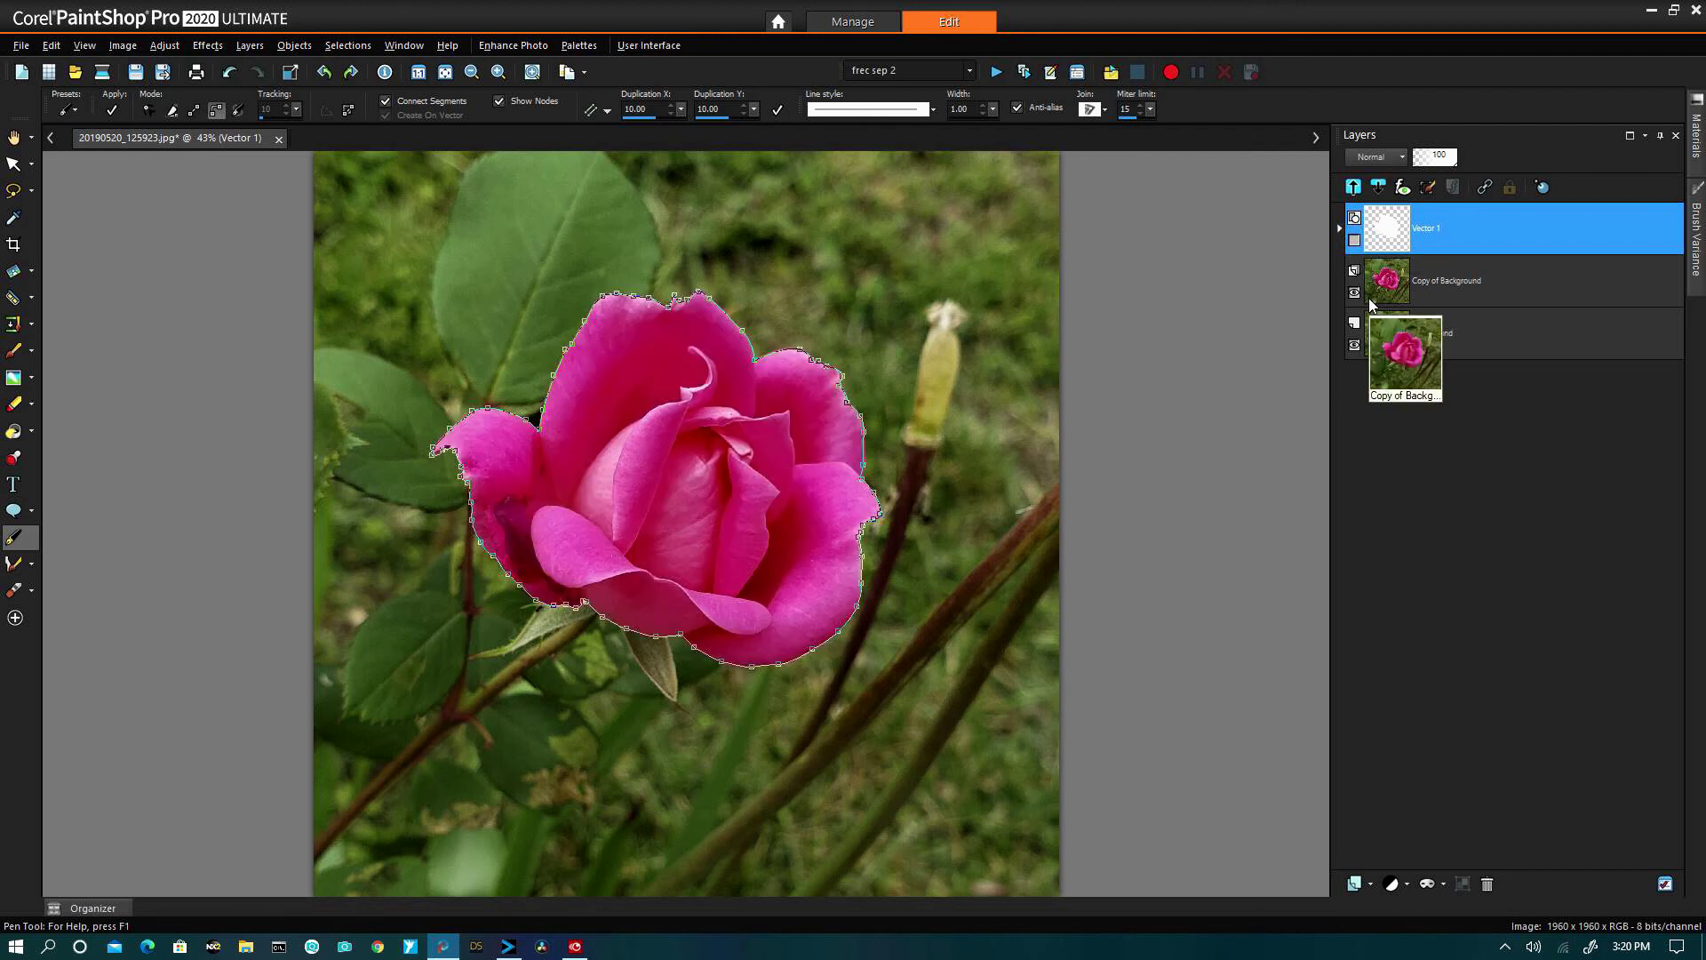
Add a Show Selection mask to the Copy of Background layer and hide the Background layer.
click(1433, 293)
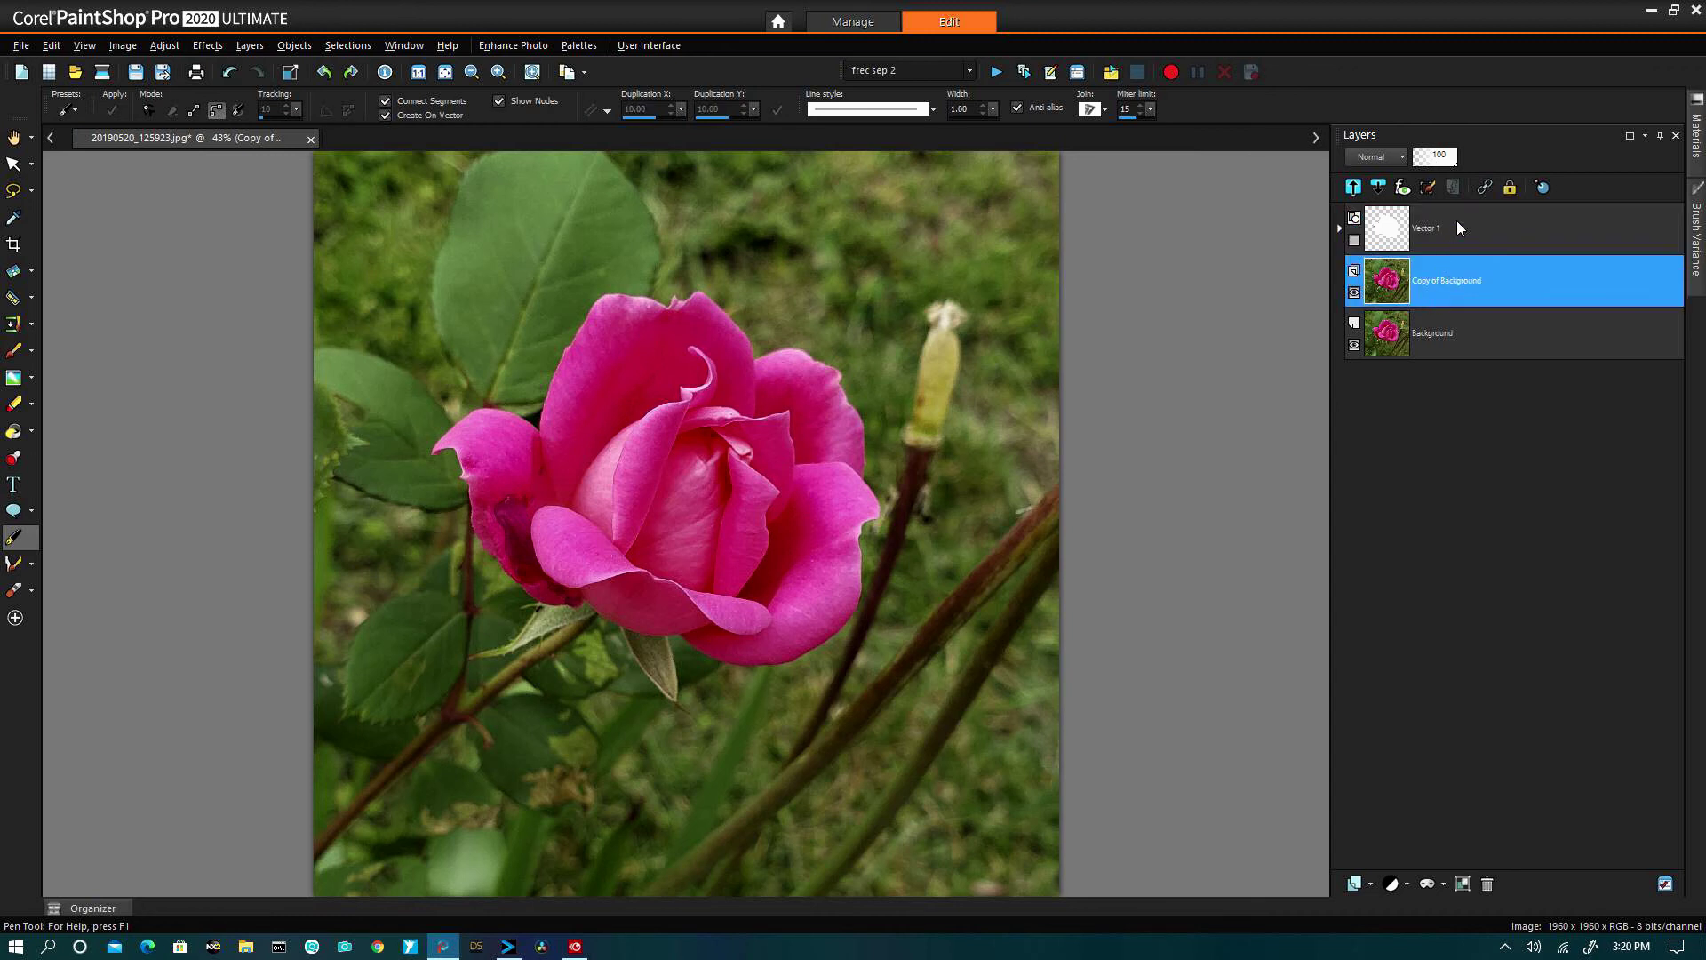
click(1426, 883)
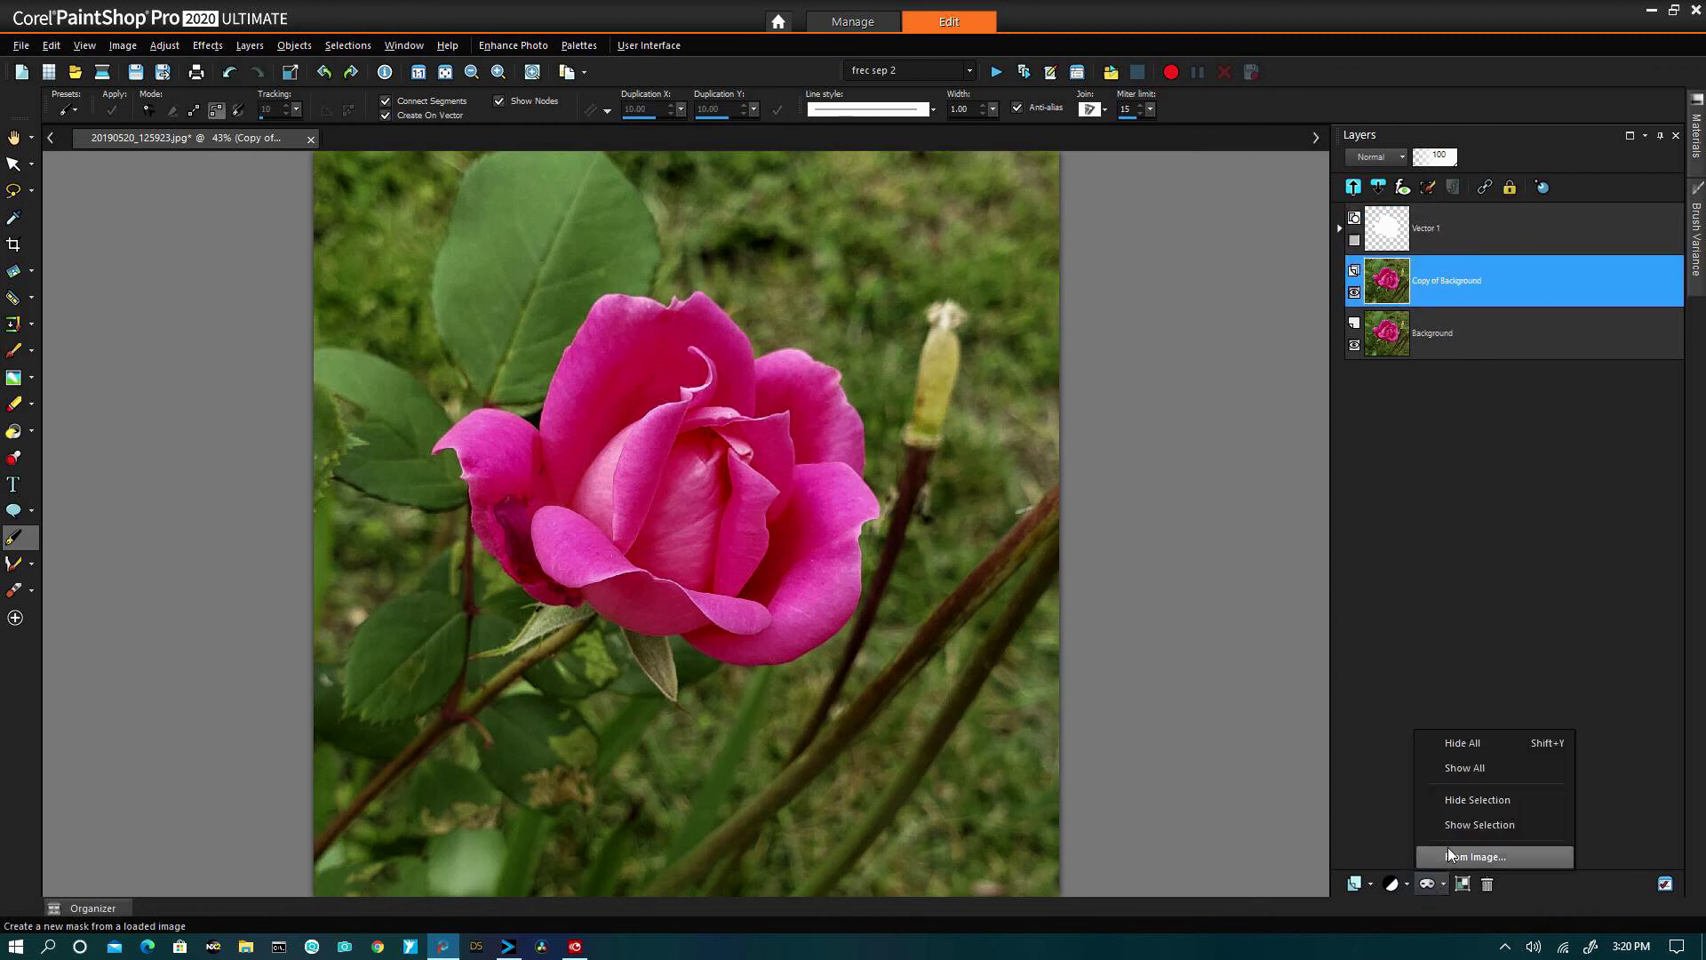
click(1465, 820)
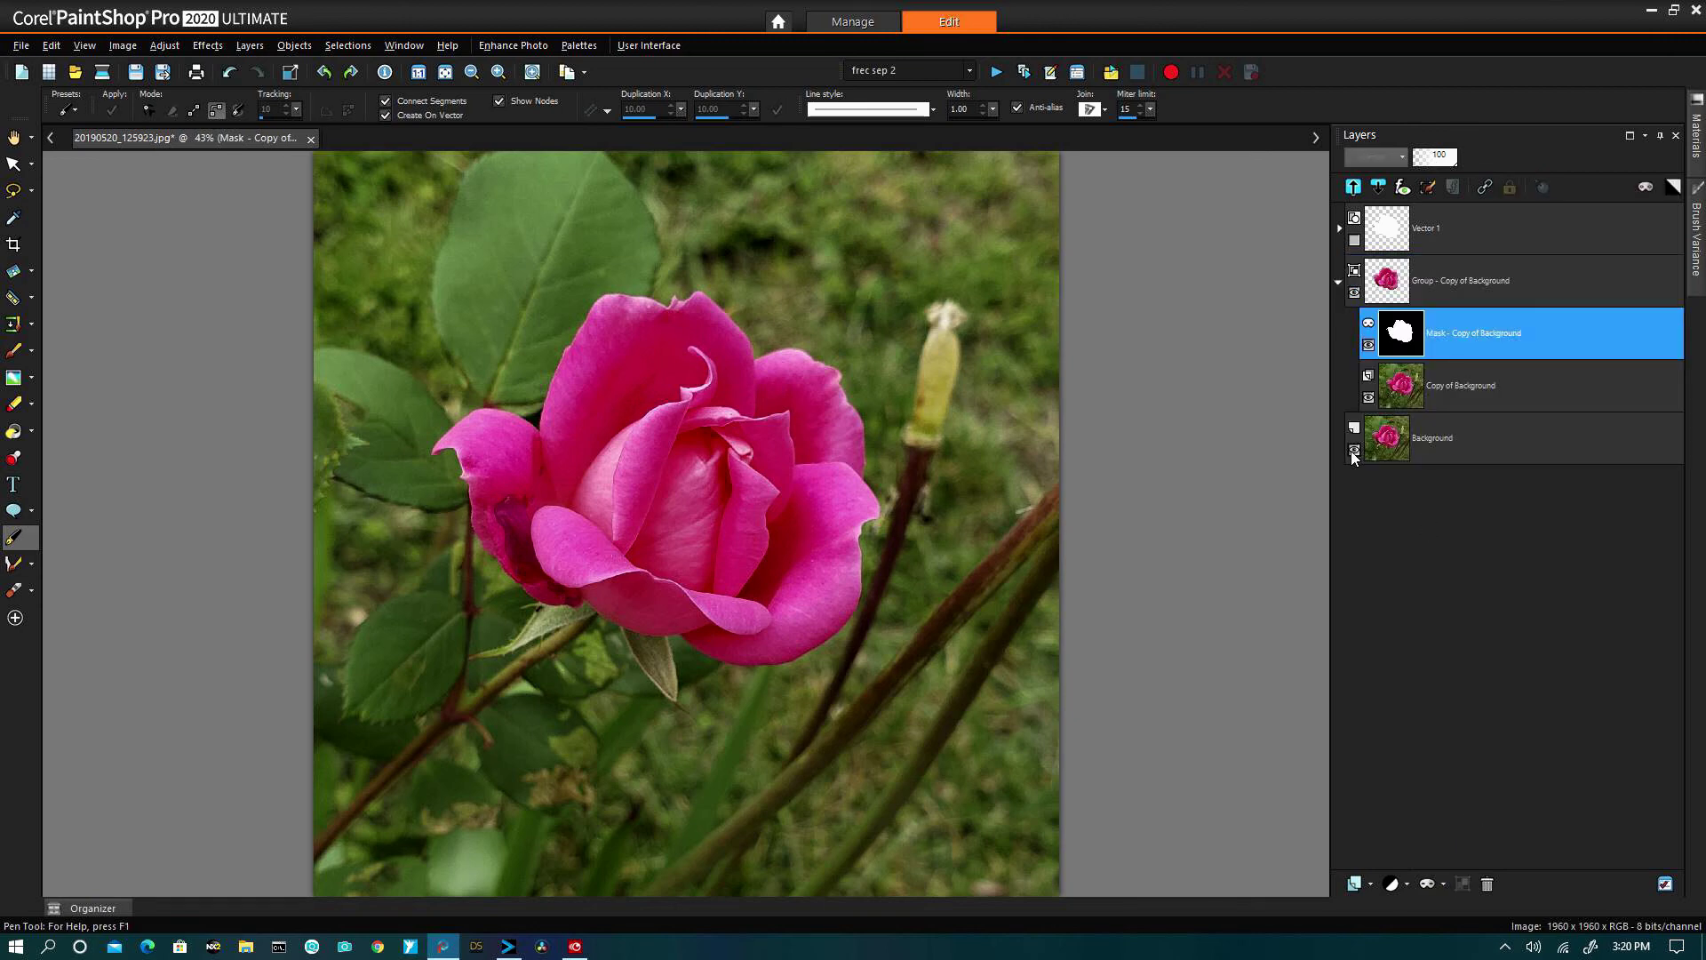
click(1354, 449)
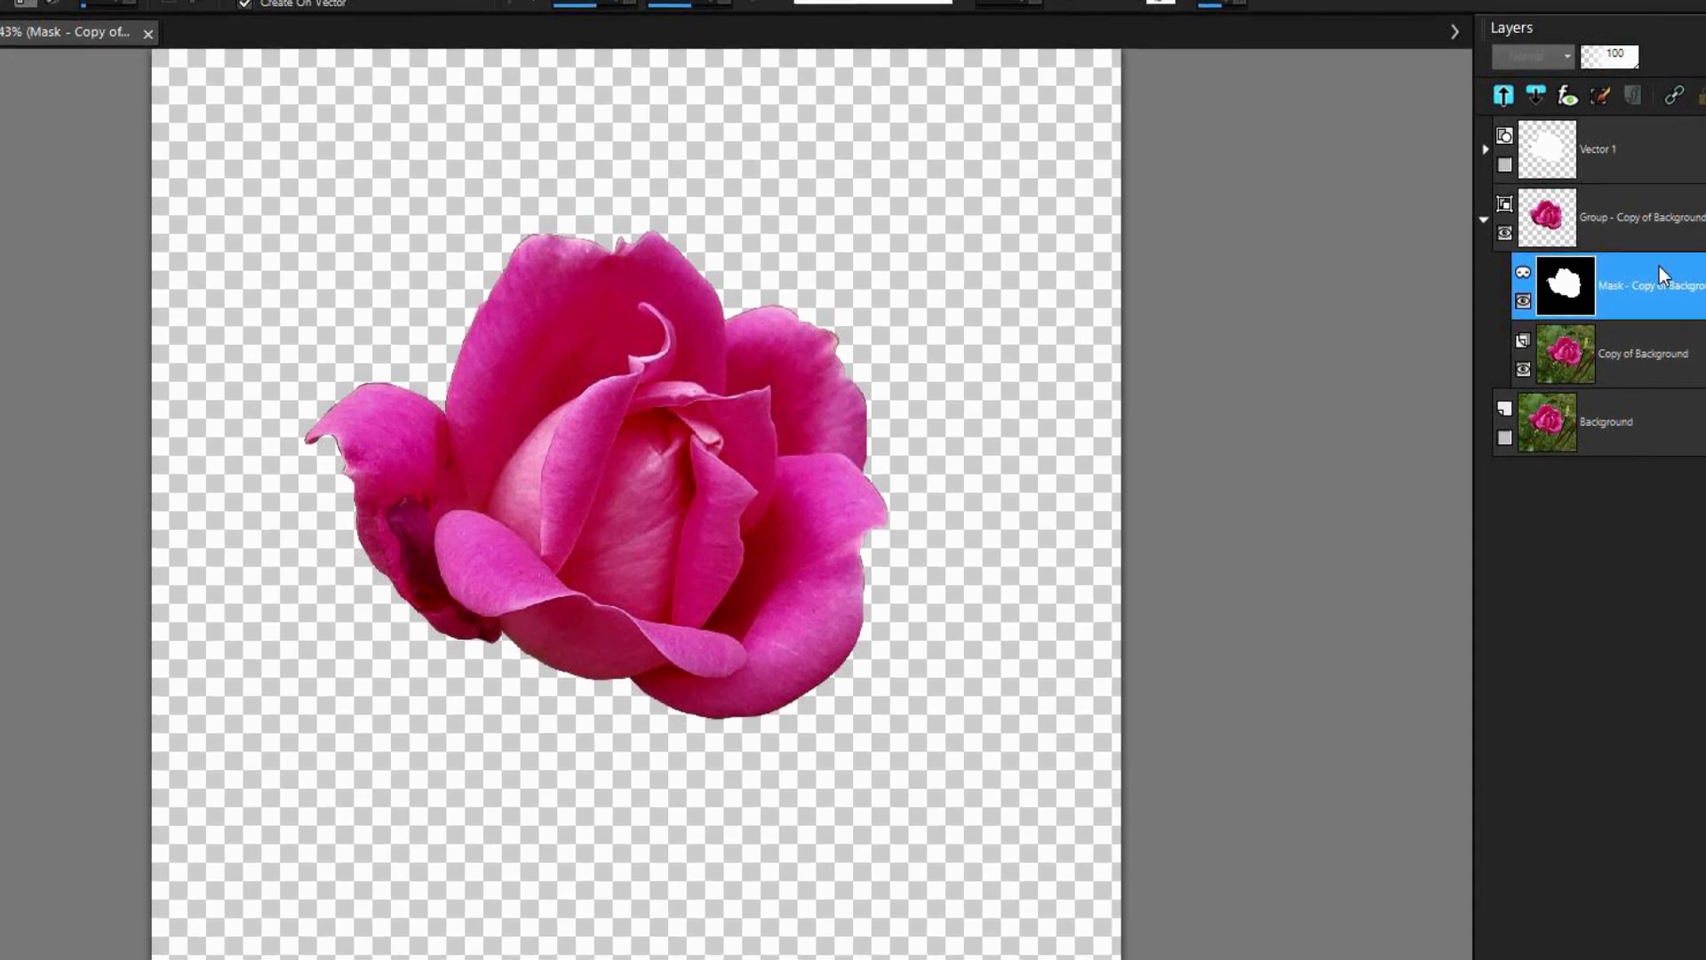
mouse_move(1607, 311)
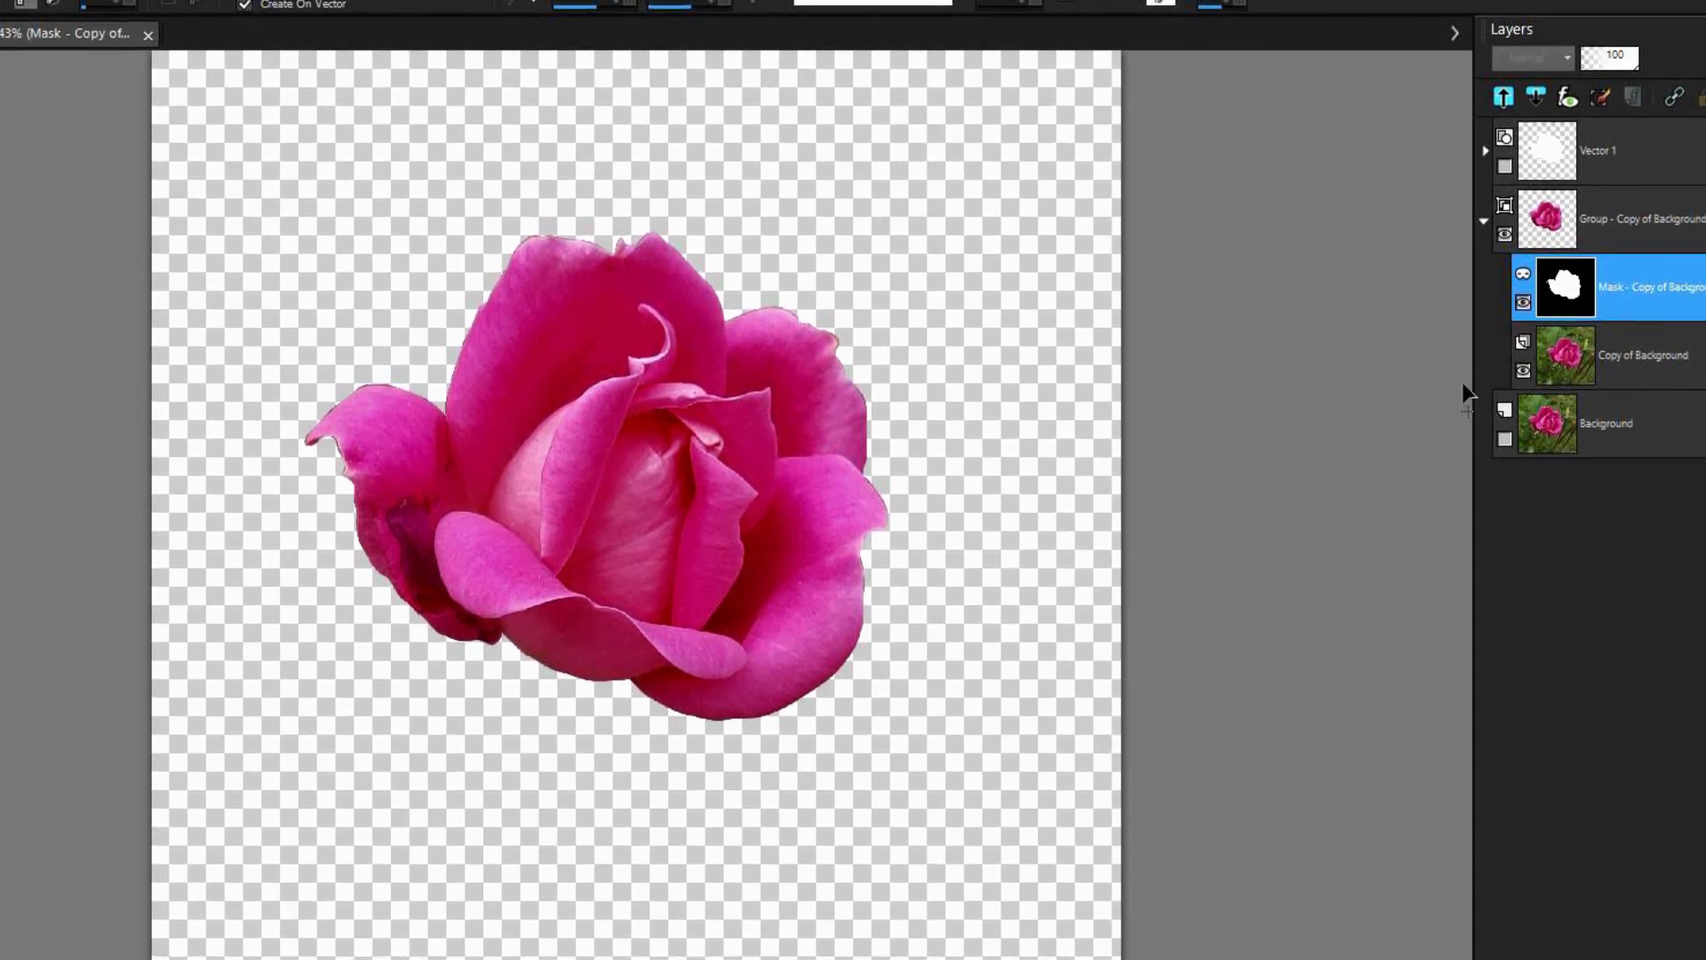